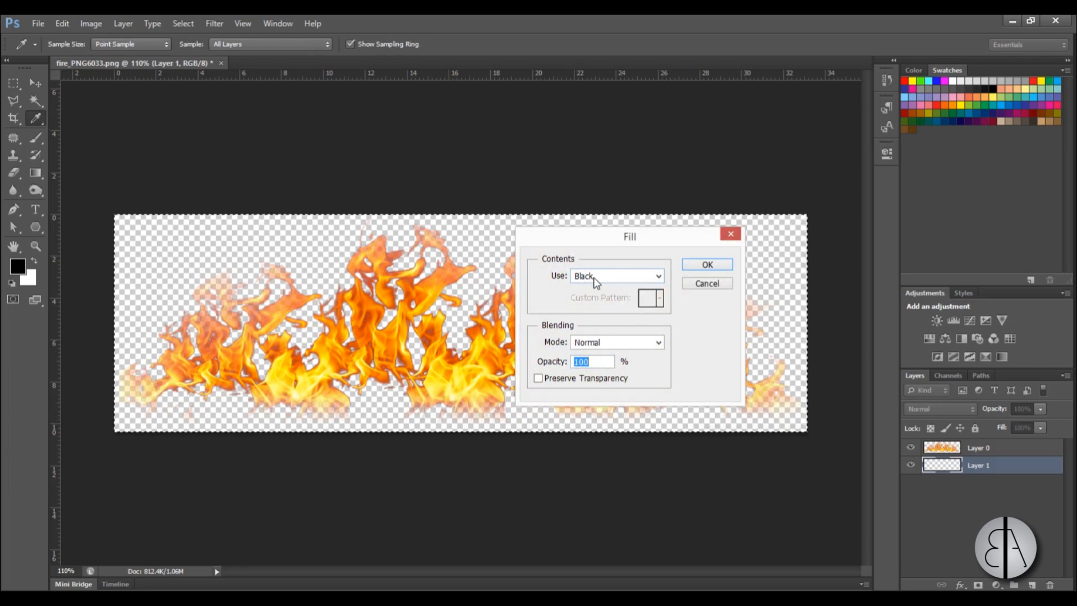
Fill the whole of Layer 1 with black at 100% opacity and clear the selection.
left_click(706, 265)
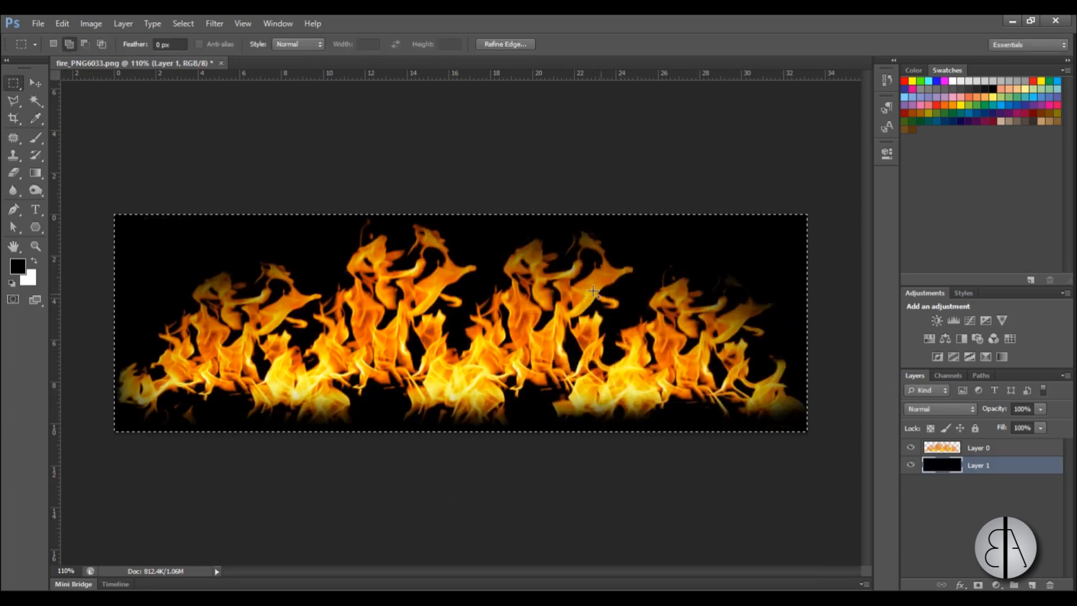
right_click(483, 296)
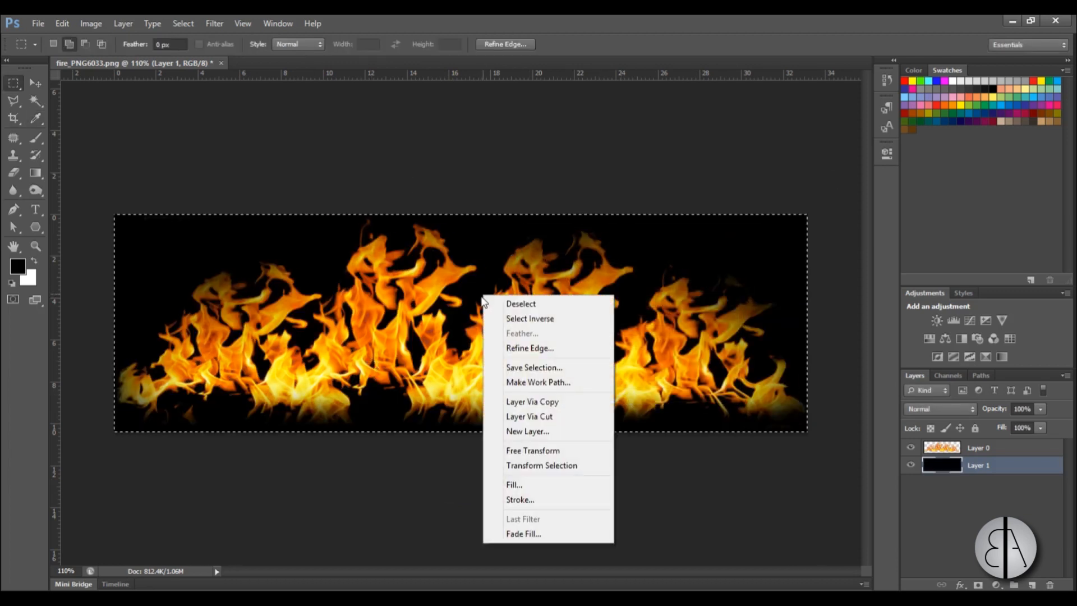
left_click(522, 304)
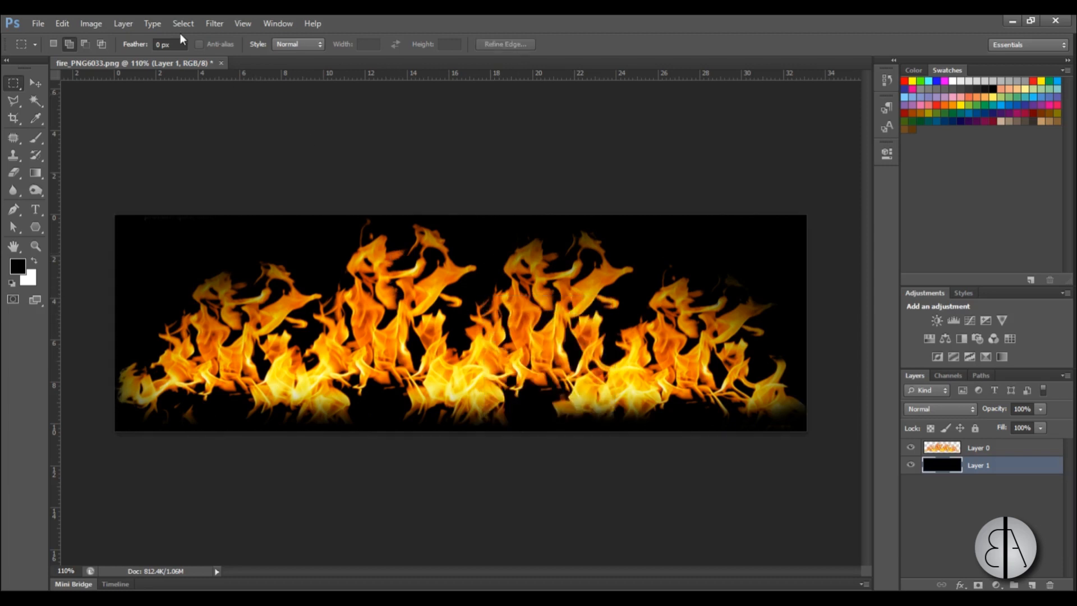
Select the black background around the flames with Color Range, using Sampled Colors.
left_click(193, 26)
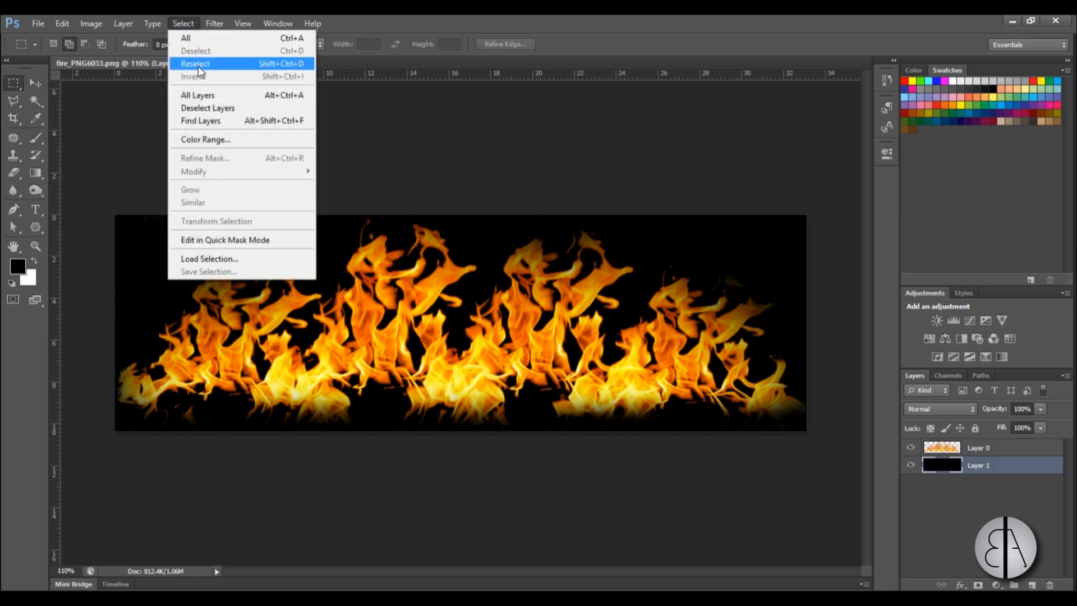
left_click(189, 142)
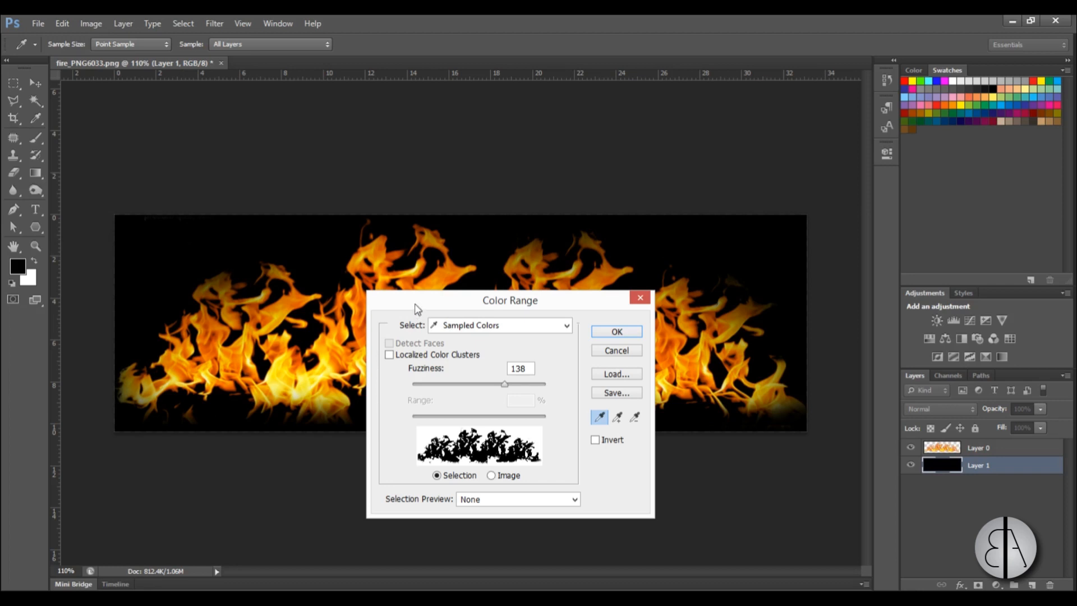
left_click_drag(415, 306, 407, 211)
mouse_move(498, 296)
left_mouse_down()
mouse_move(452, 298)
mouse_move(510, 297)
mouse_move(471, 304)
mouse_move(492, 307)
left_mouse_up()
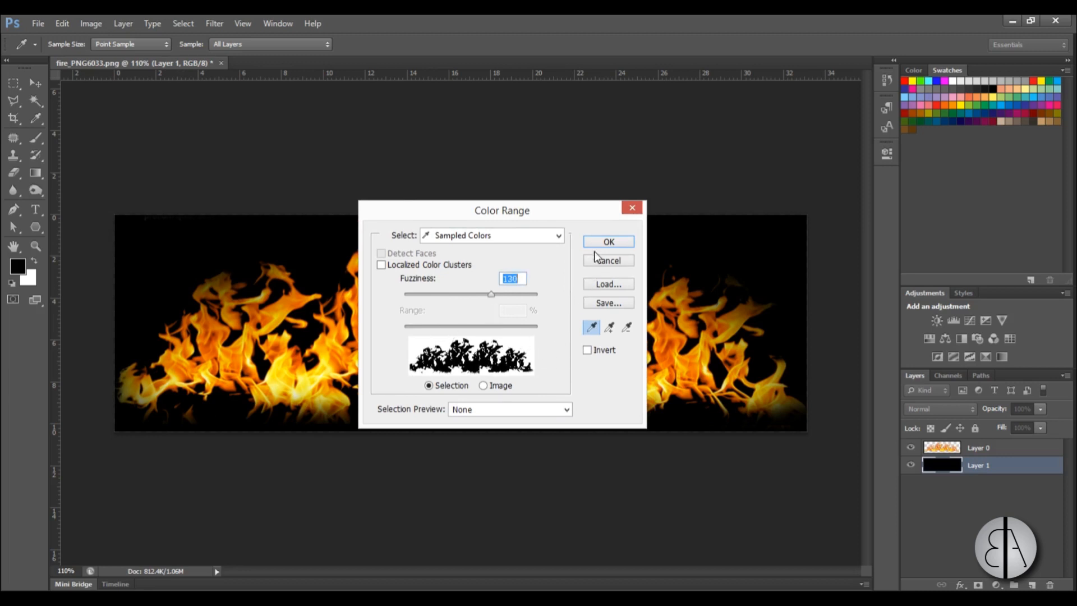
left_click(608, 241)
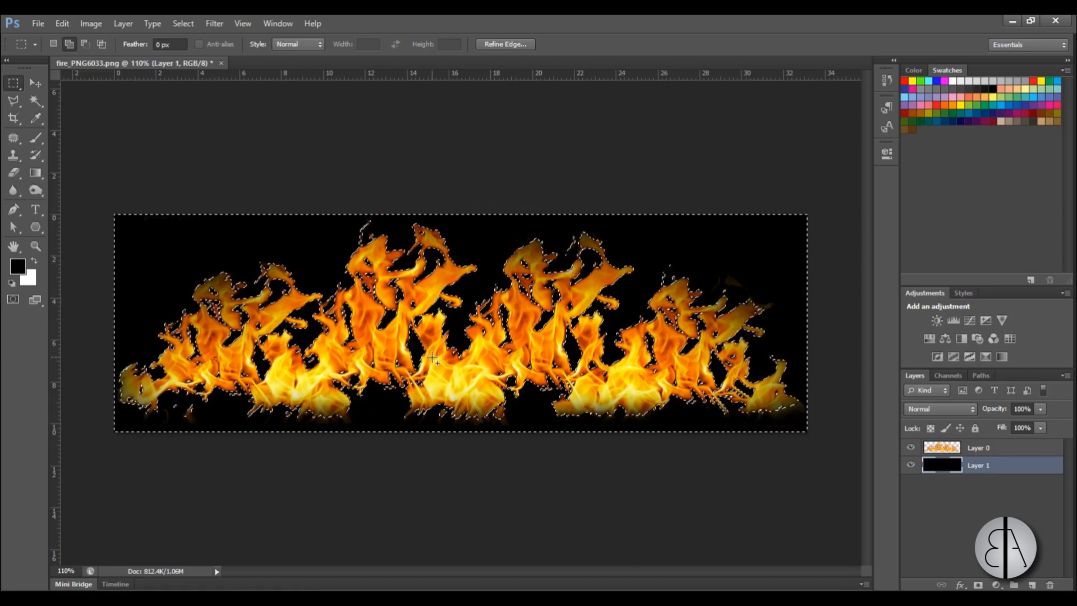
Add a new layer directly above the black layer and invert the selection so it covers the flames.
left_click(1032, 585)
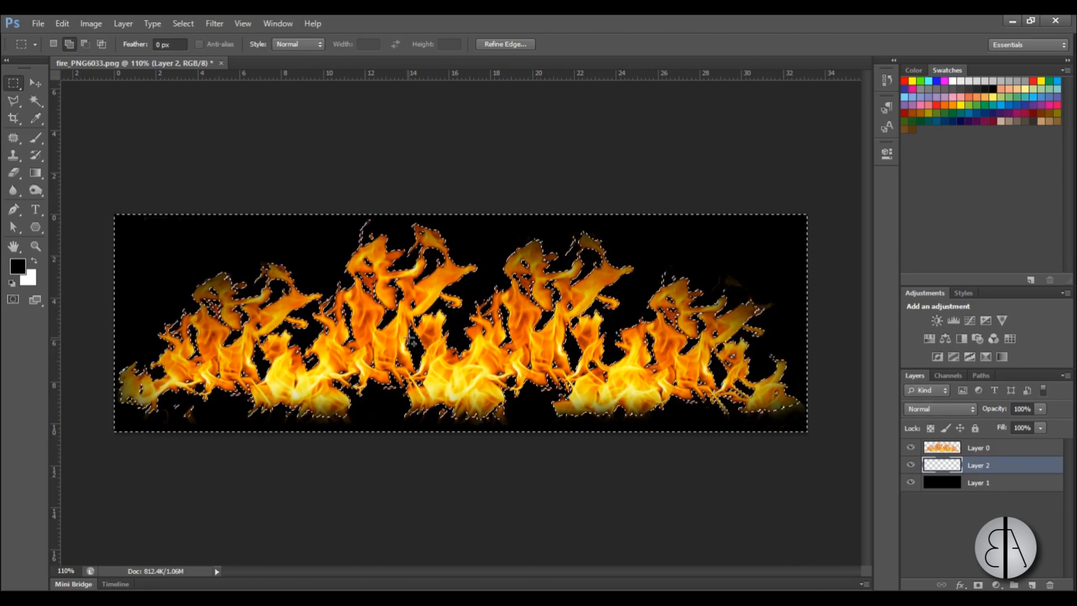
right_click(447, 346)
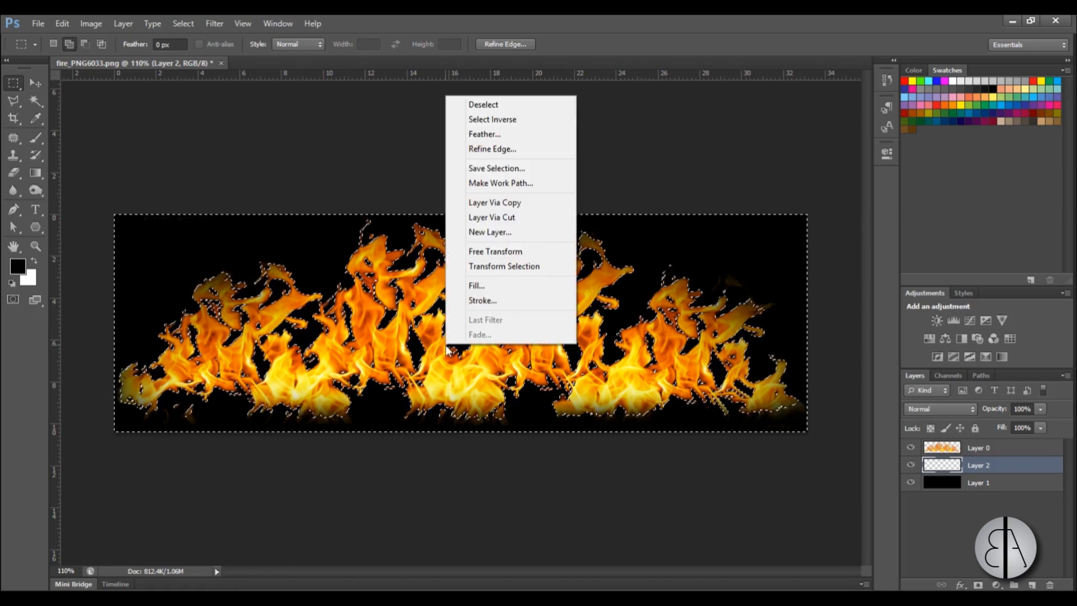
left_click(492, 119)
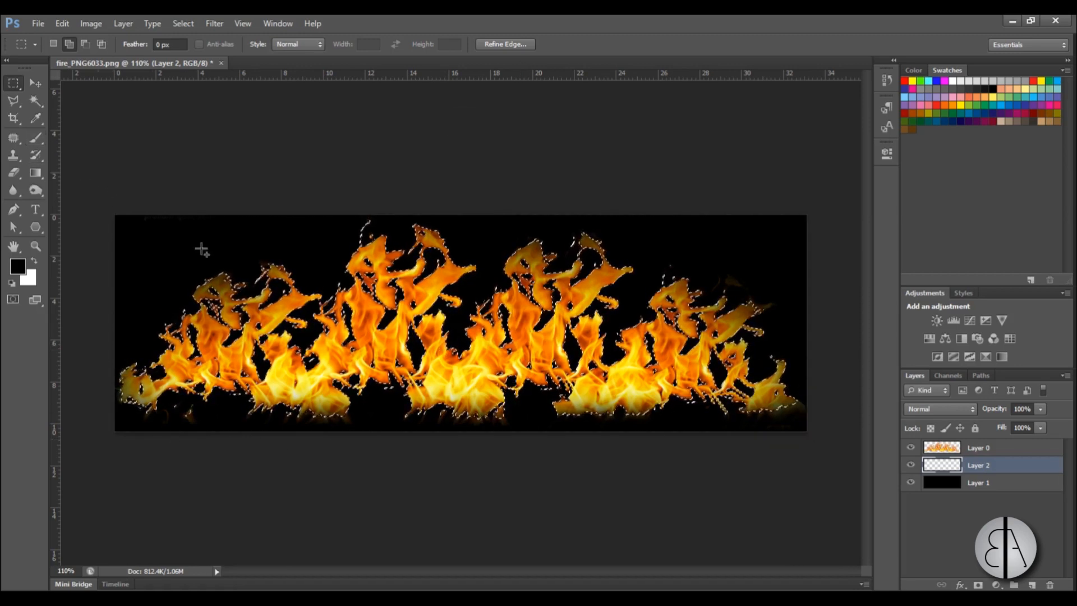
Fill the flame-shaped selection on Layer 2 with white and hide Layer 0.
right_click(414, 318)
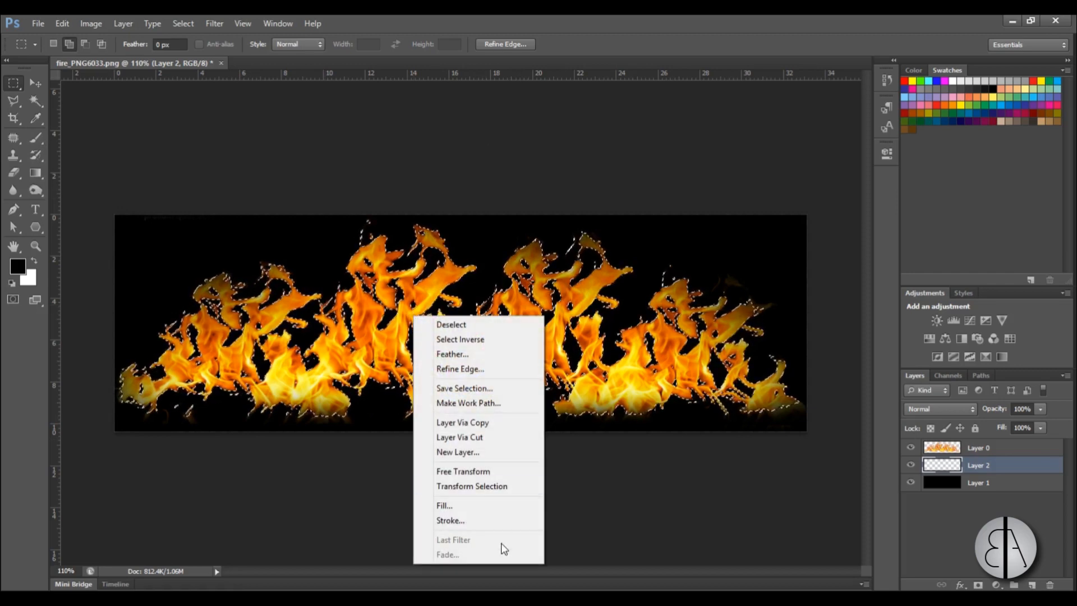
left_click(505, 505)
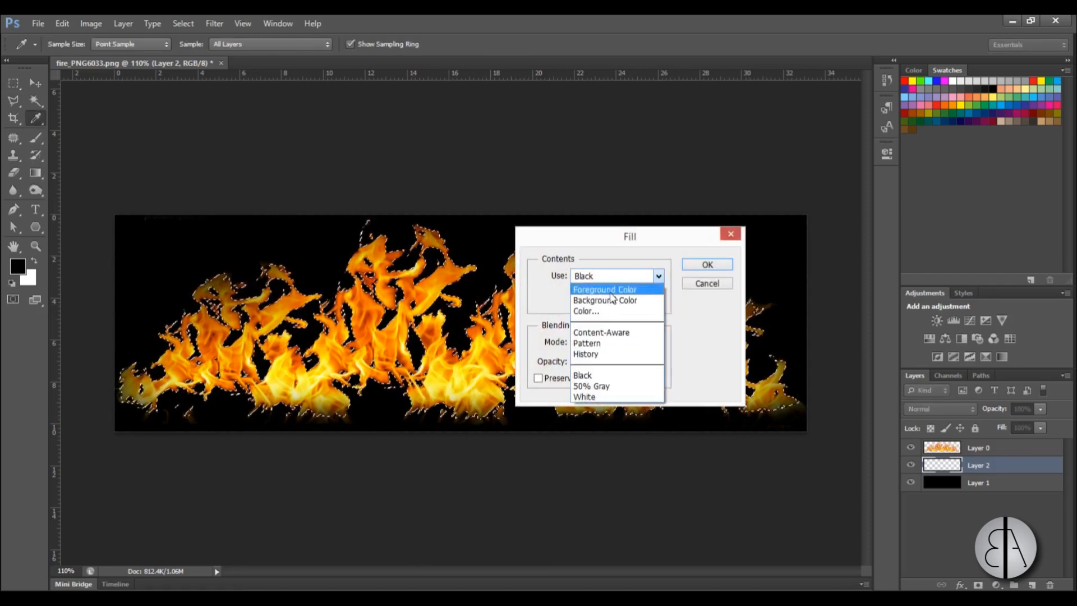
left_click(702, 266)
key("m")
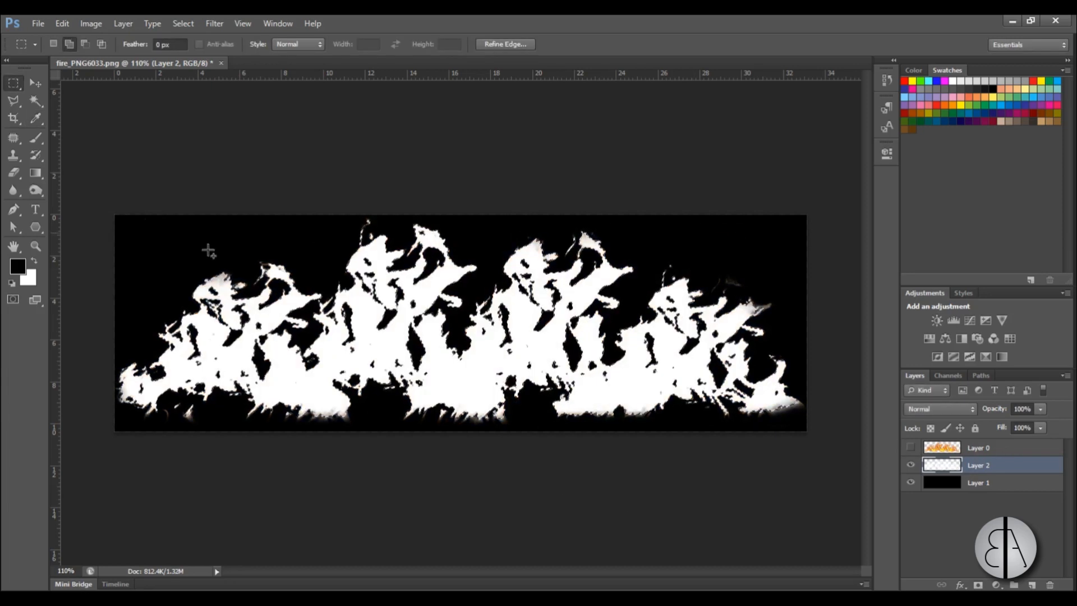
Clear the selection and briefly show Layer 0 to compare the flames with the white mask, leaving it hidden.
right_click(472, 386)
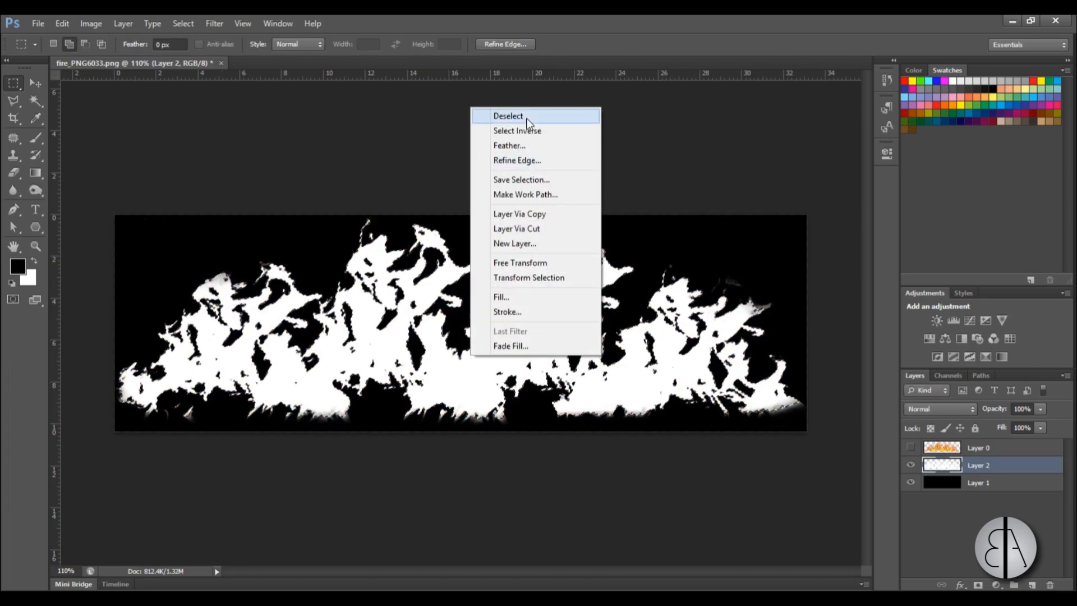
left_click(501, 115)
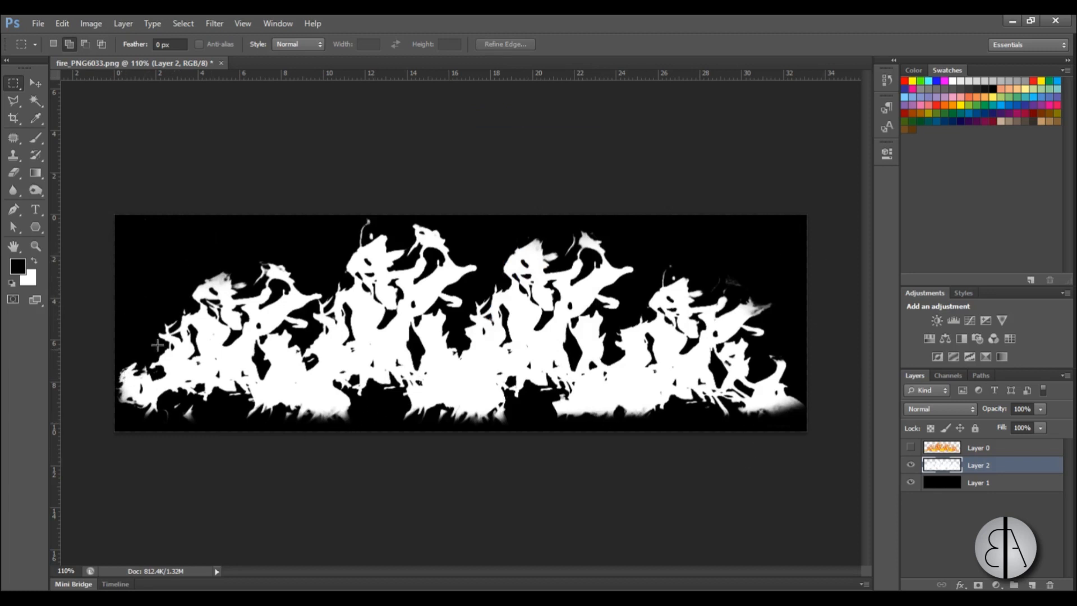
left_click(910, 448)
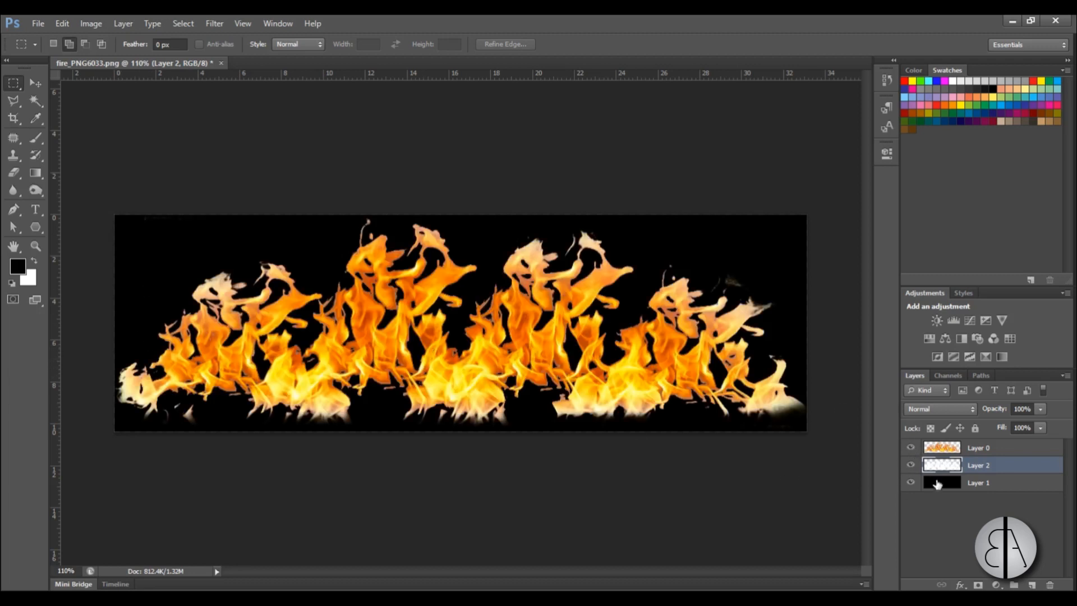
left_click(910, 448)
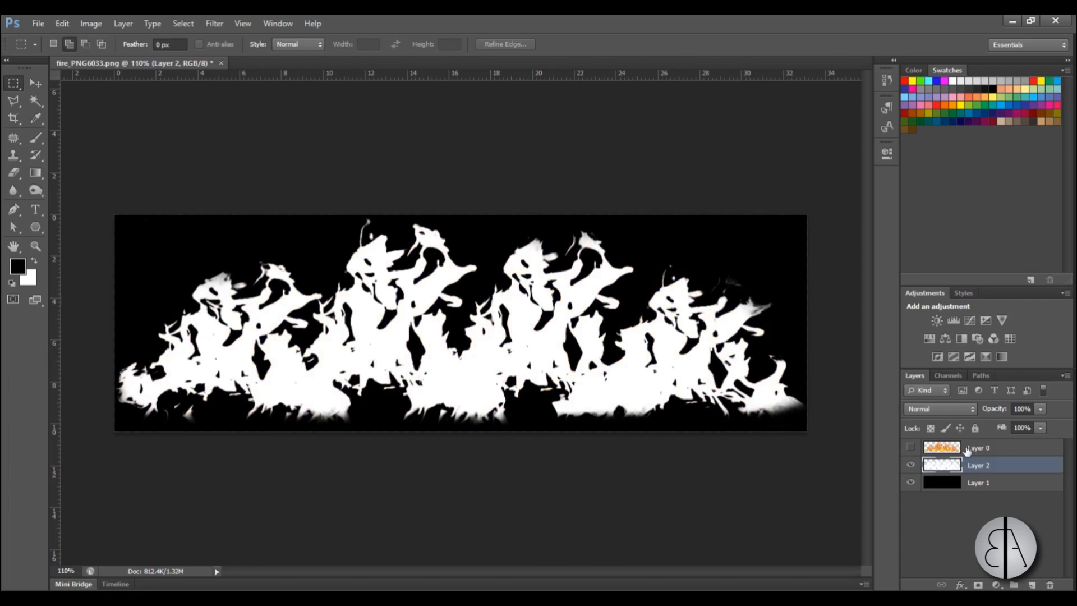
left_click(38, 23)
left_click(90, 184)
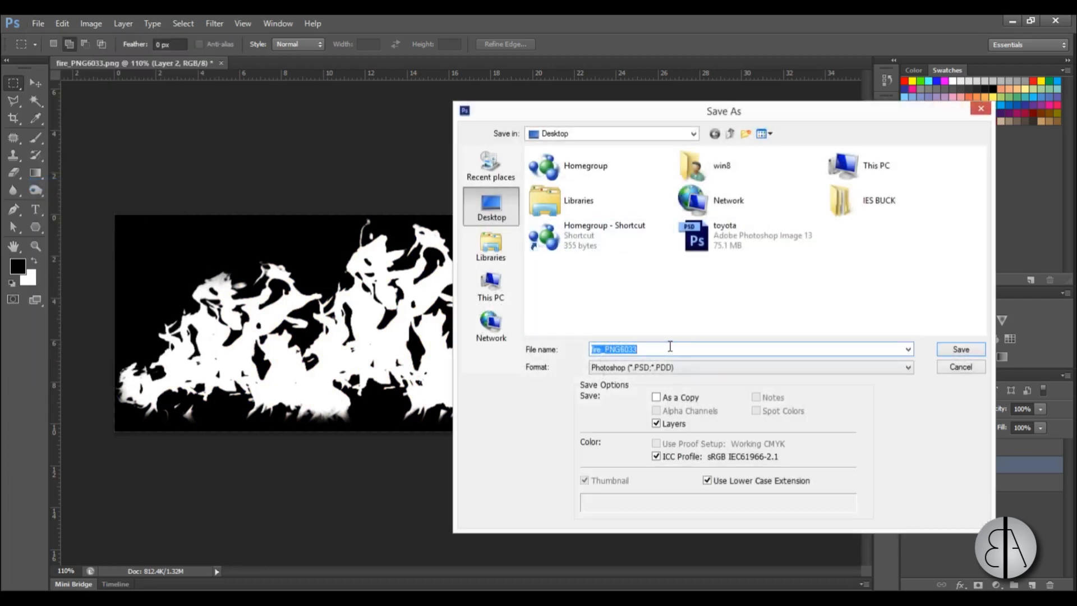
type(".a")
key("Return")
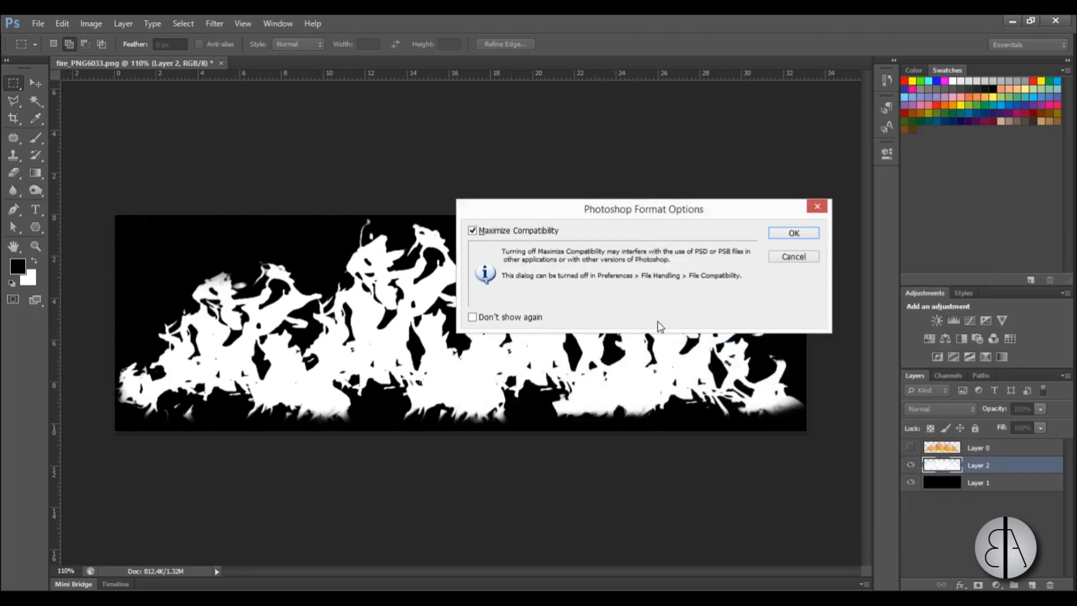
left_click(793, 233)
Save the black-and-white image to the Desktop as a JPEG named mask, at maximum quality 12.
left_click(38, 23)
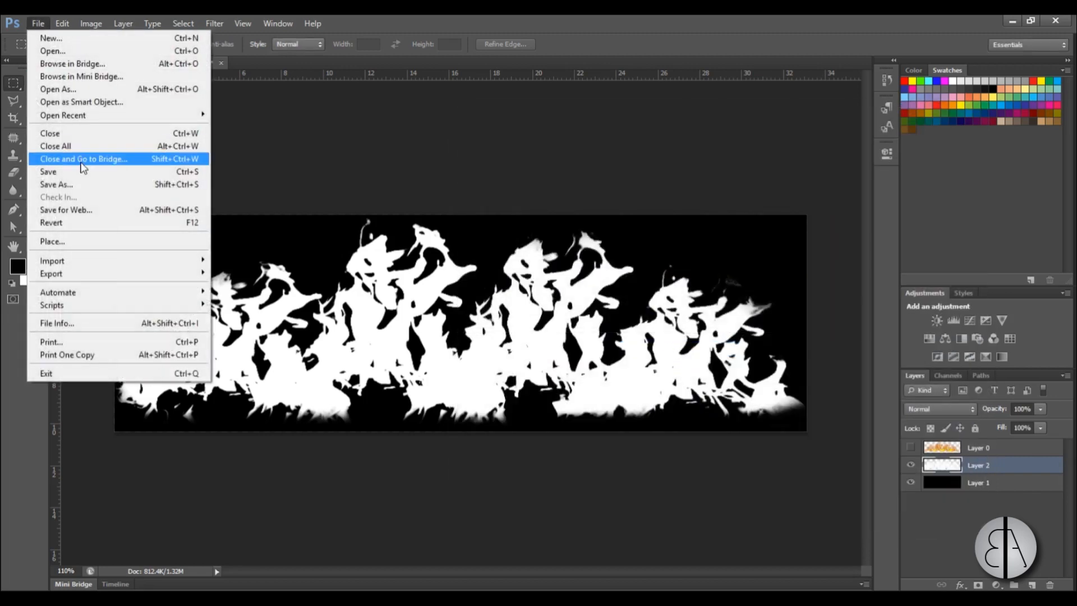
left_click(70, 185)
left_click(645, 368)
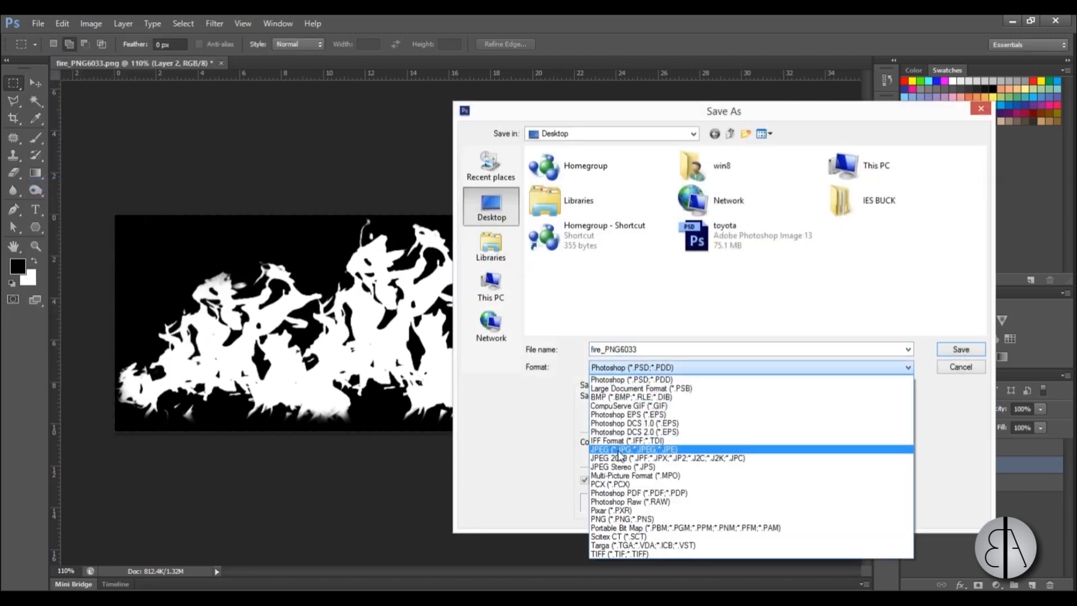
left_click(622, 449)
left_click_drag(652, 351, 537, 357)
type("mask")
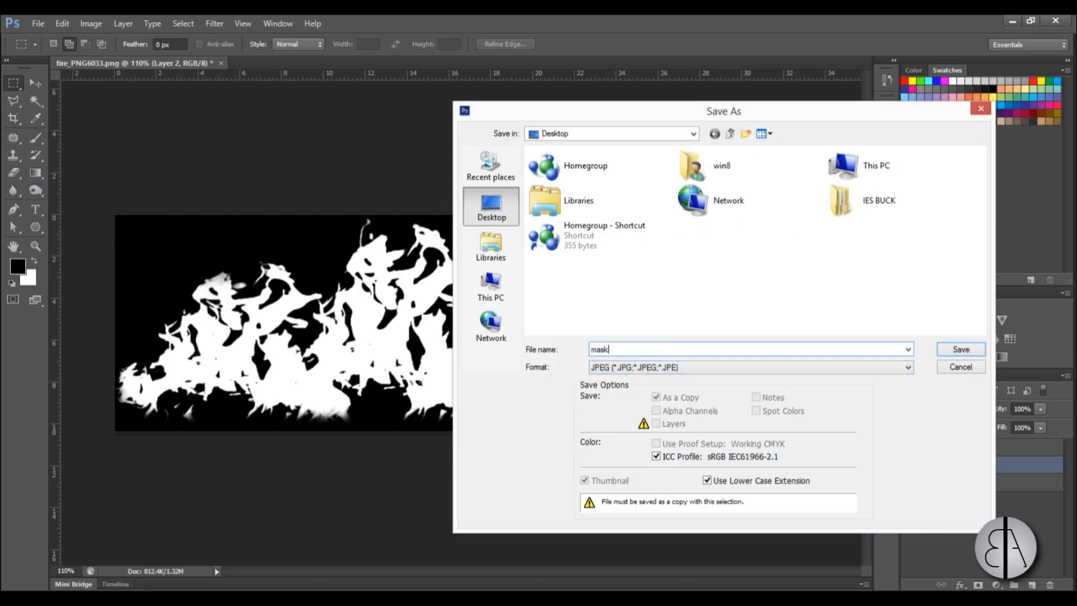
left_click(960, 349)
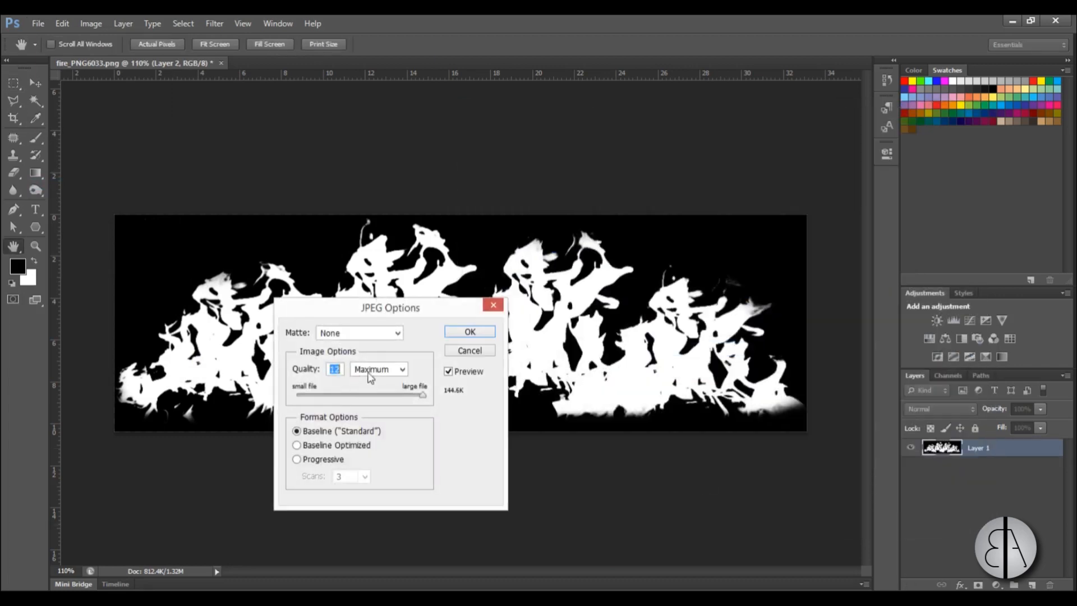
left_click(473, 335)
Show the flames on Layer 0 and hide Layer 2 and Layer 1.
left_click(910, 447)
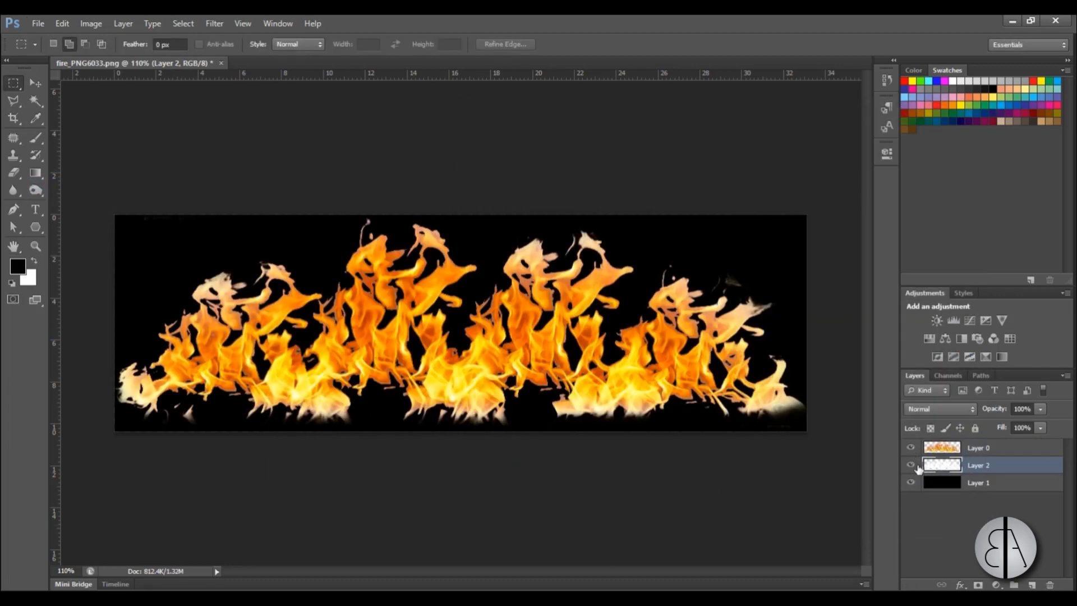
left_click(911, 465)
left_click(911, 482)
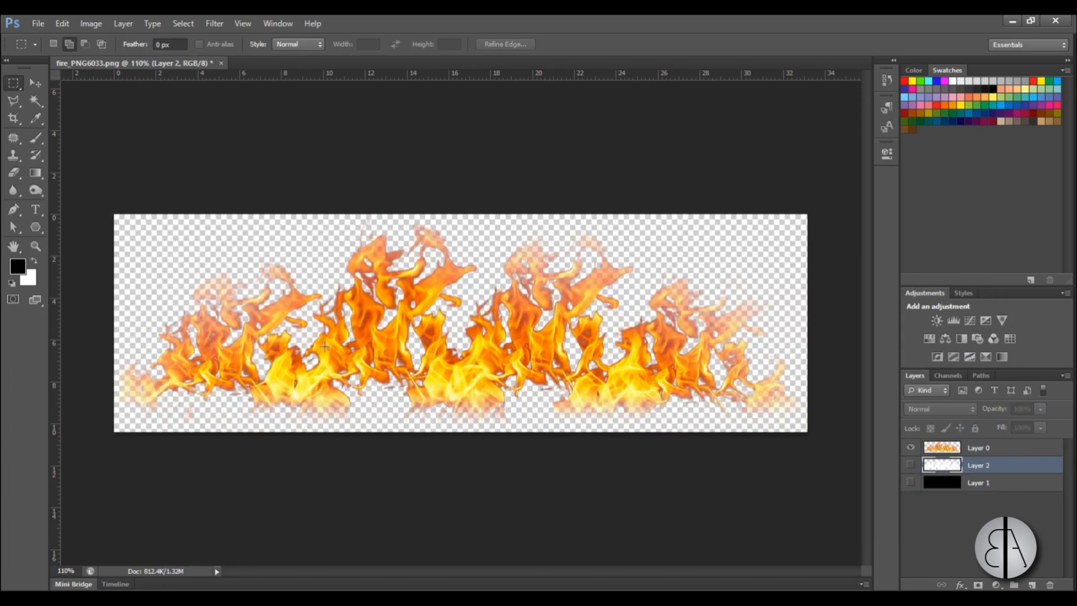
Save the visible flame image to the Desktop as a JPEG named fire.
left_click(37, 23)
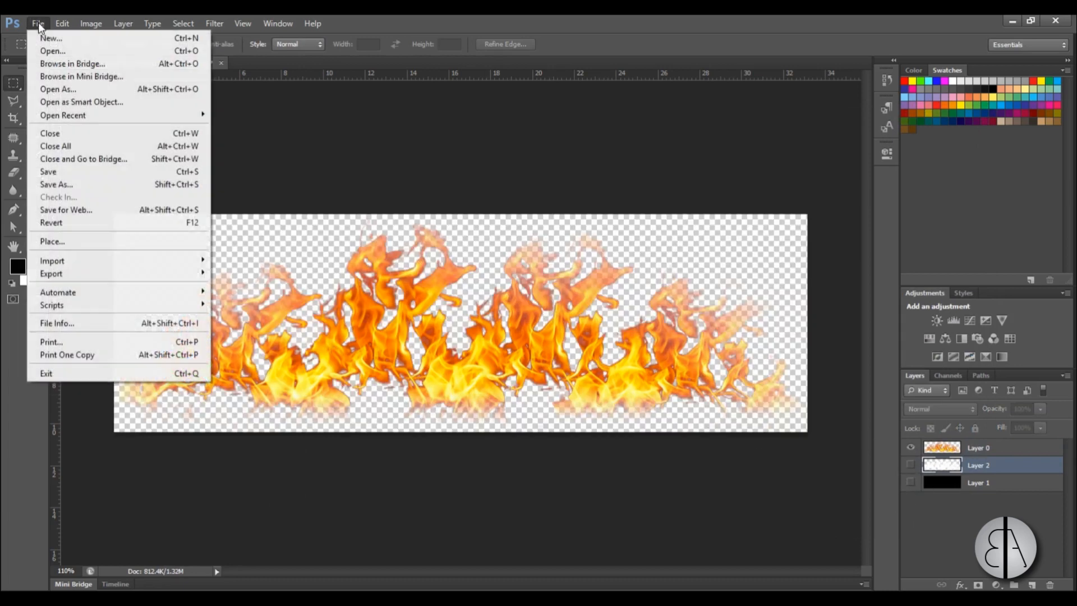
left_click(52, 188)
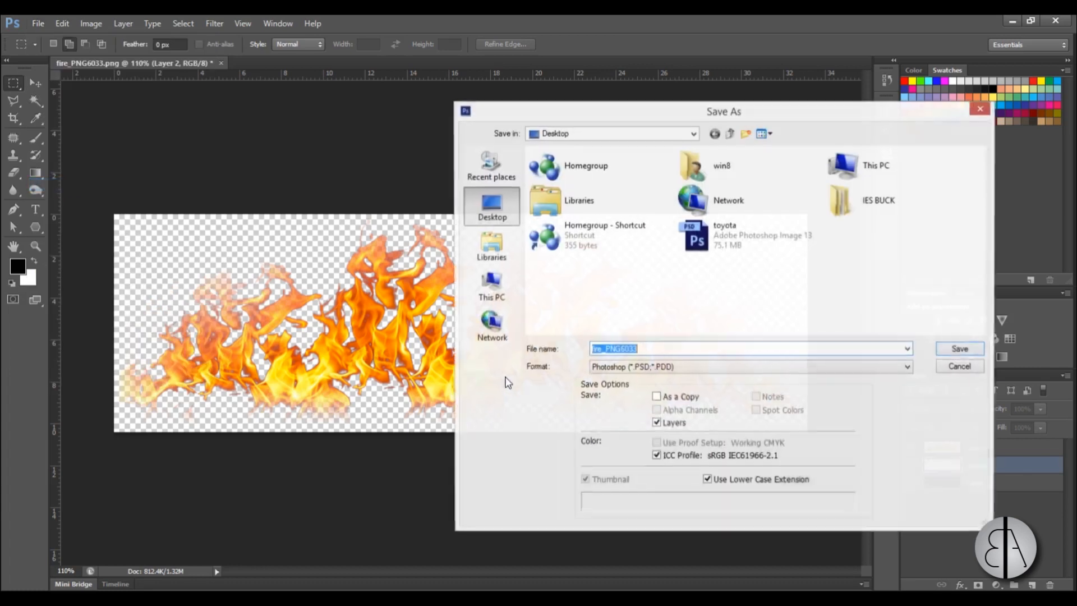
left_click(632, 368)
left_click(623, 448)
double_click(666, 347)
type("fire")
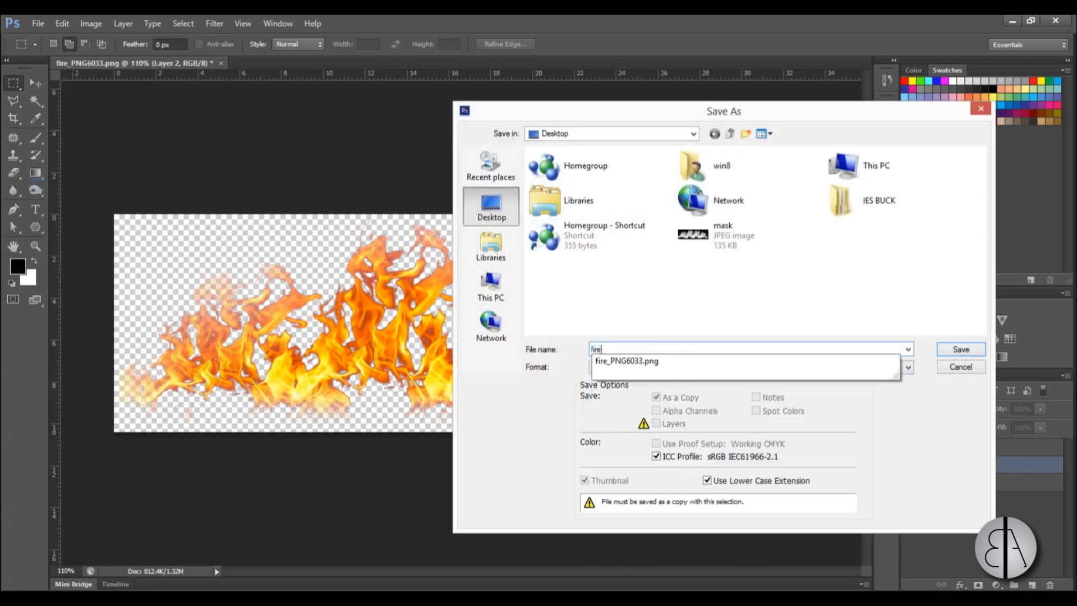
left_click(961, 349)
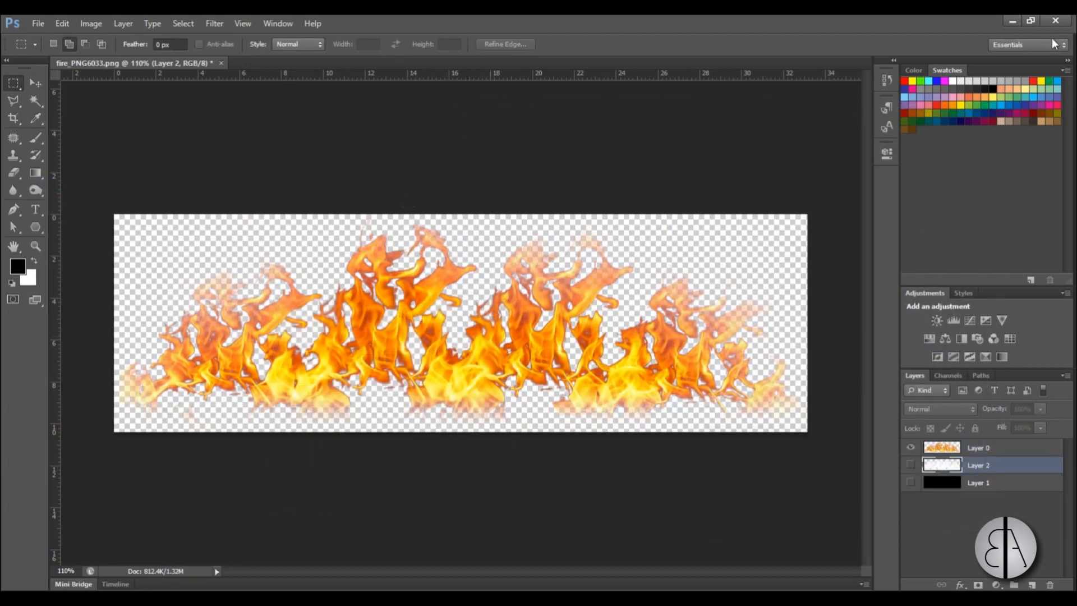
Switch to Revit and create a new family from the English template Metric Generic Model wall based.
left_click(1013, 21)
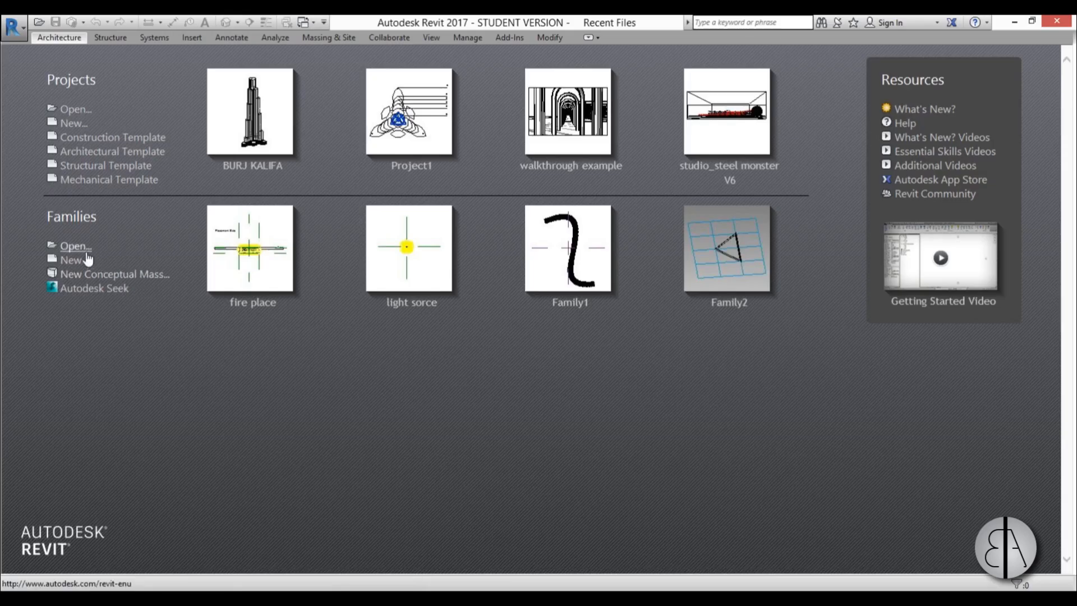
left_click(71, 260)
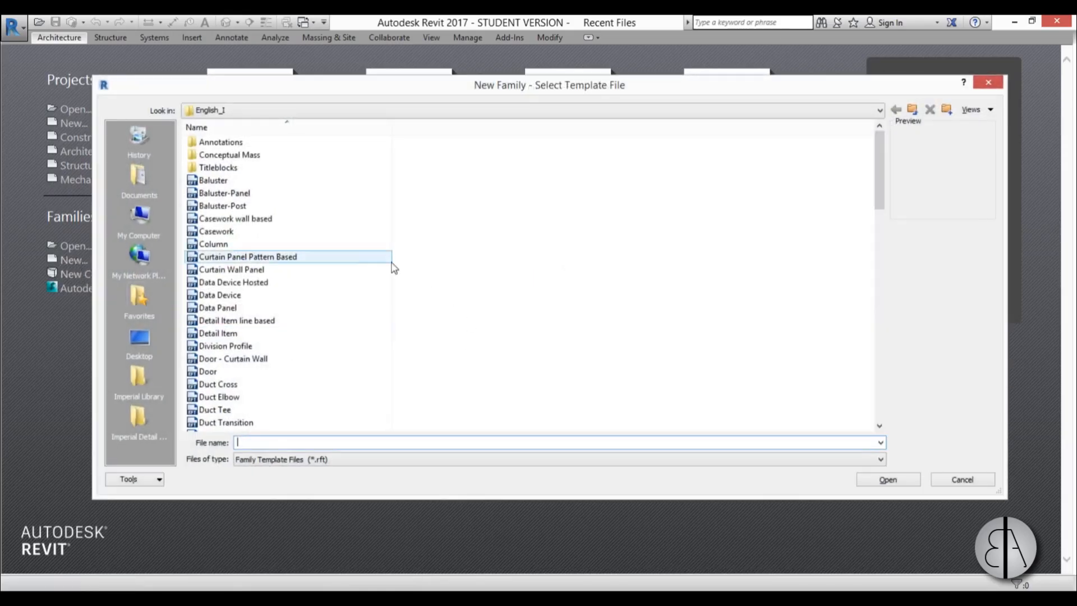
left_click(913, 111)
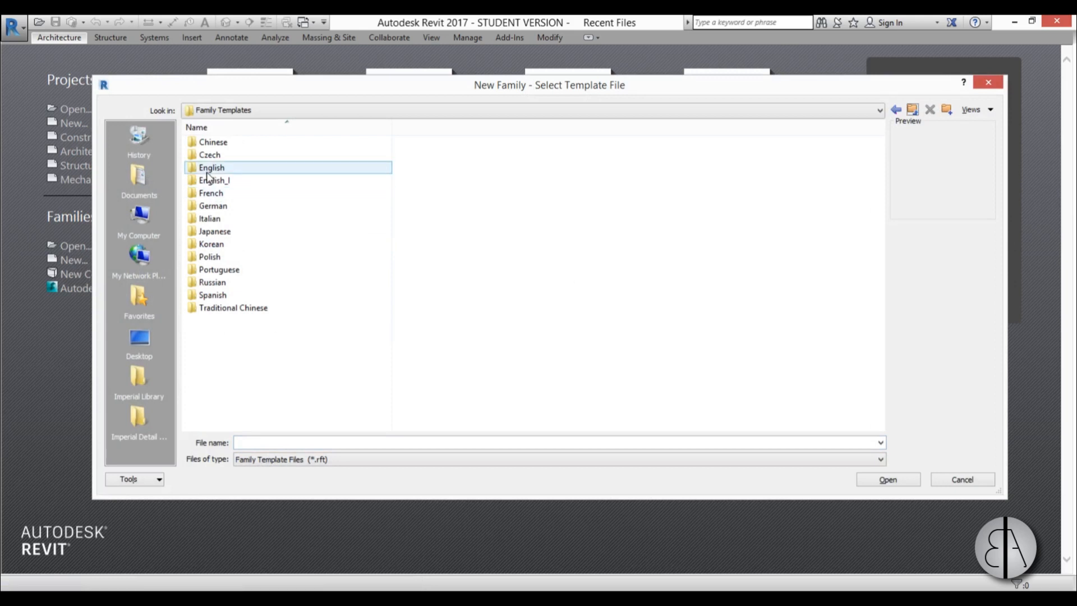
double_click(213, 167)
scroll(337, 272, "down", 8)
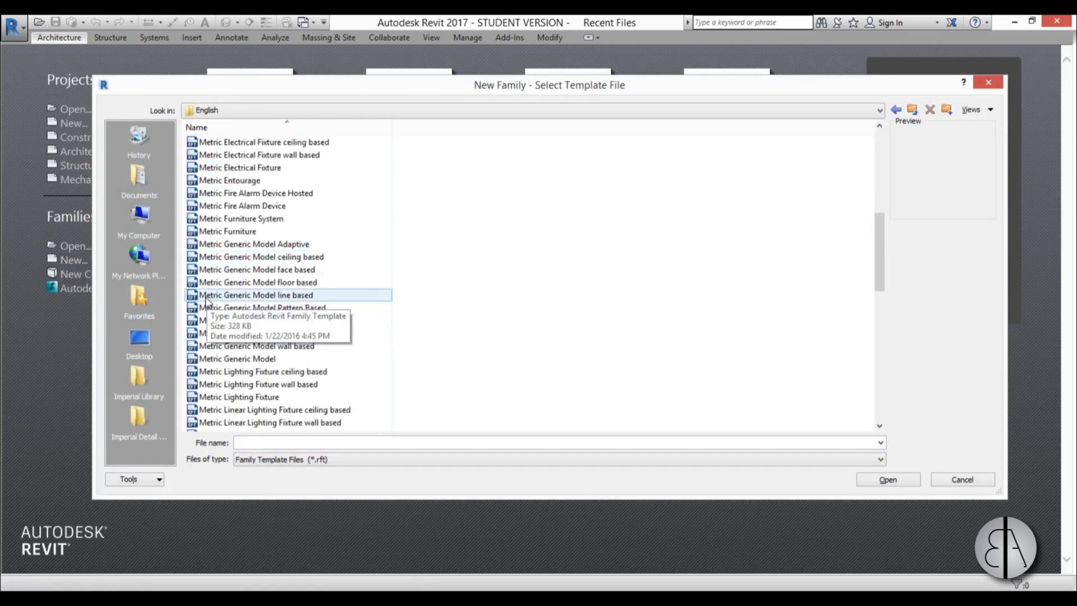
double_click(290, 347)
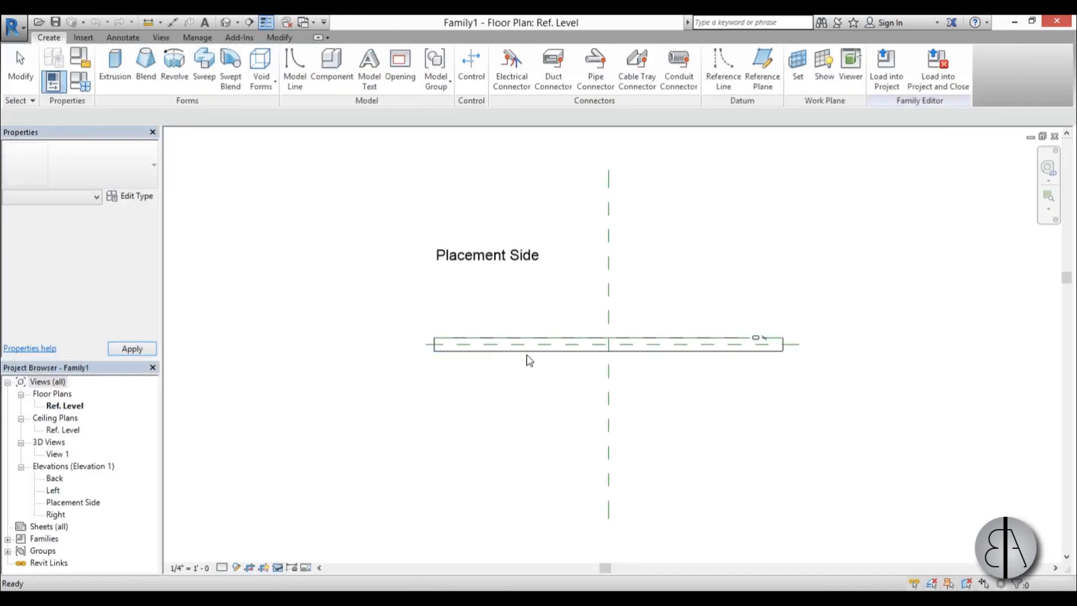
Set the family's length units to centimeters in the project units.
middle_click_drag(533, 392, 499, 392)
key("u")
key("n")
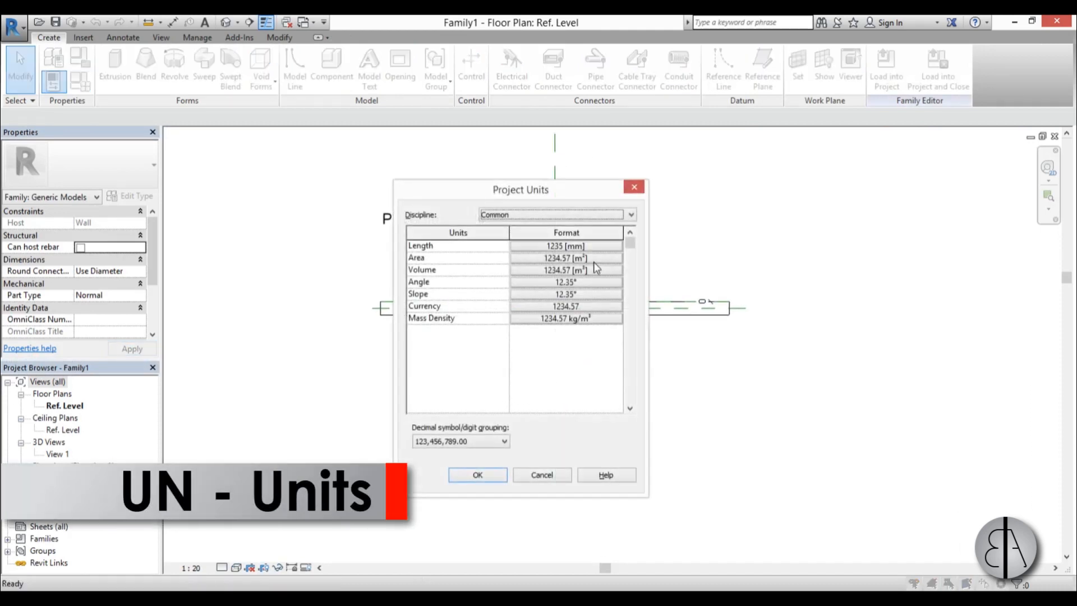
left_click(563, 246)
left_click(504, 274)
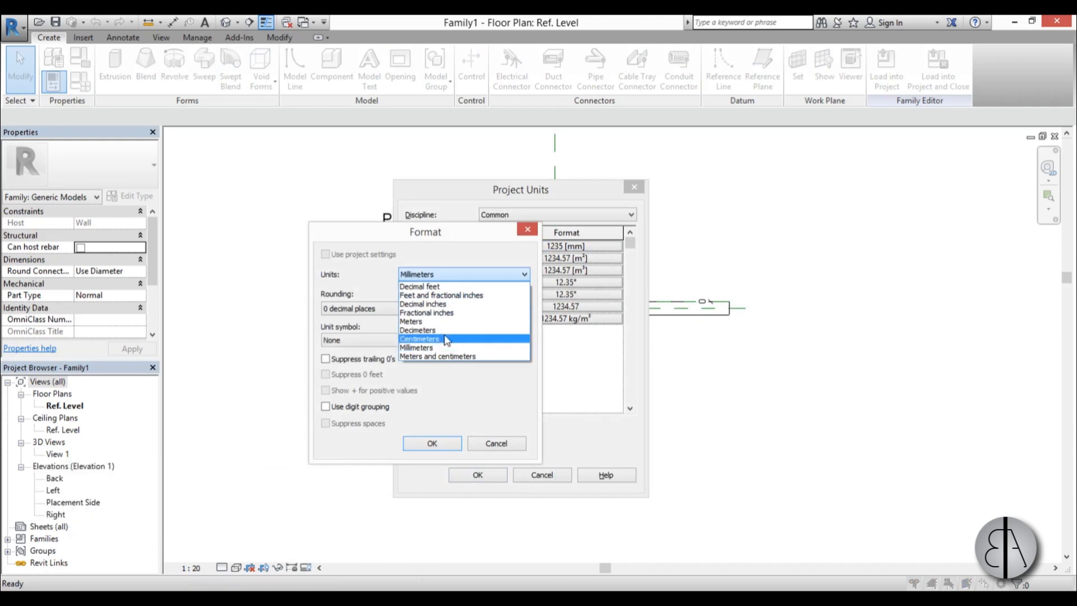
left_click(427, 338)
left_click(432, 443)
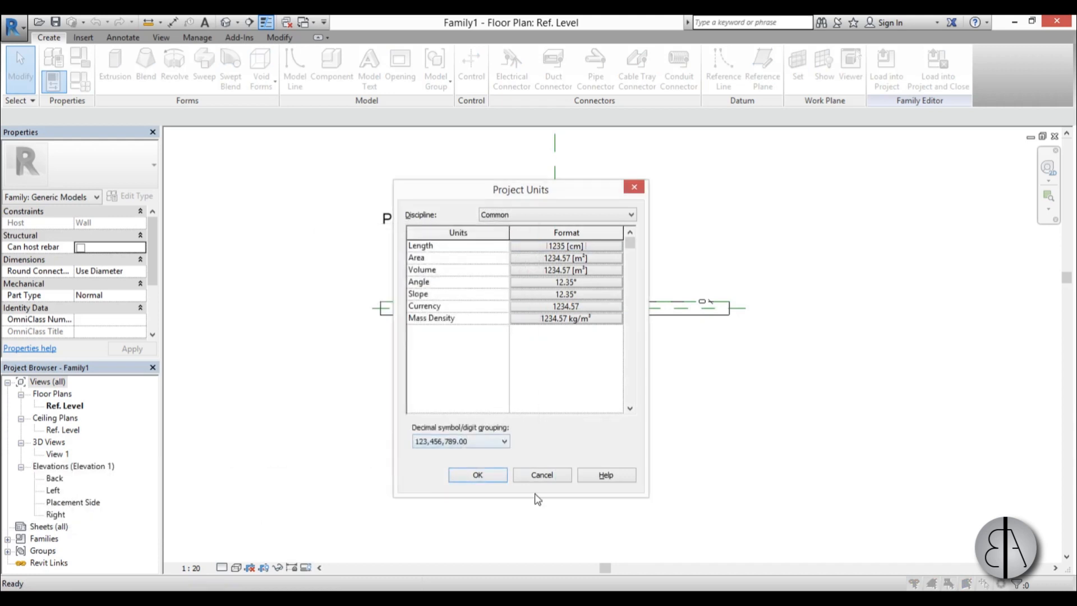
left_click(495, 479)
middle_click_drag(468, 472, 467, 462)
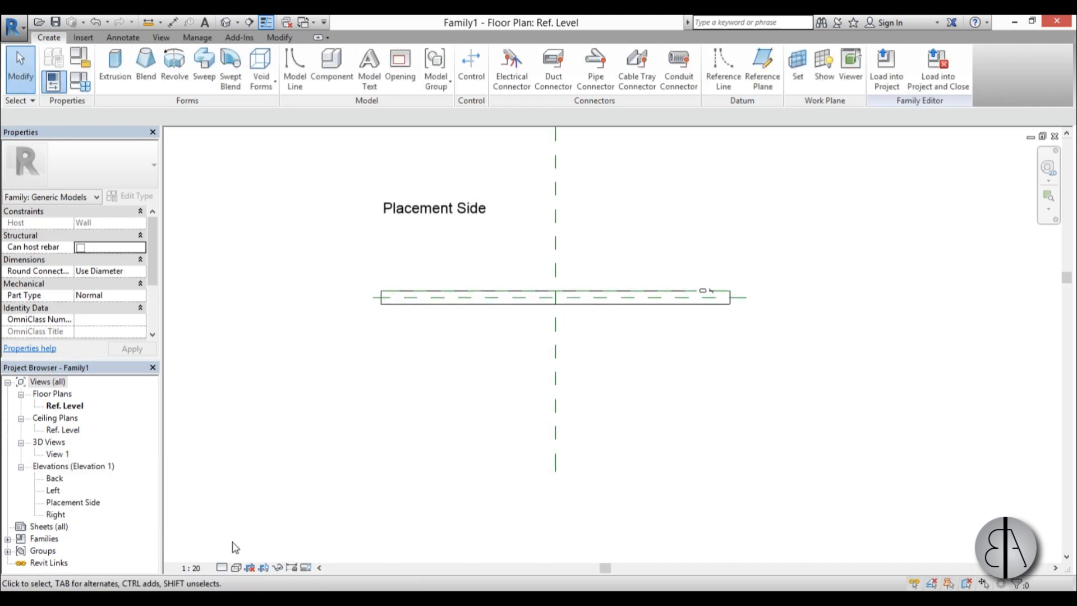
Open the Placement Side elevation and fit the whole wall in view.
double_click(76, 503)
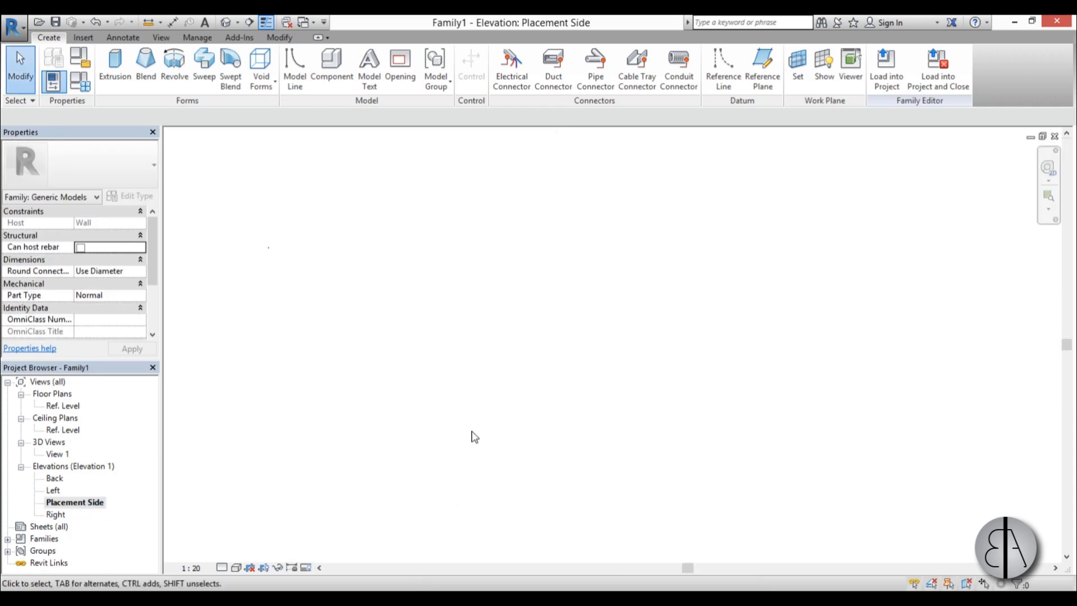
key("z")
key("a")
middle_click_drag(528, 417, 528, 399)
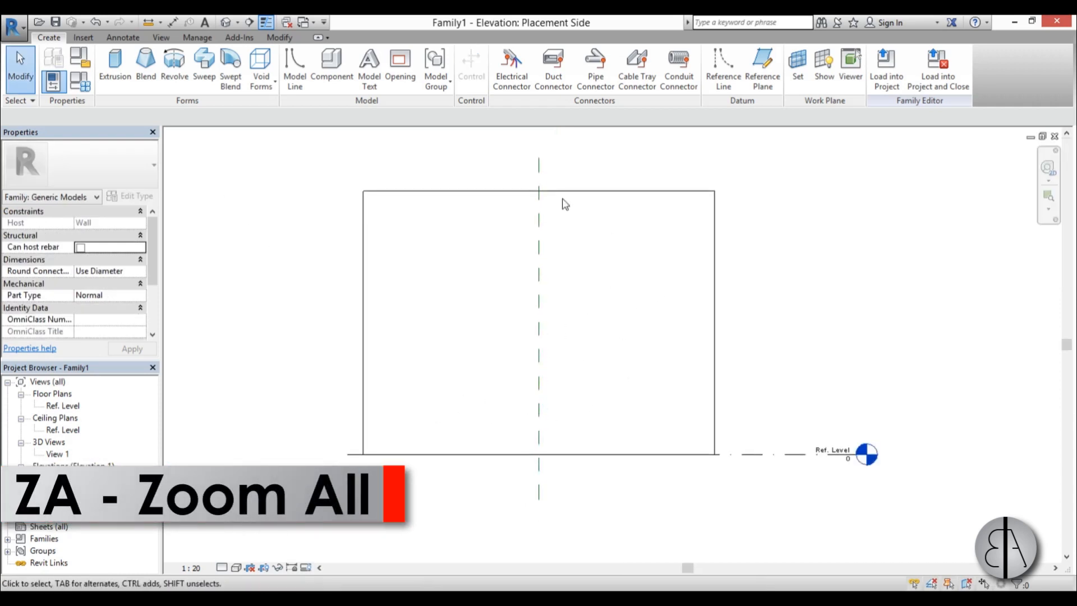
scroll(564, 342, "up", 2)
middle_click_drag(502, 265, 490, 292)
mouse_move(529, 332)
middle_mouse_down()
mouse_move(527, 287)
mouse_move(521, 316)
middle_mouse_up()
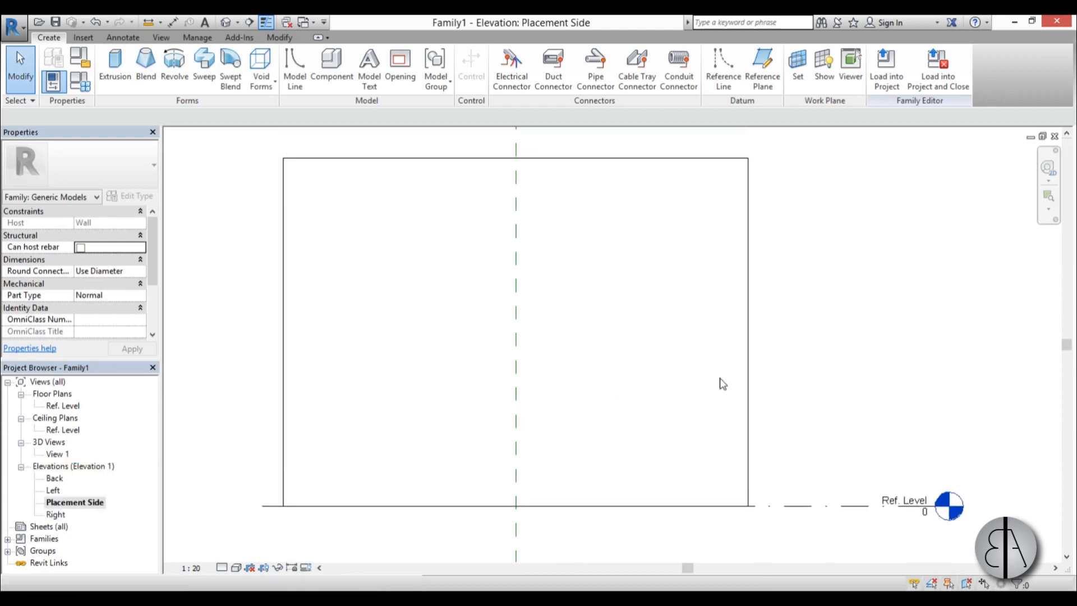
middle_click_drag(447, 461, 445, 456)
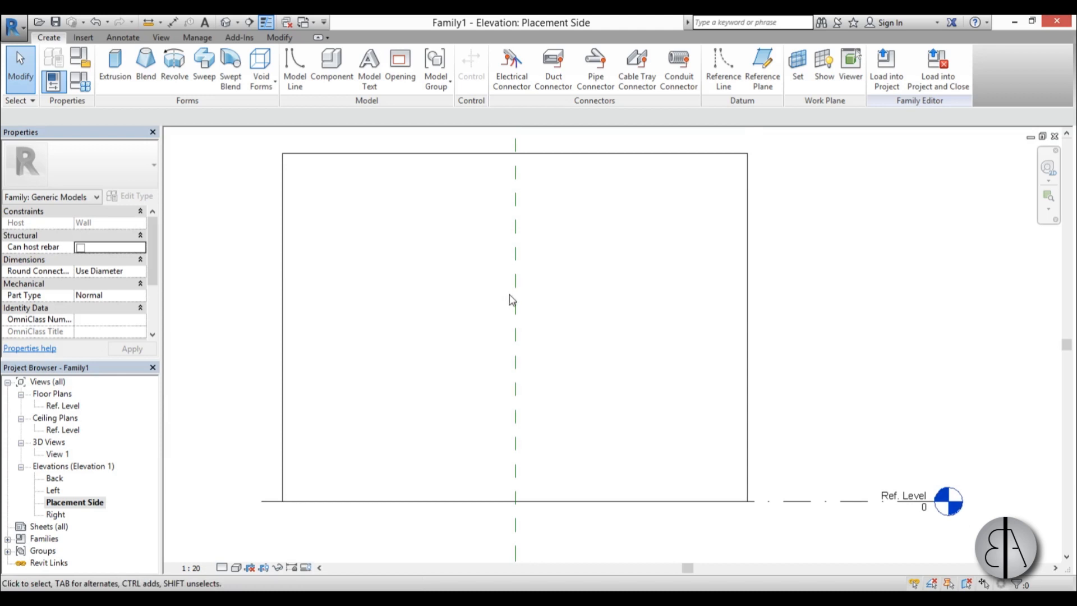
Draw two horizontal reference planes across the lower part of the wall, about 50 cm apart, using Create Similar from the center plane.
left_click(511, 306)
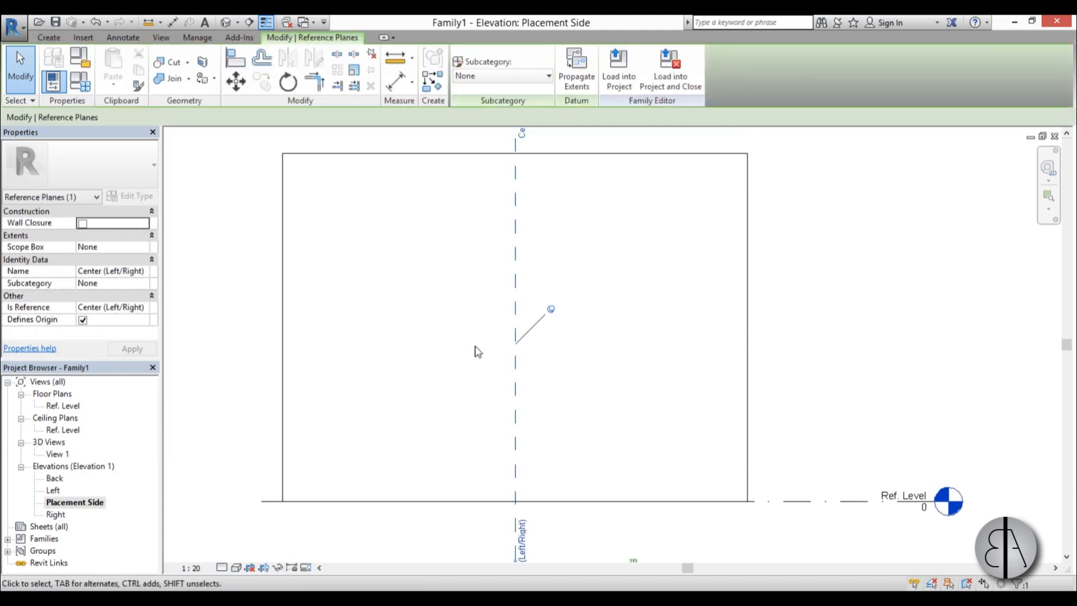
key("c")
key("s")
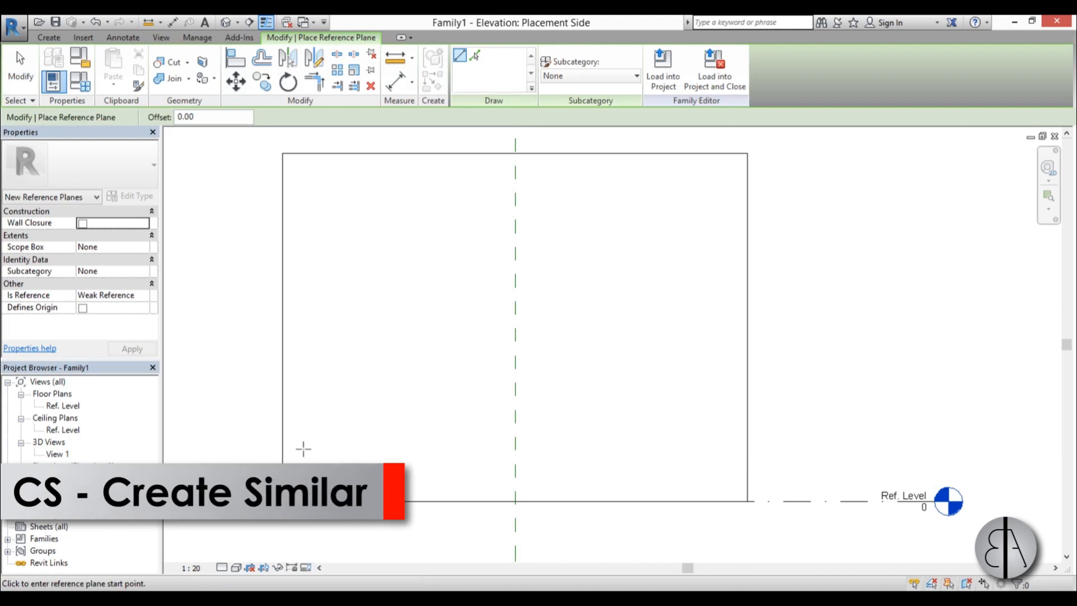
left_click(313, 447)
left_click(726, 447)
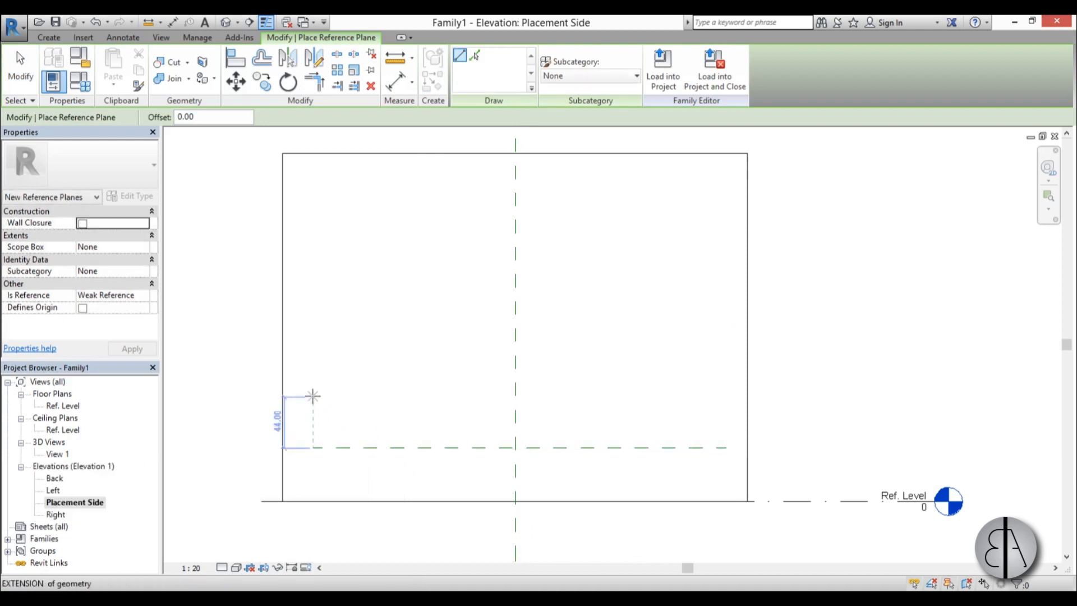
left_click(316, 387)
left_click(727, 387)
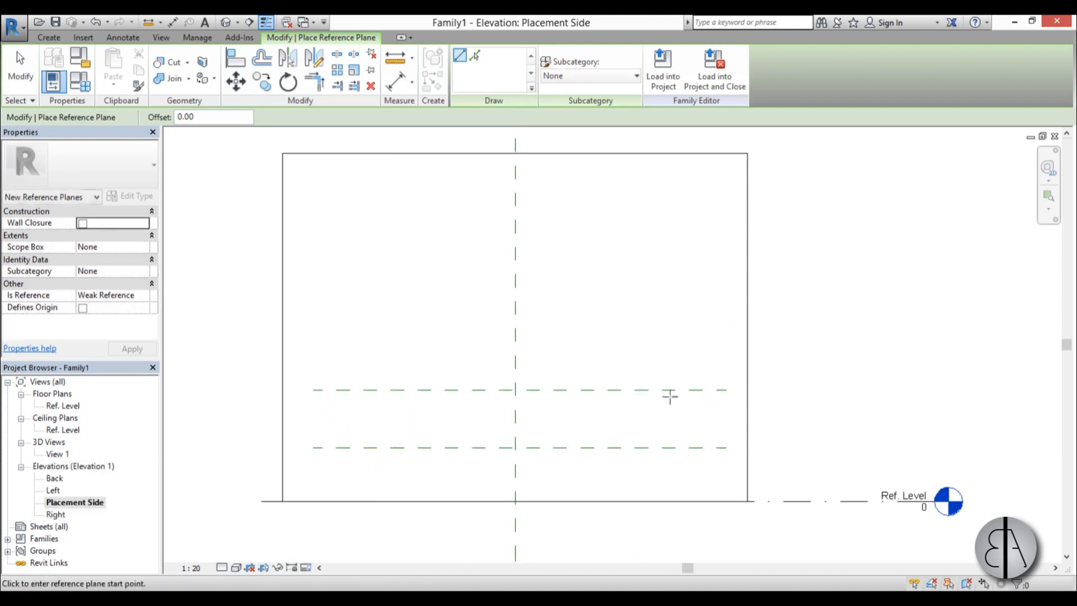
key("Escape")
key("Escape")
Place the lower horizontal reference plane 50 cm above the Ref. Level.
scroll(544, 421, "up", 3)
left_click(537, 399)
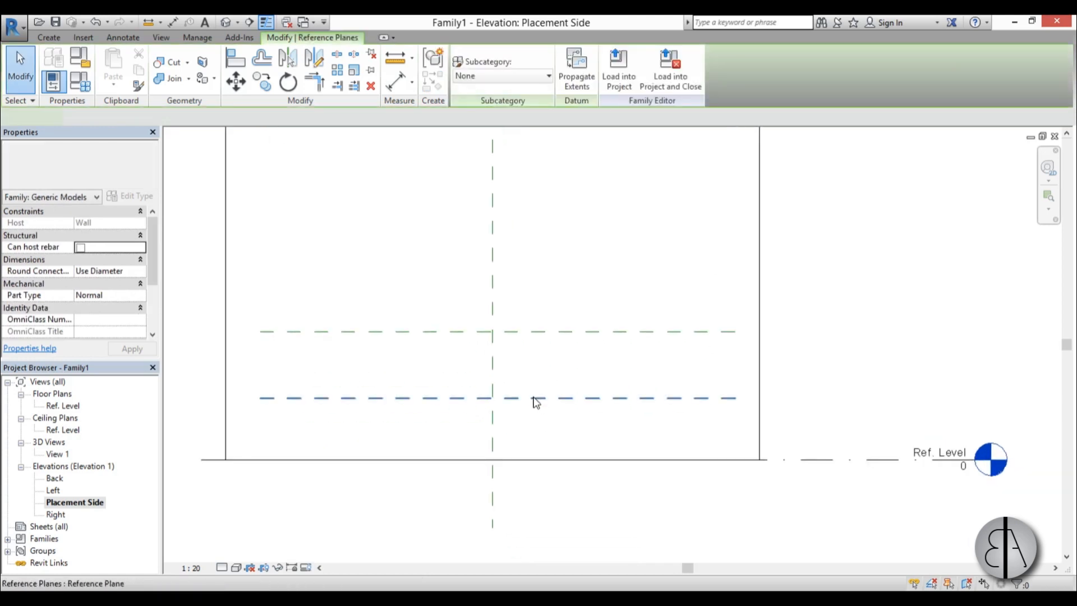
left_click(348, 431)
type("50")
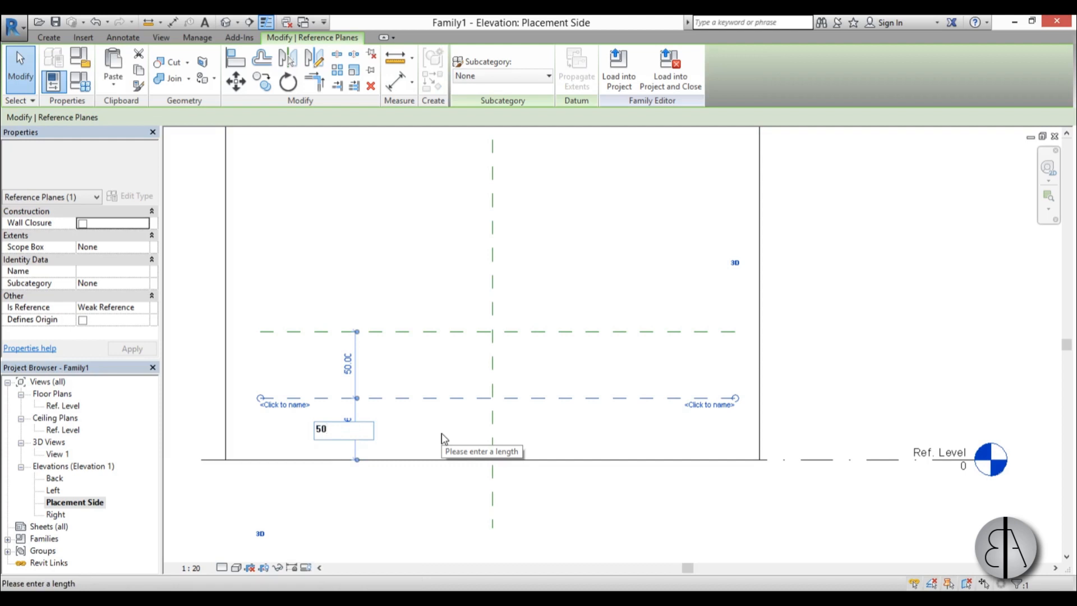
key("Return")
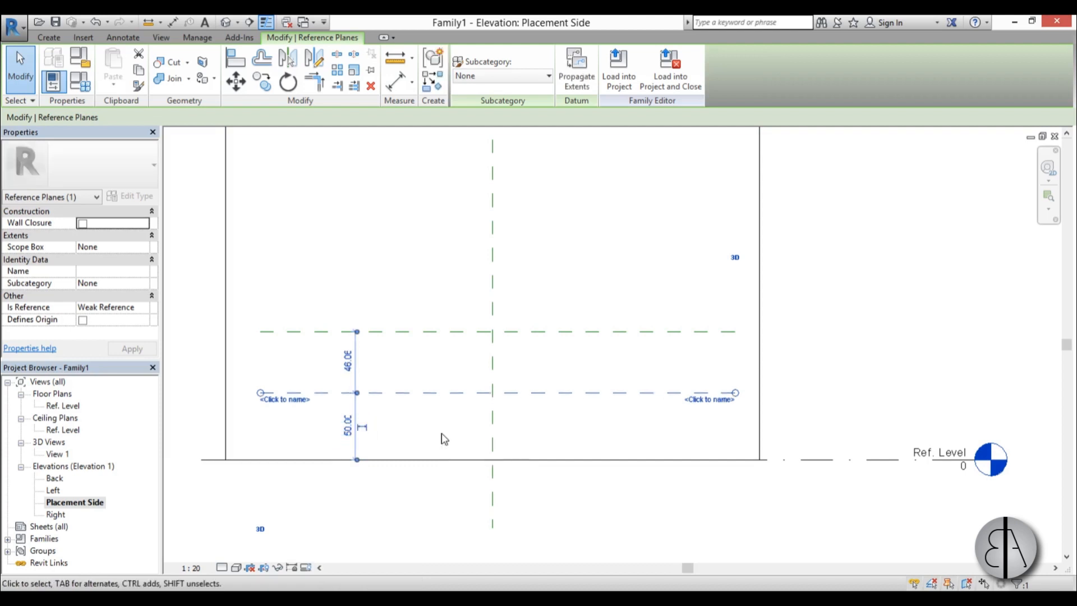
Place the upper horizontal reference plane 50 cm above the lower one.
left_click(422, 334)
left_click(348, 362)
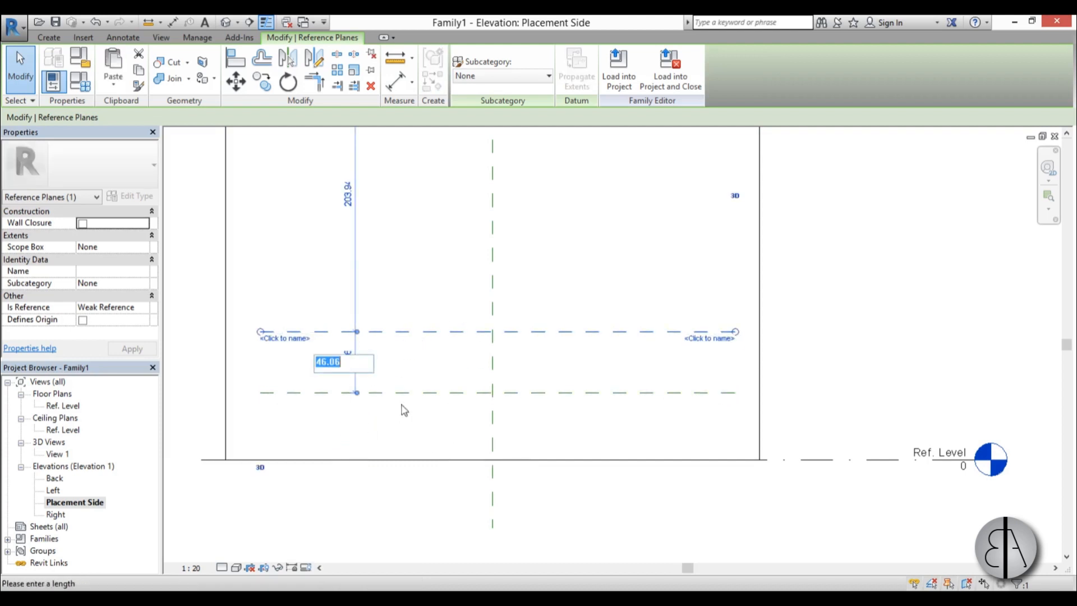
type("50")
key("Return")
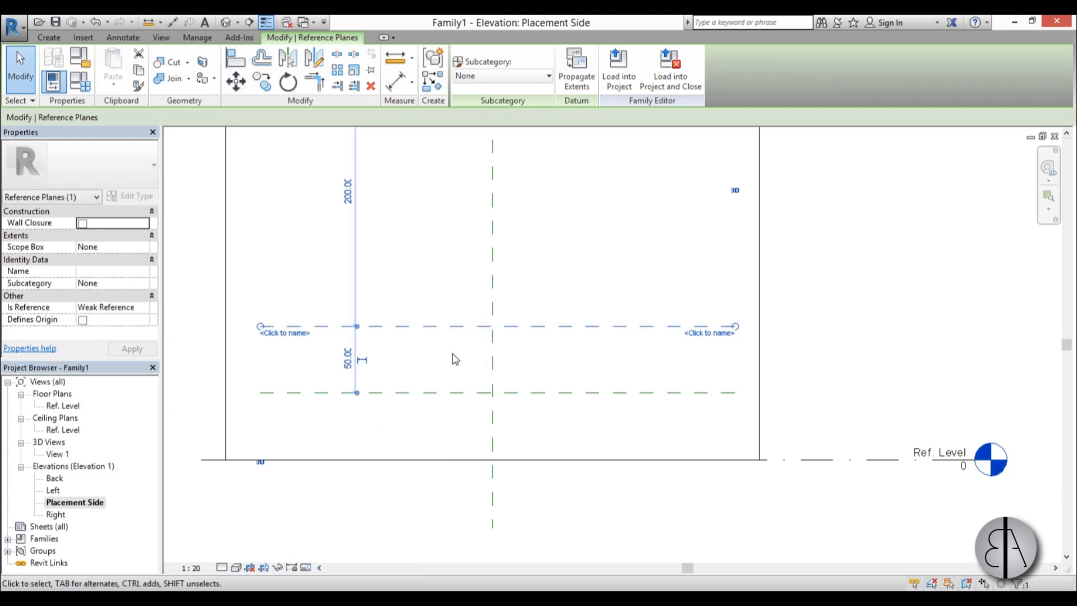
left_click(431, 293)
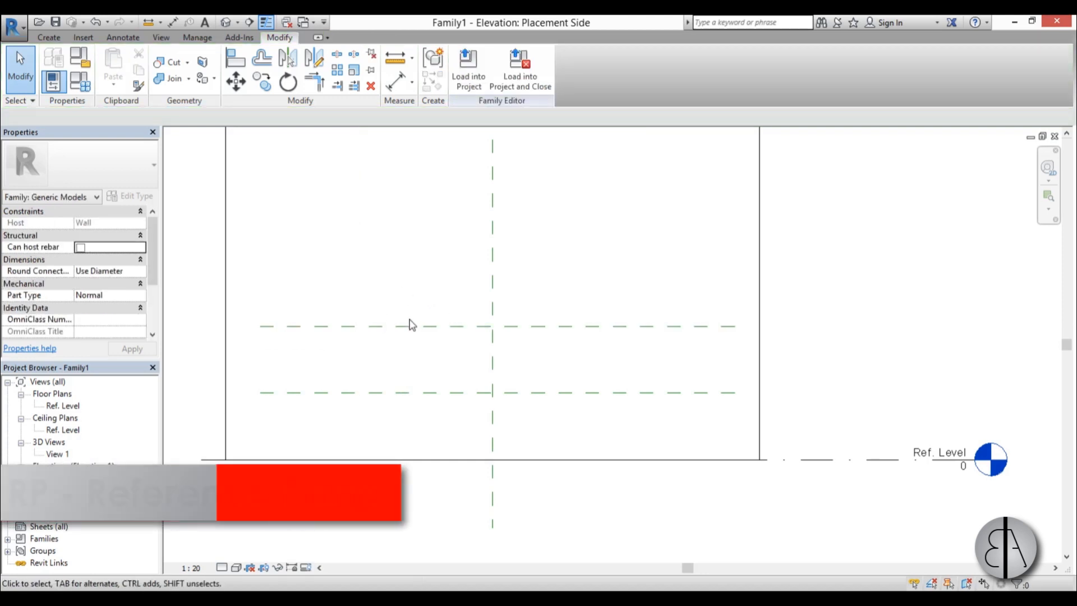
Draw vertical reference planes about 94 cm left and 62 cm right of the center plane, crossing both horizontal planes.
key("r")
key("p")
left_click(368, 276)
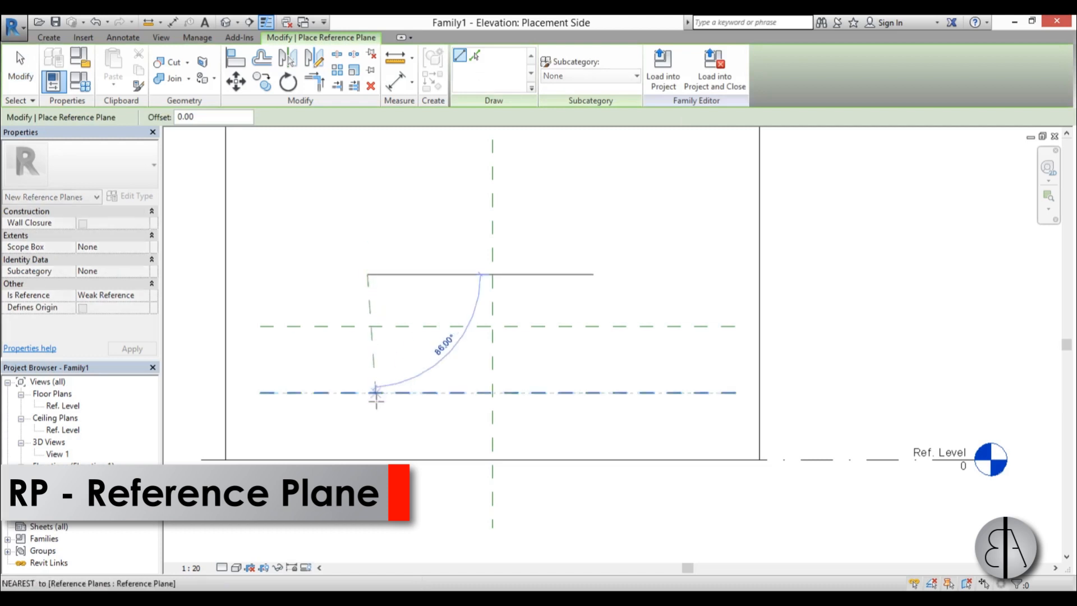
left_click(368, 436)
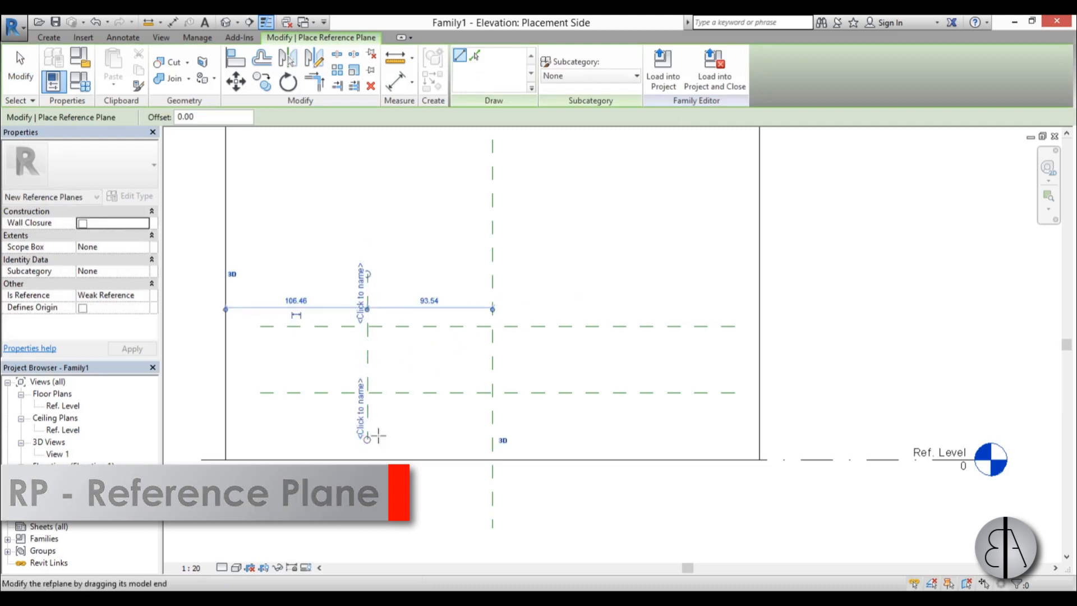
left_click(574, 275)
left_click(571, 440)
key("Escape")
key("Escape")
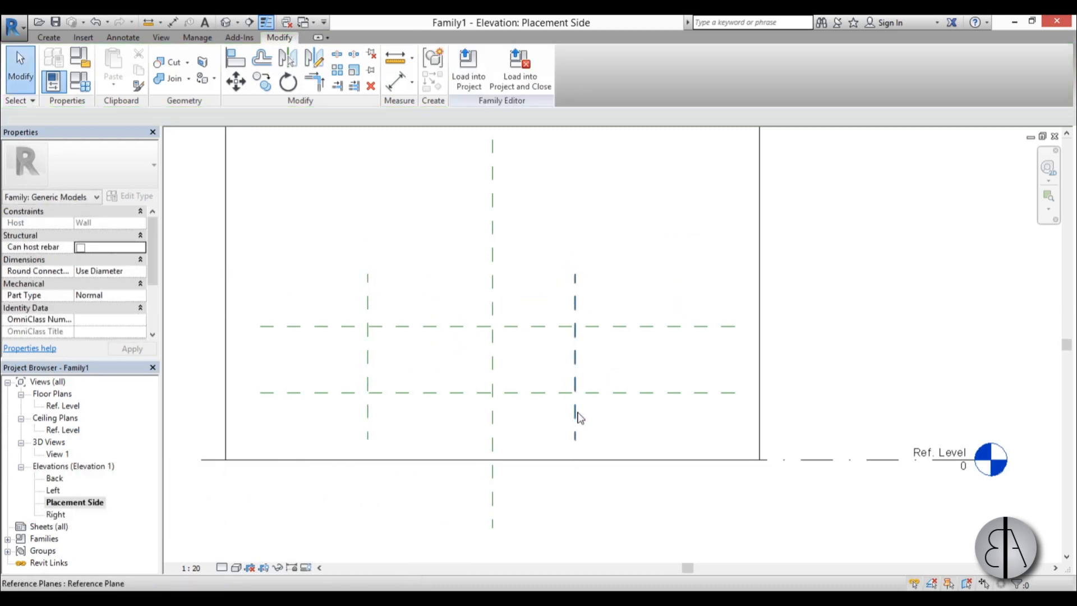
Set the right vertical reference plane's distance from the center plane to 60 cm.
left_click(575, 414)
left_click(525, 300)
type("60")
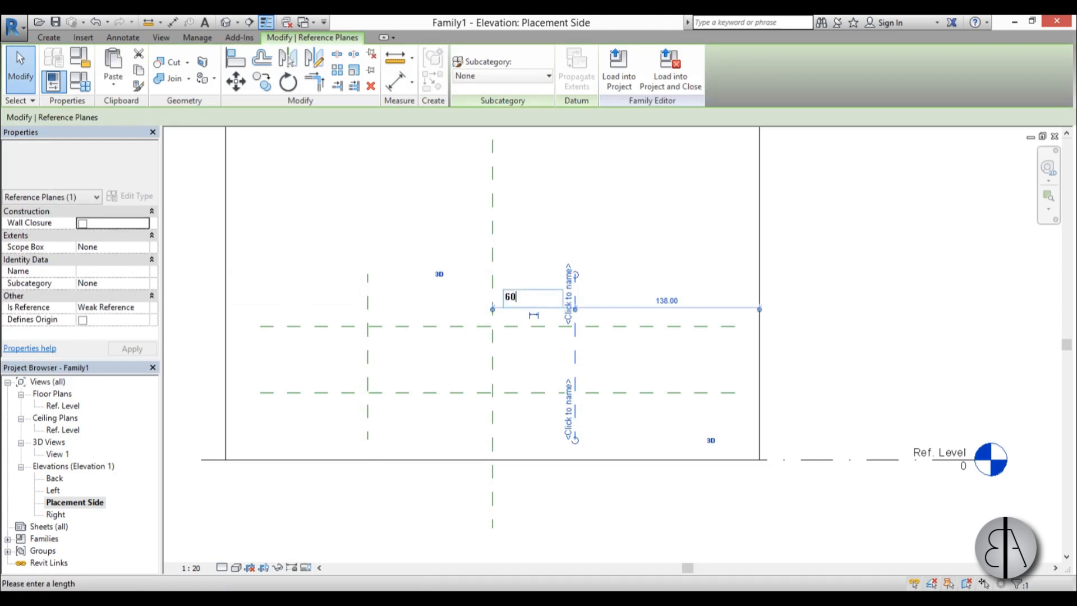
key("Return")
key("Escape")
Set the left vertical reference plane's distance from the center plane to 60 cm.
left_click(367, 313)
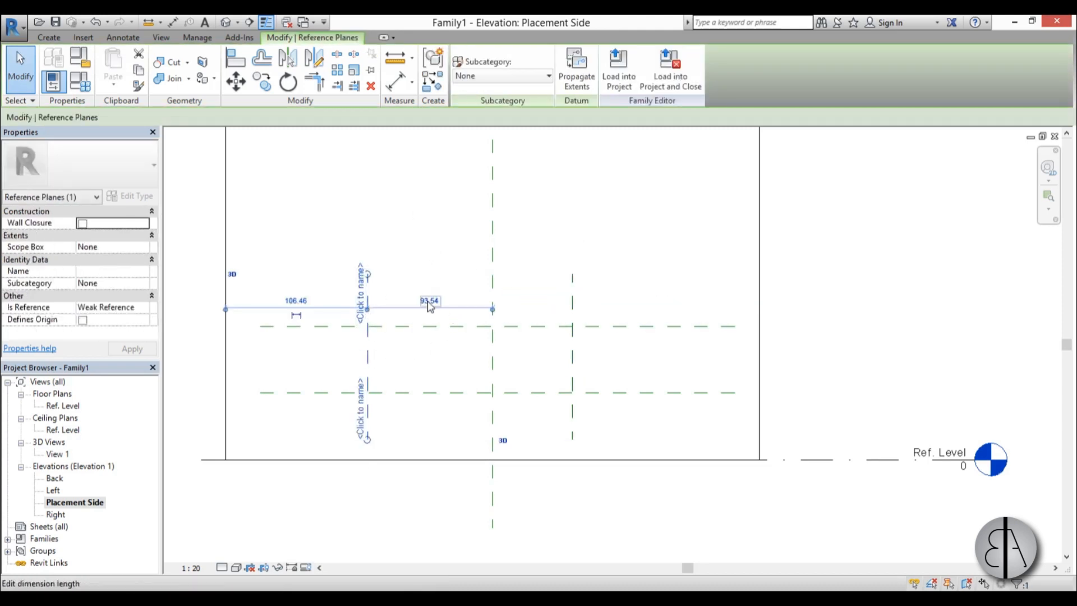
left_click(414, 296)
type("60")
key("Return")
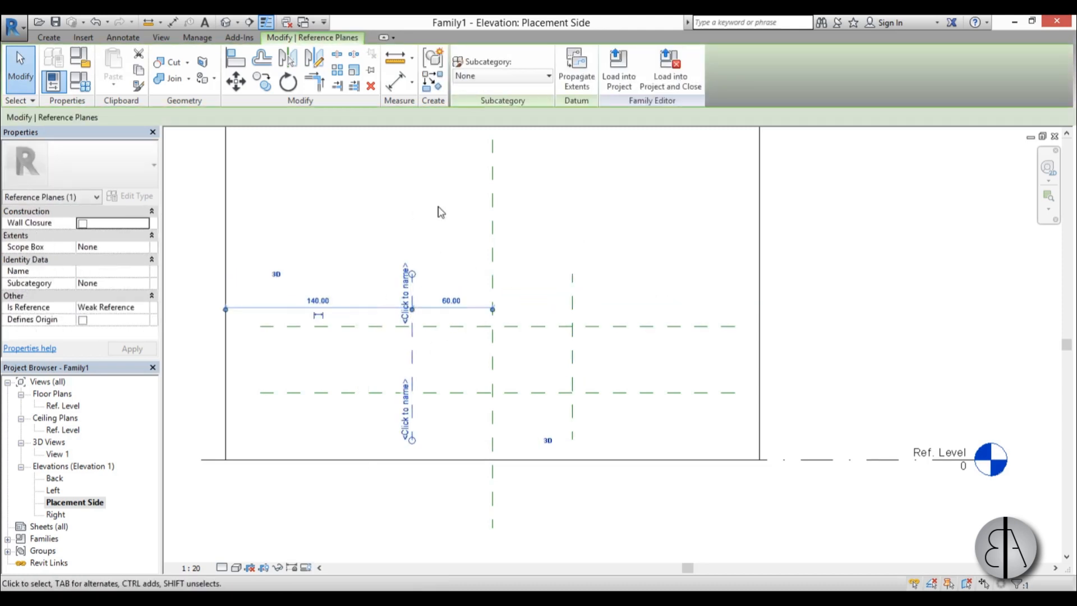
key("Escape")
In the Ref. Level floor plan, draw a horizontal reference plane behind the wall, about 28 cm from the wall's center plane.
scroll(511, 417, "up", 3)
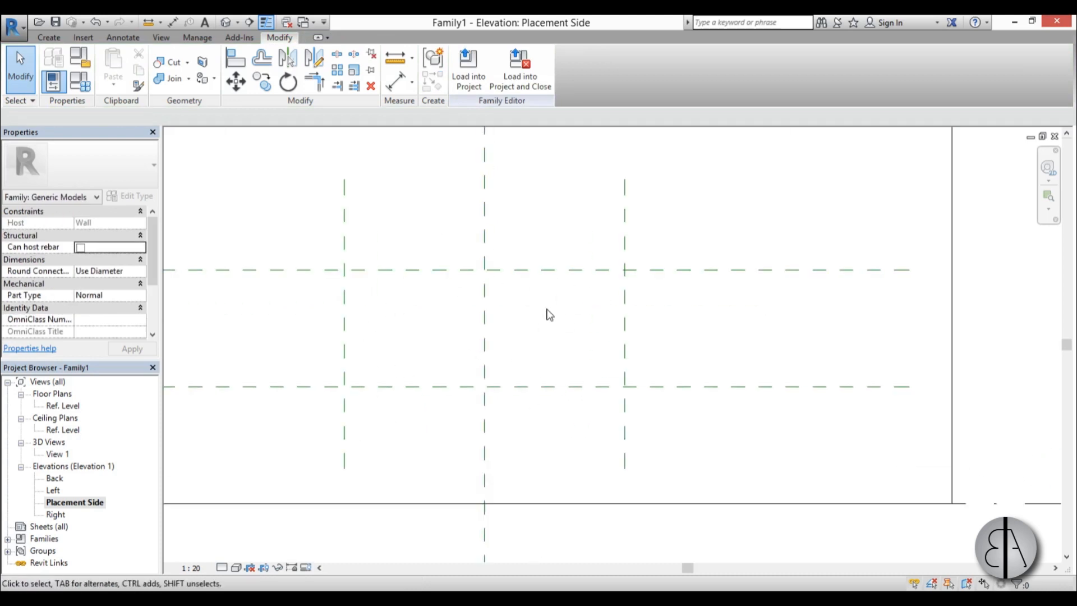
middle_click_drag(570, 330, 570, 323)
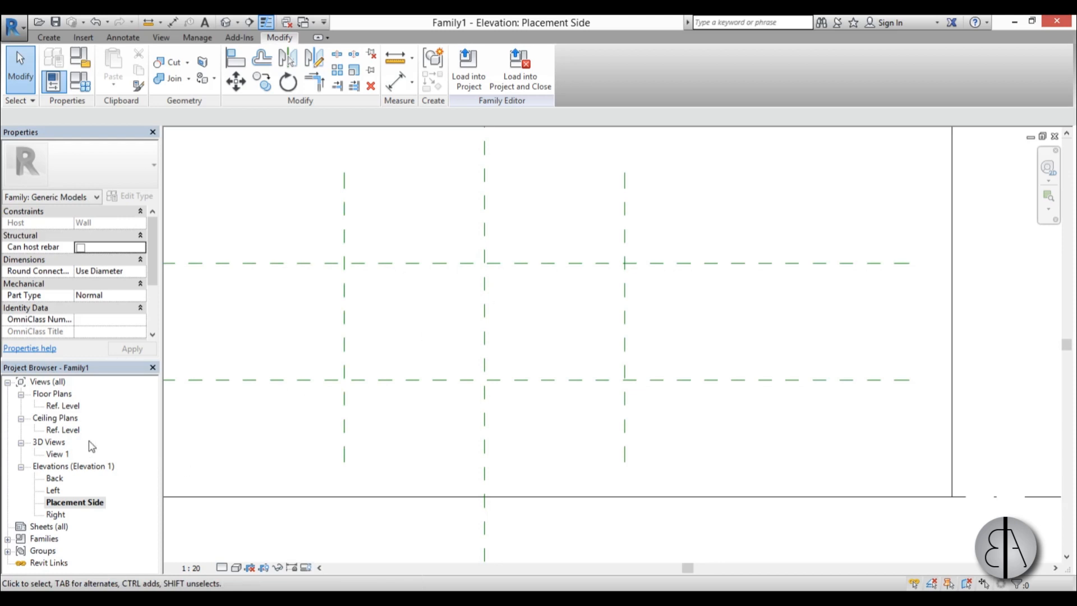
double_click(64, 408)
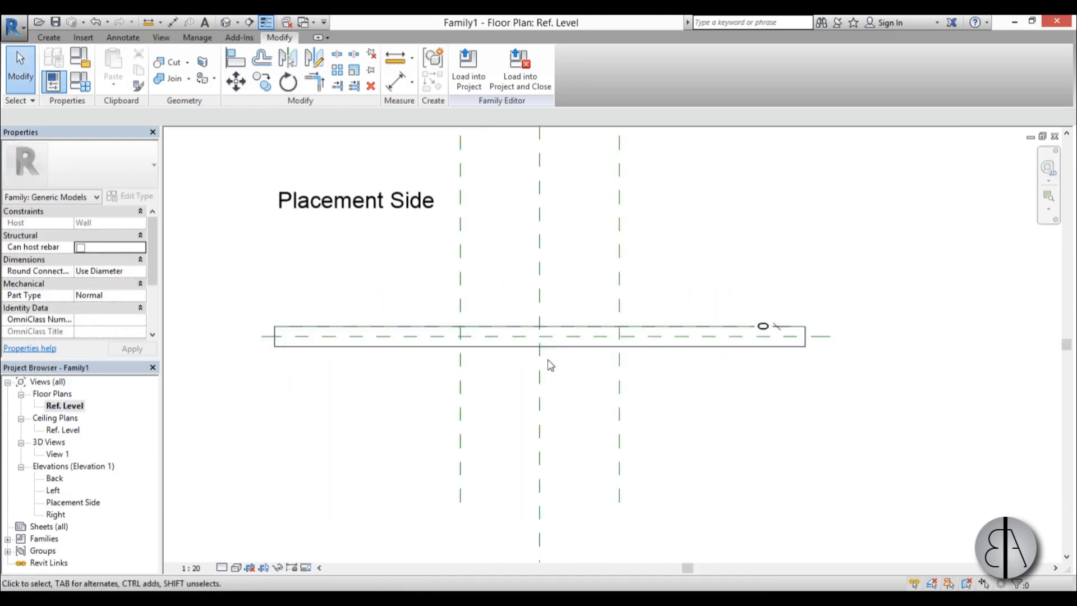
left_click(461, 391)
key("c")
key("s")
left_click(691, 373)
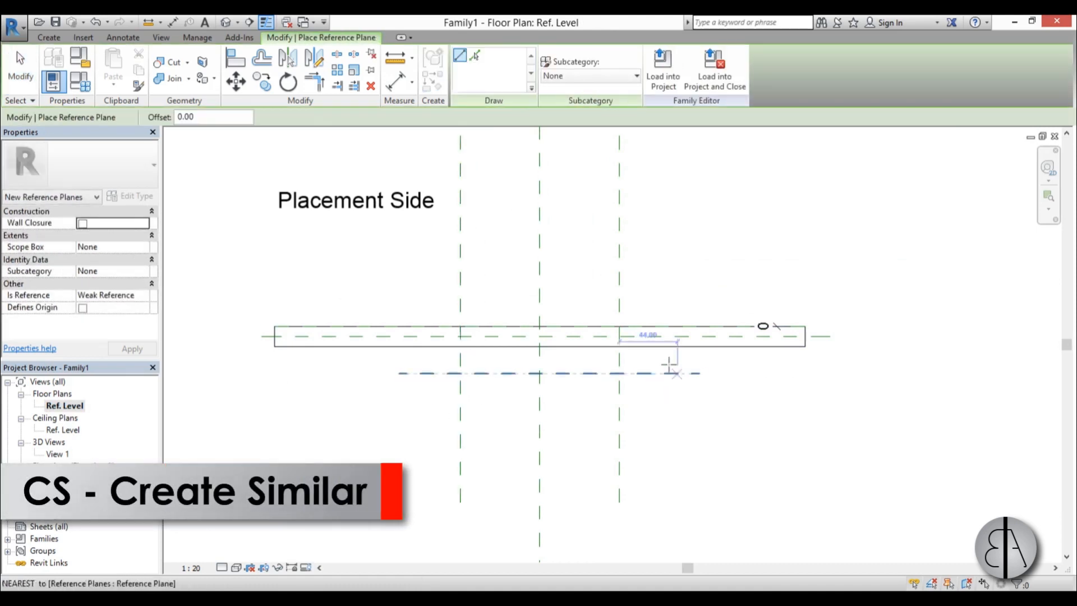
scroll(488, 378, "up", 3)
key("Escape")
Measure the new plane from the wall's placement-side face and set that distance to 35 cm.
scroll(429, 337, "up", 2)
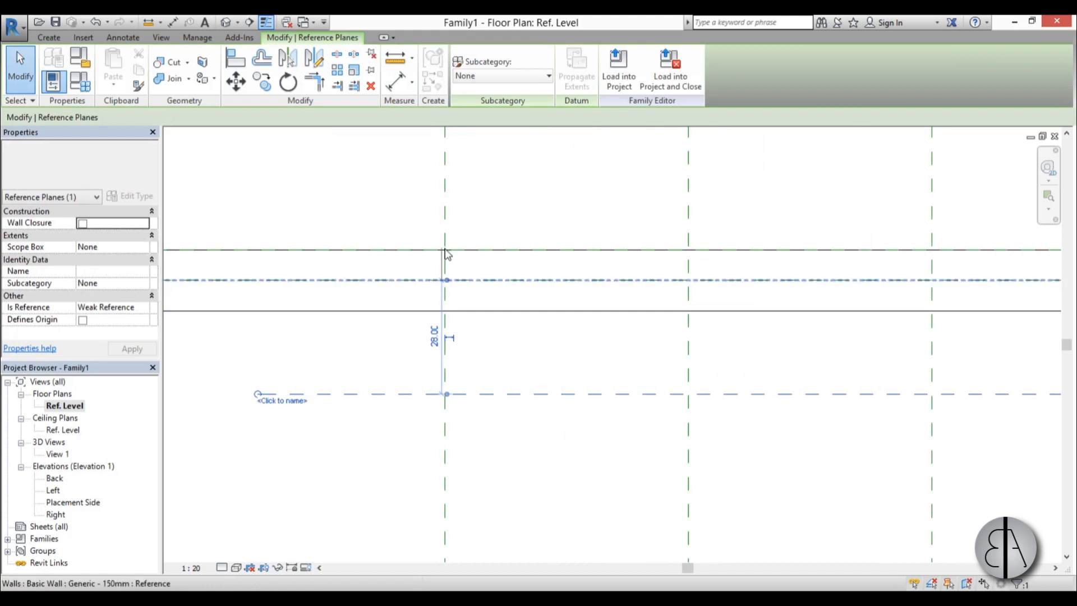
left_click_drag(465, 250, 465, 249)
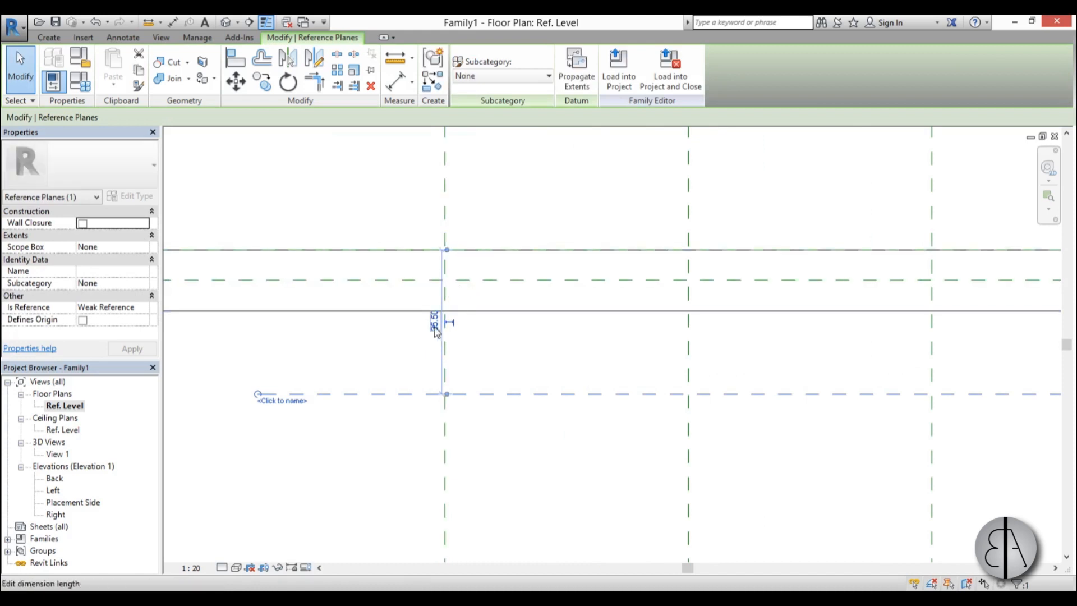
left_click(433, 329)
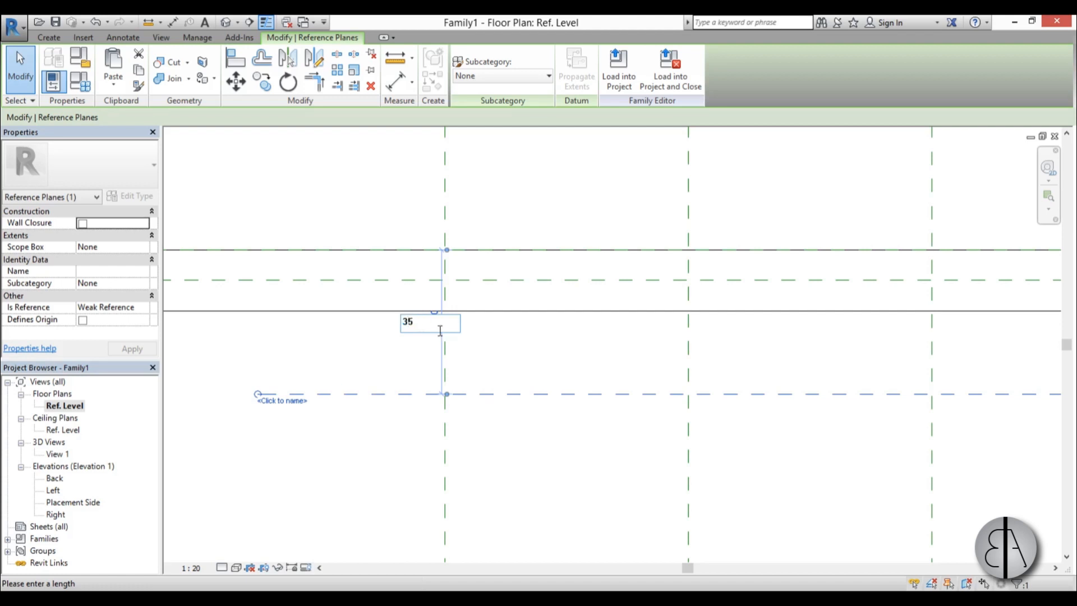
key("Return")
left_click(523, 346)
Name the reference plane behind the wall "back wall".
left_click(473, 394)
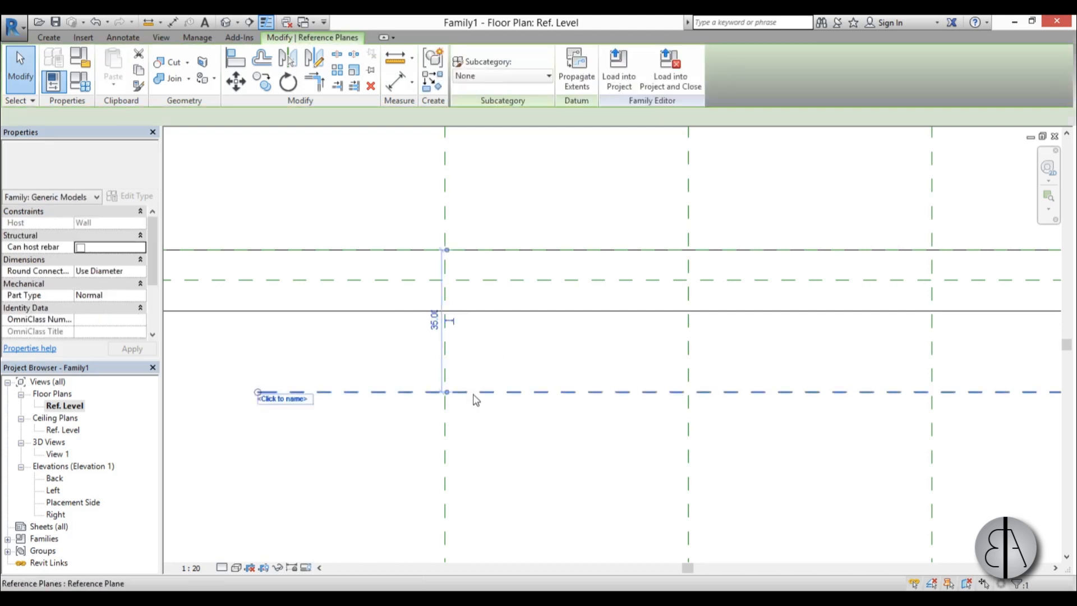
left_click(292, 399)
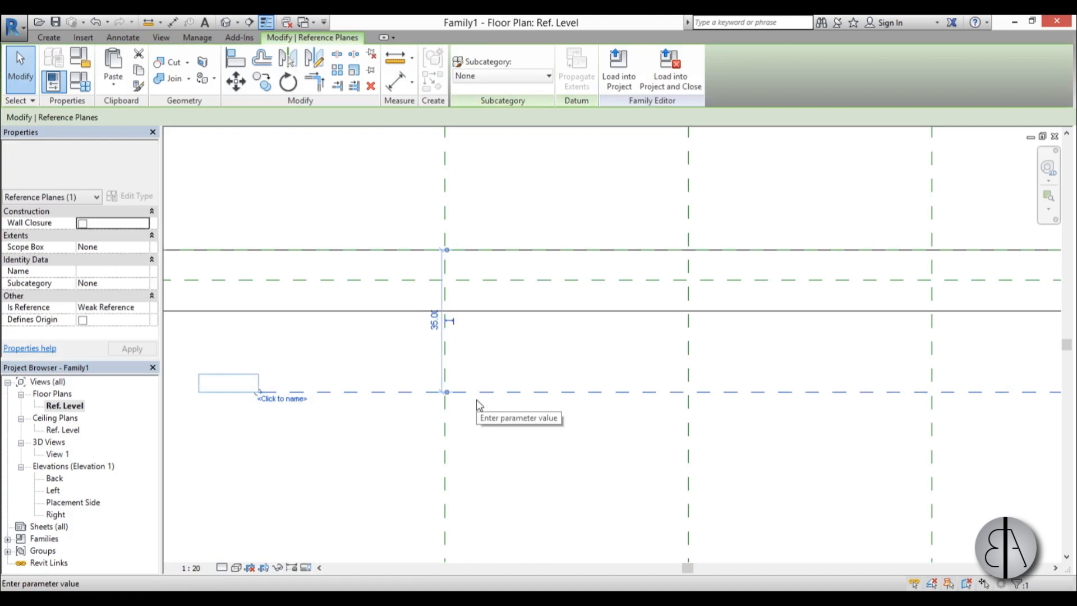
type("back wal")
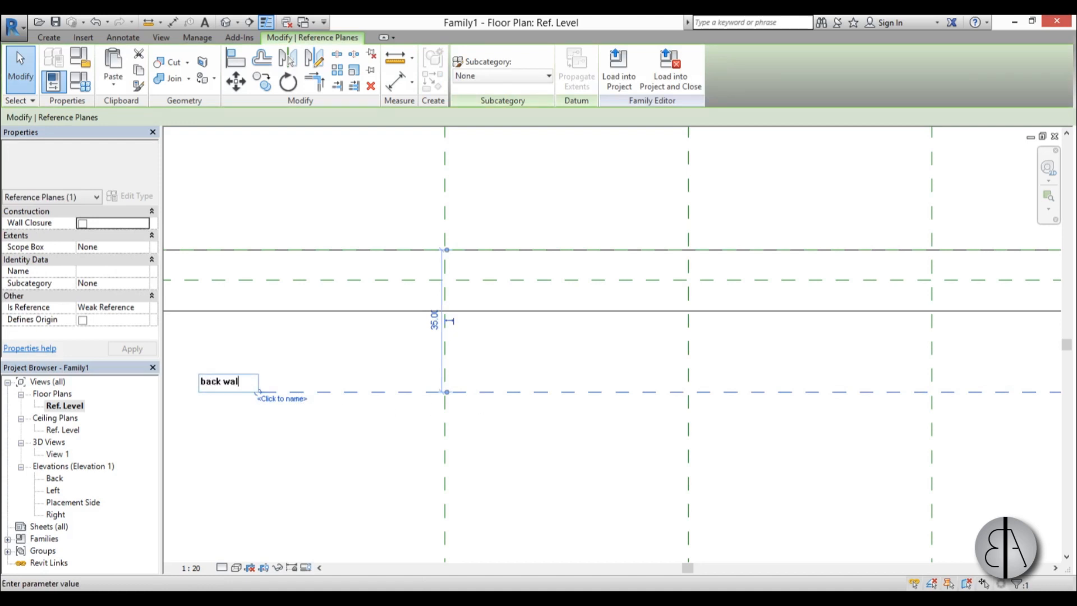
key("Return")
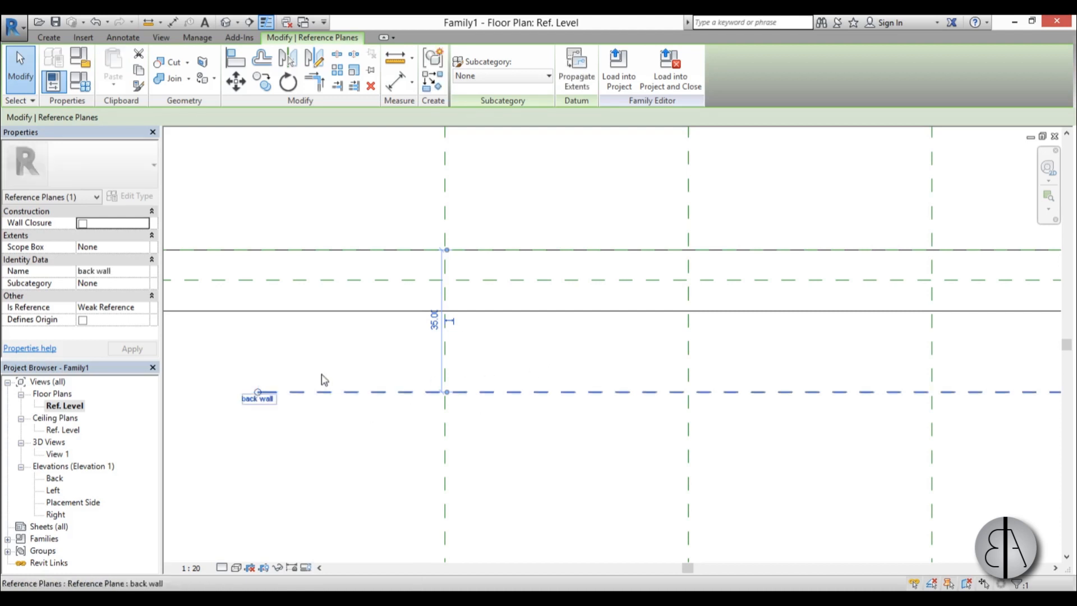
In the Placement Side elevation, create a void extrusion from a 120 × 50 cm rectangle snapped to the four reference planes around the opening.
scroll(309, 418, "down", 5)
middle_click_drag(453, 430, 457, 421)
double_click(69, 503)
scroll(404, 385, "down", 3)
scroll(497, 357, "up", 3)
left_click(49, 38)
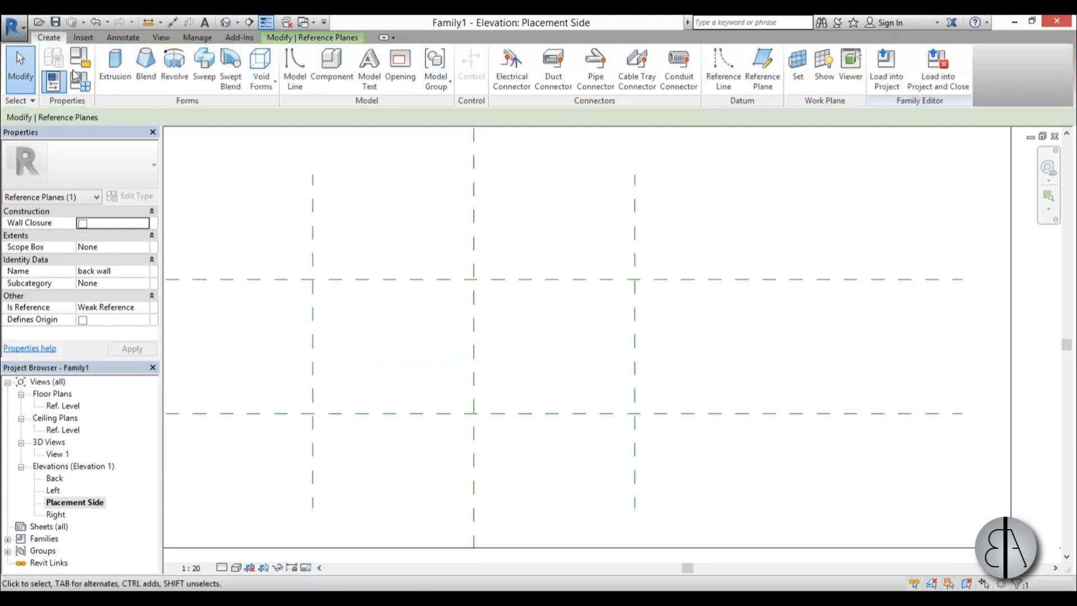
left_click(260, 70)
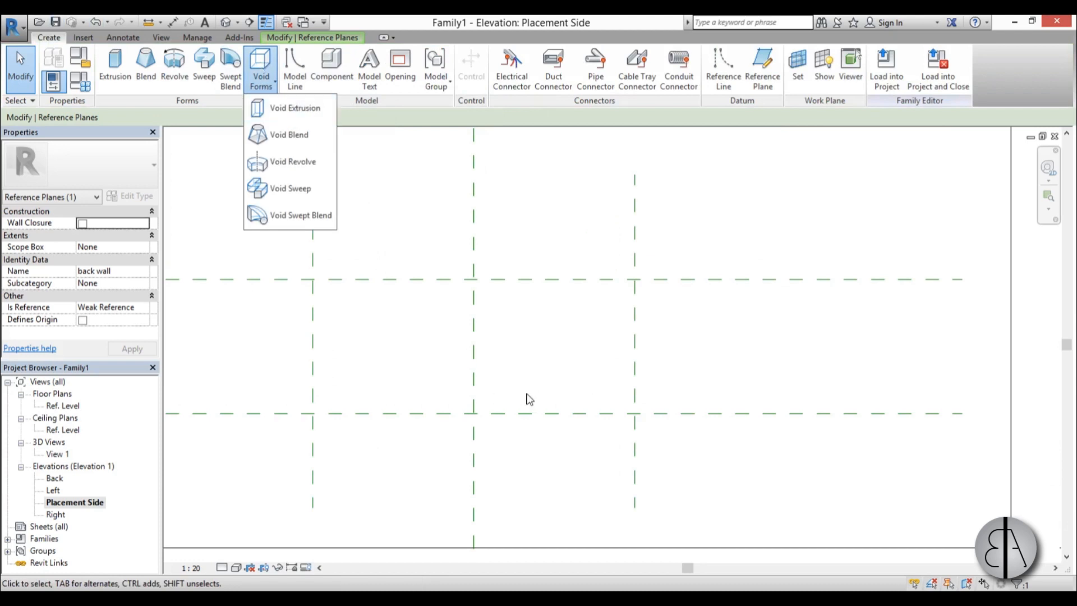
left_click(286, 108)
left_click(508, 56)
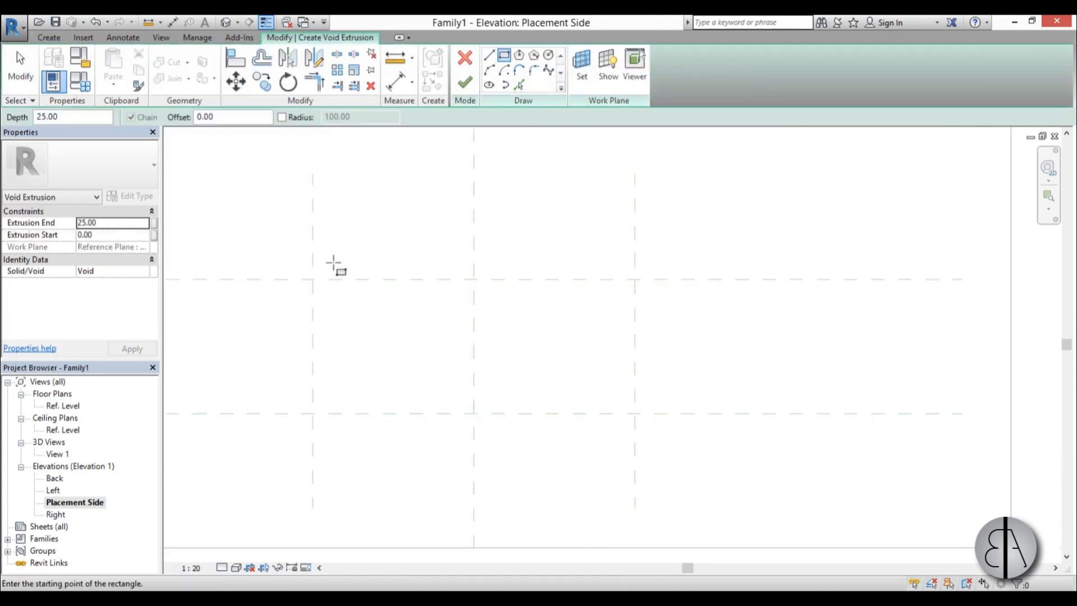
left_click(312, 279)
left_click(634, 413)
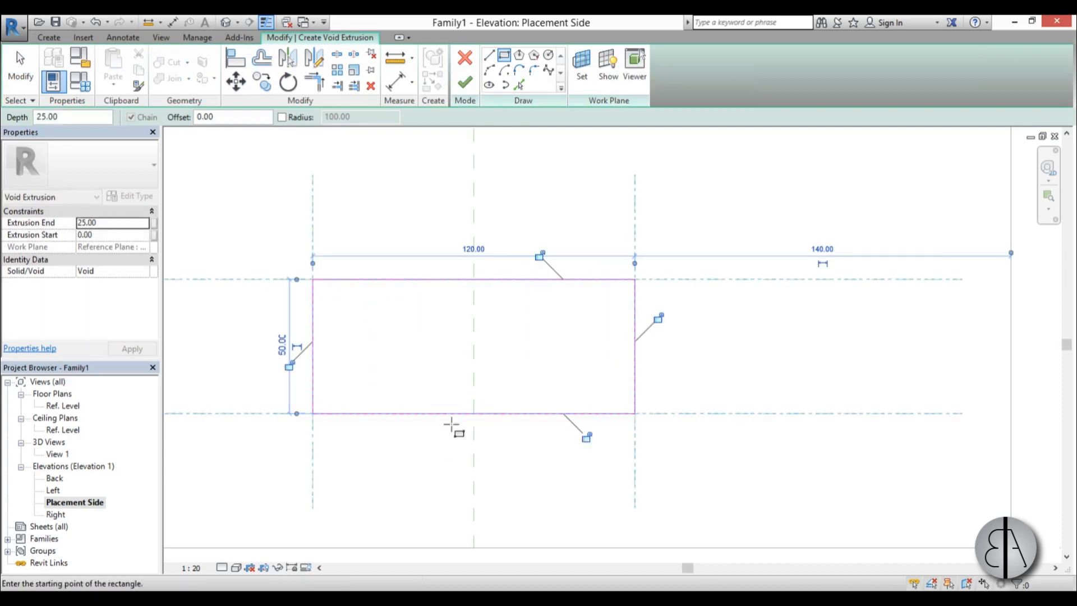
left_click(465, 85)
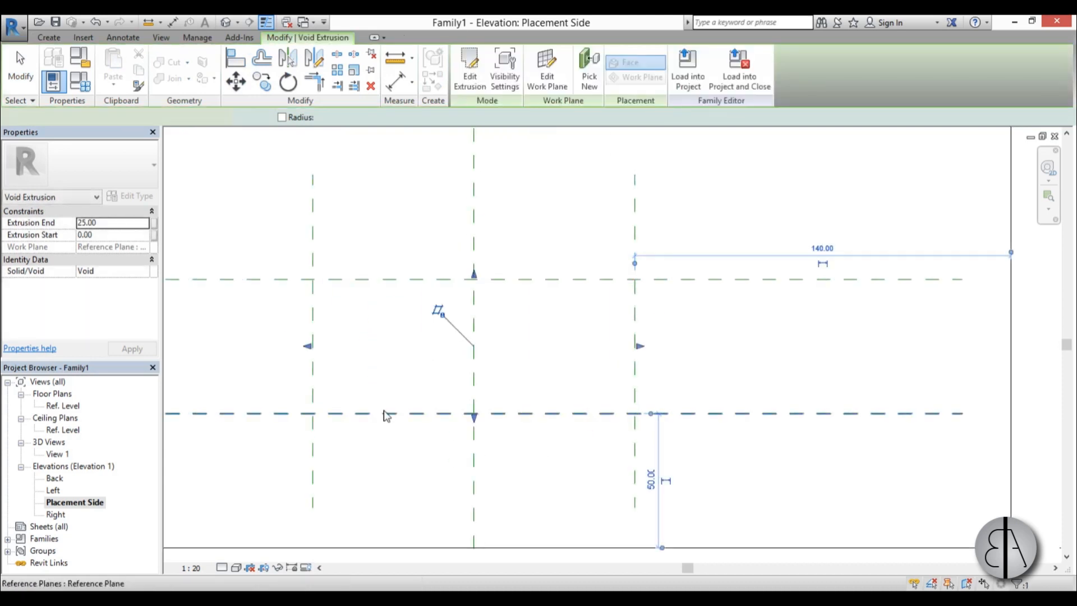
In the Ref. Level floor plan, stretch the void extrusion to both wall faces and lock its ends to them.
double_click(63, 406)
scroll(476, 359, "up", 3)
scroll(470, 406, "down", 4)
left_click_drag(571, 317, 569, 291)
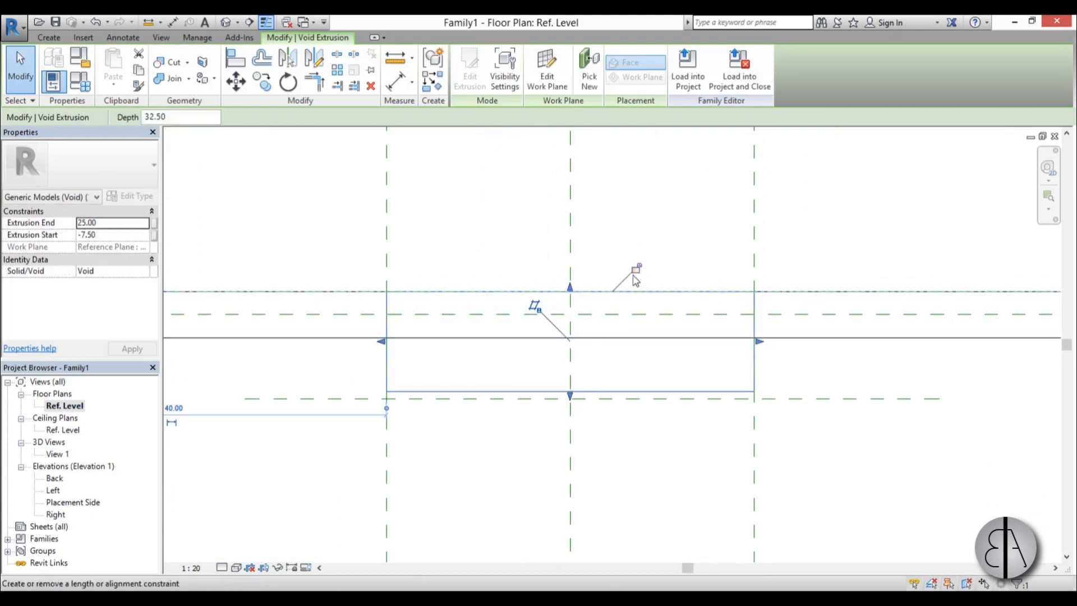
left_click_drag(570, 396, 569, 338)
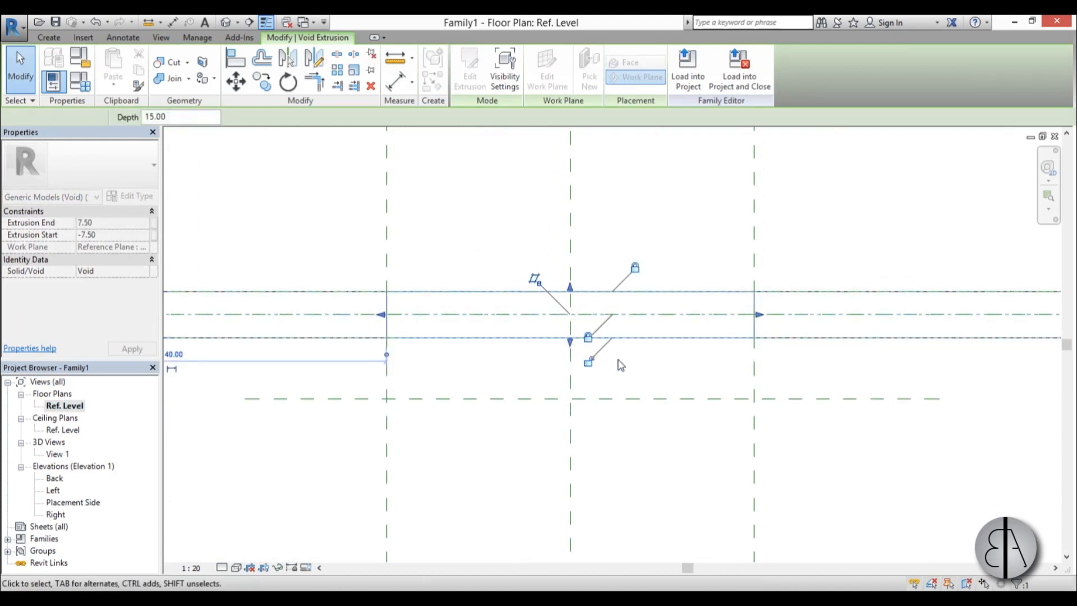
left_click(588, 362)
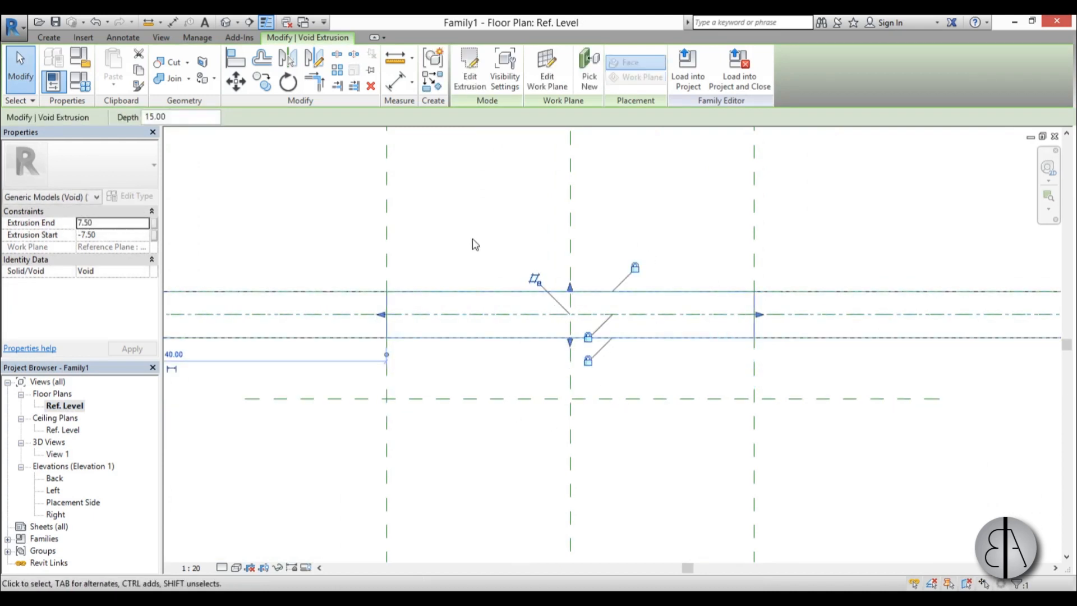
left_click(466, 282)
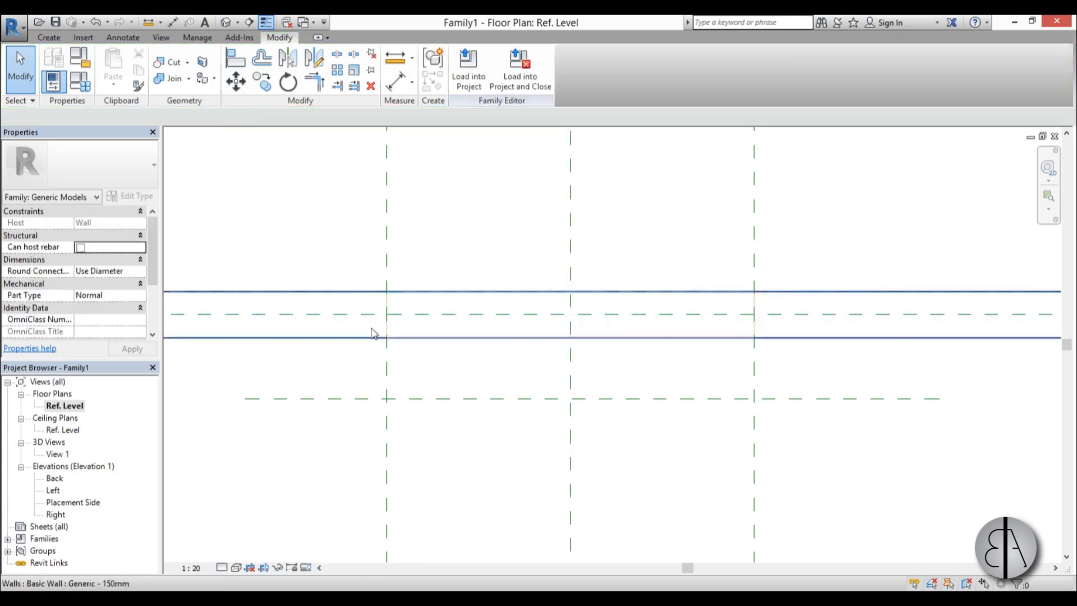
In 3D View 1, cut the wall with the void extrusion to form the fireplace opening and inspect it.
double_click(57, 457)
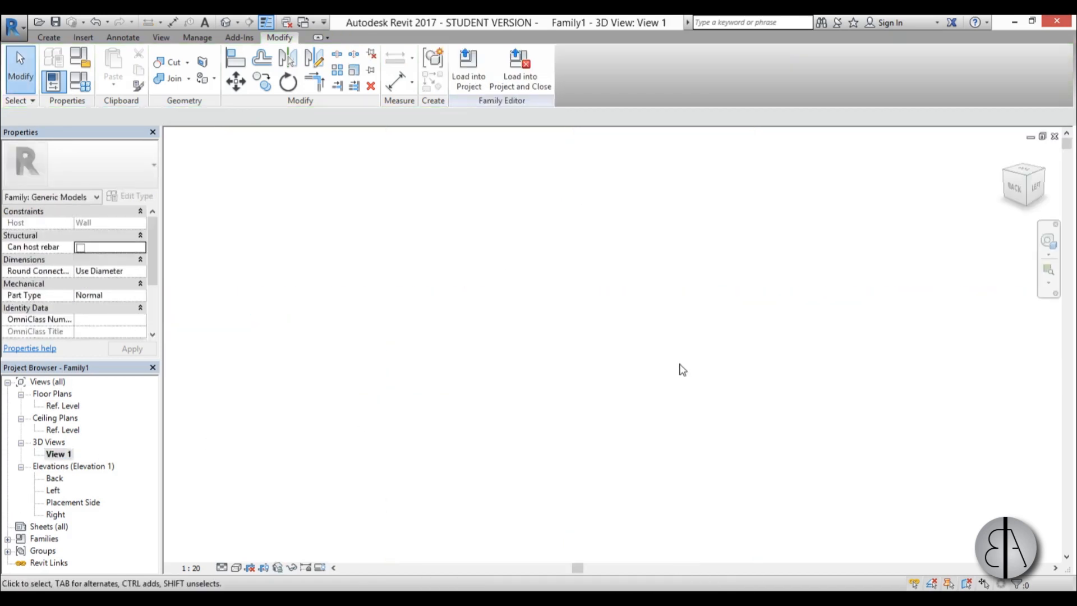
key("z")
key("a")
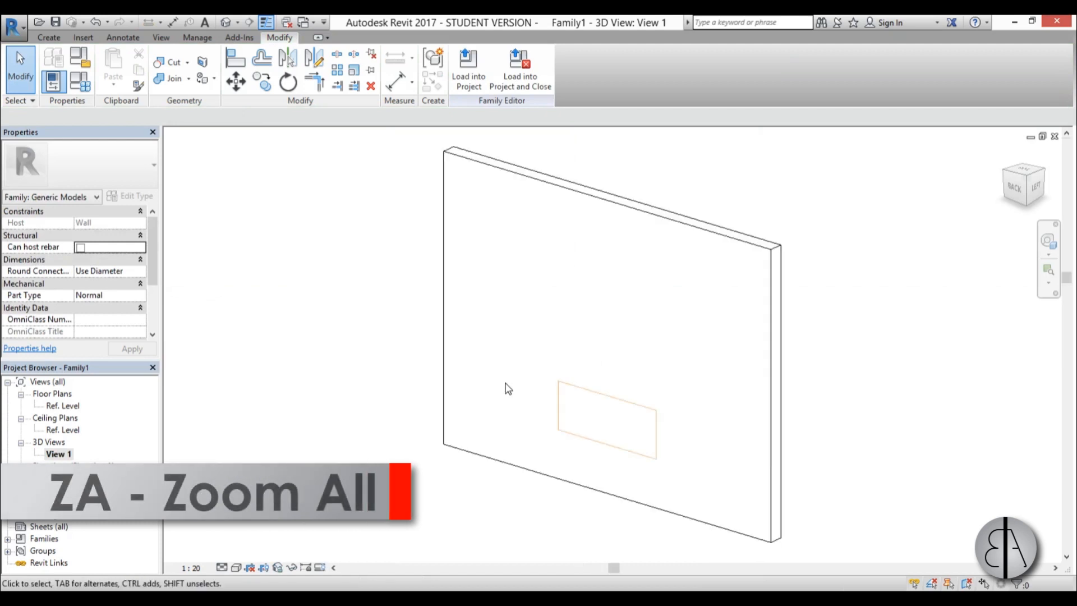
scroll(561, 429, "up", 5)
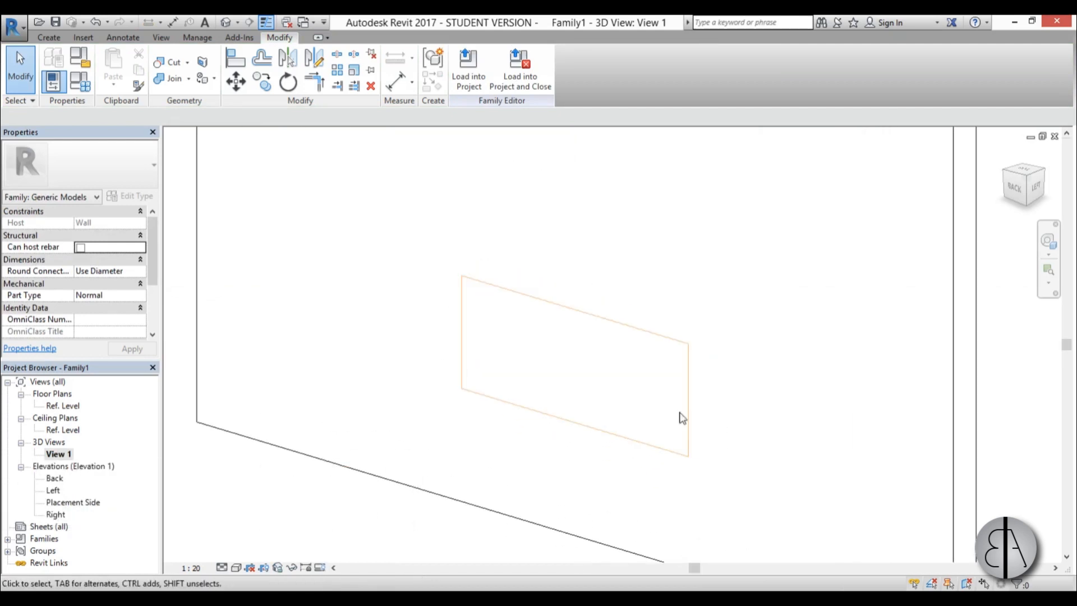
left_click(167, 62)
left_click(195, 206)
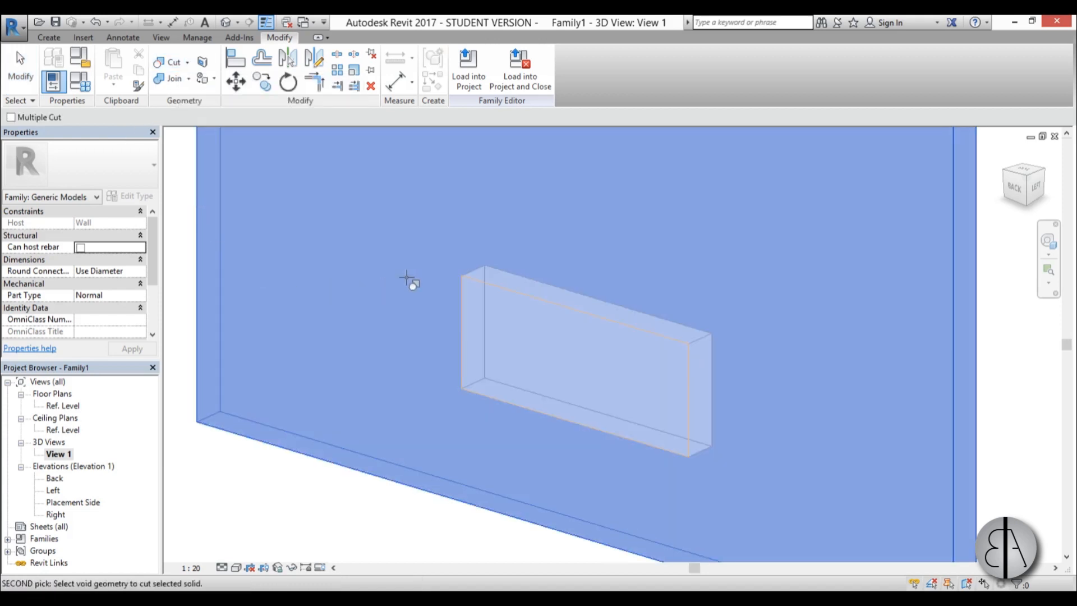
left_click(472, 277)
scroll(521, 365, "down", 3)
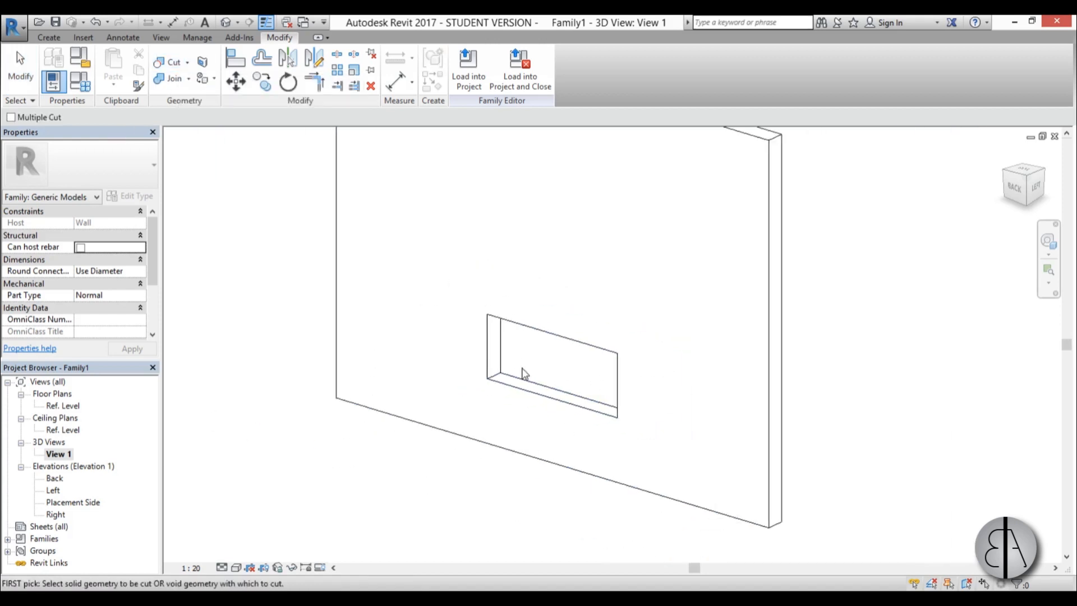
key("Escape")
scroll(633, 373, "up", 5)
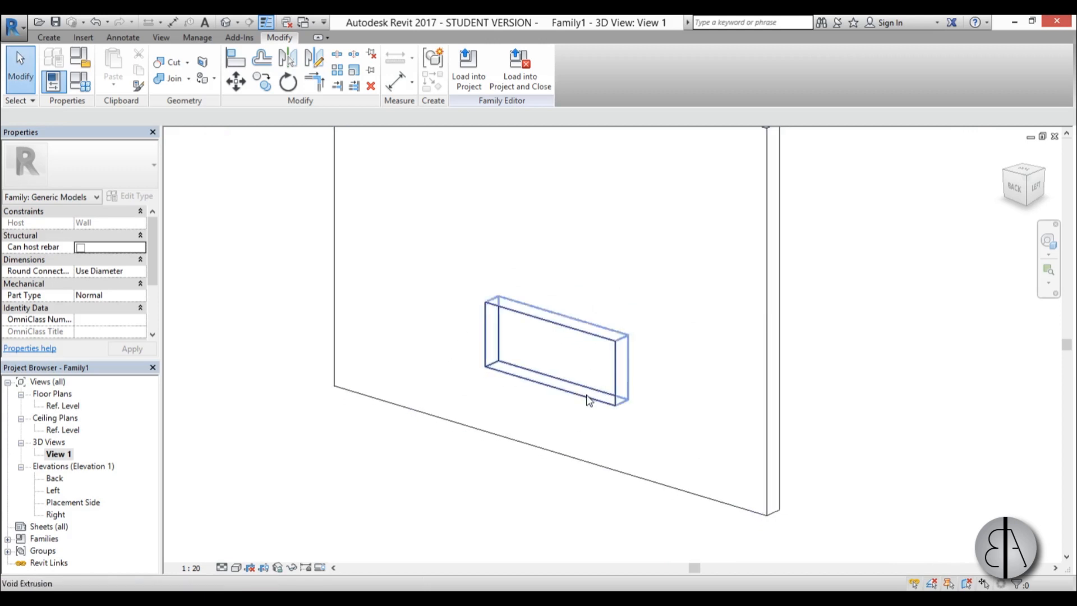
middle_click_drag(442, 419, 447, 422)
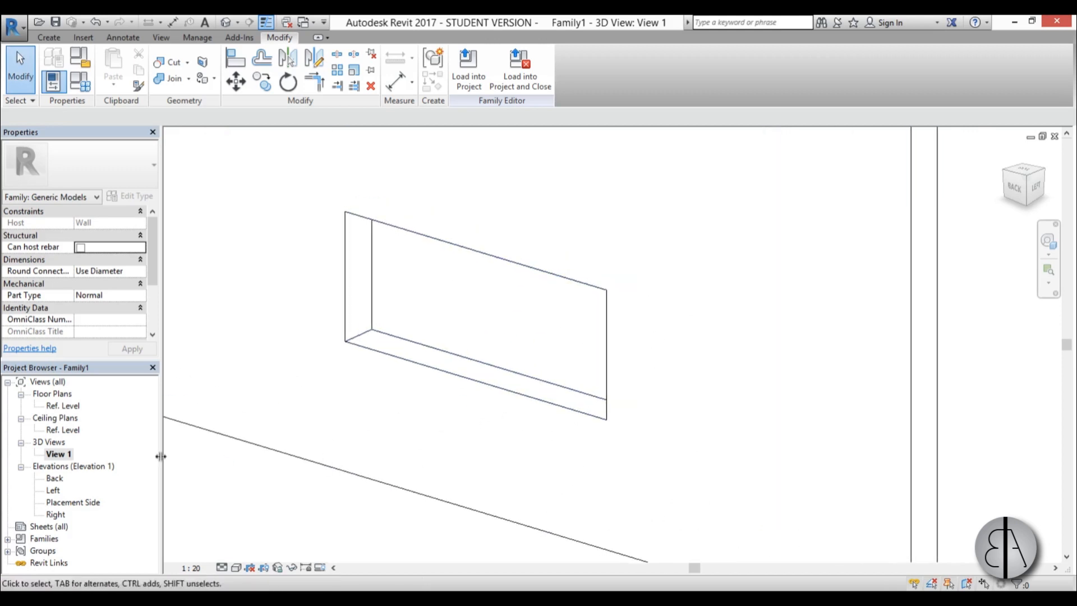
In the Placement Side elevation, create a frame extrusion from a rectangle along the opening edges and a second one offset 2 cm inward.
double_click(64, 502)
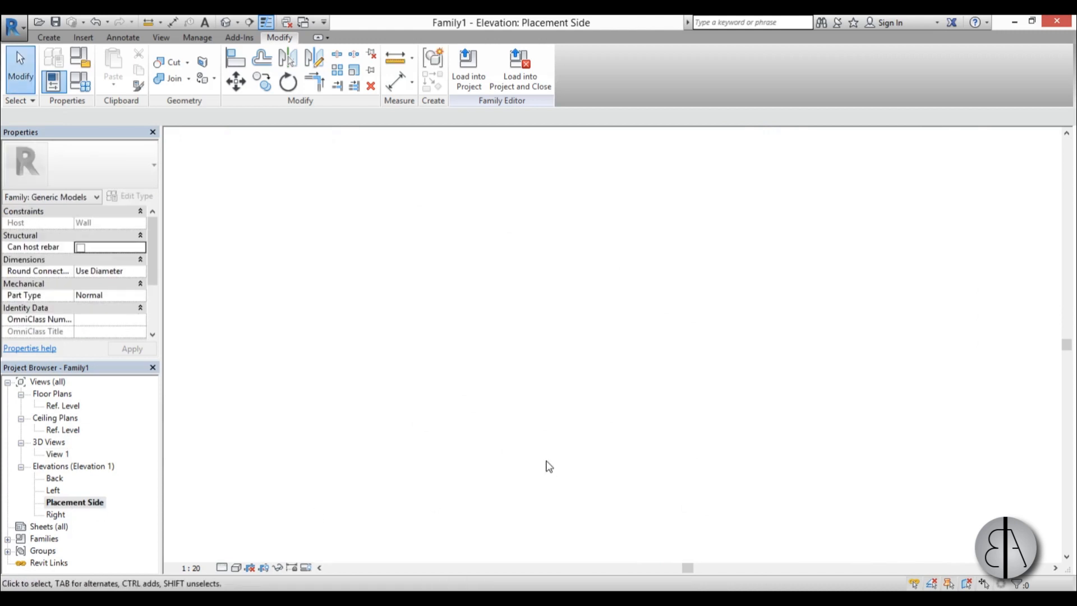
left_click(50, 38)
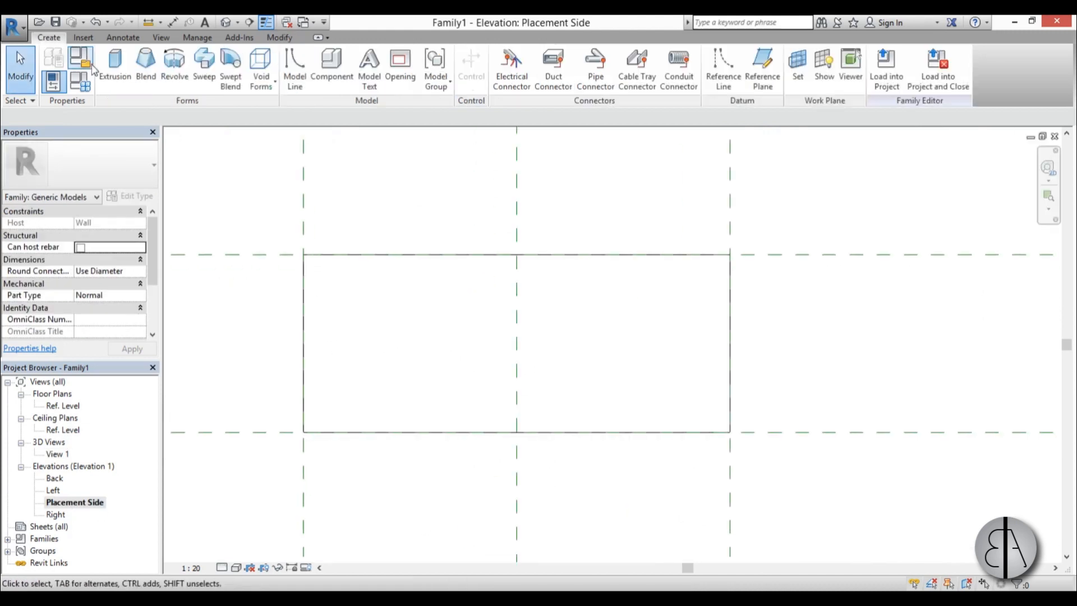
left_click(107, 61)
left_click(504, 56)
left_click(304, 254)
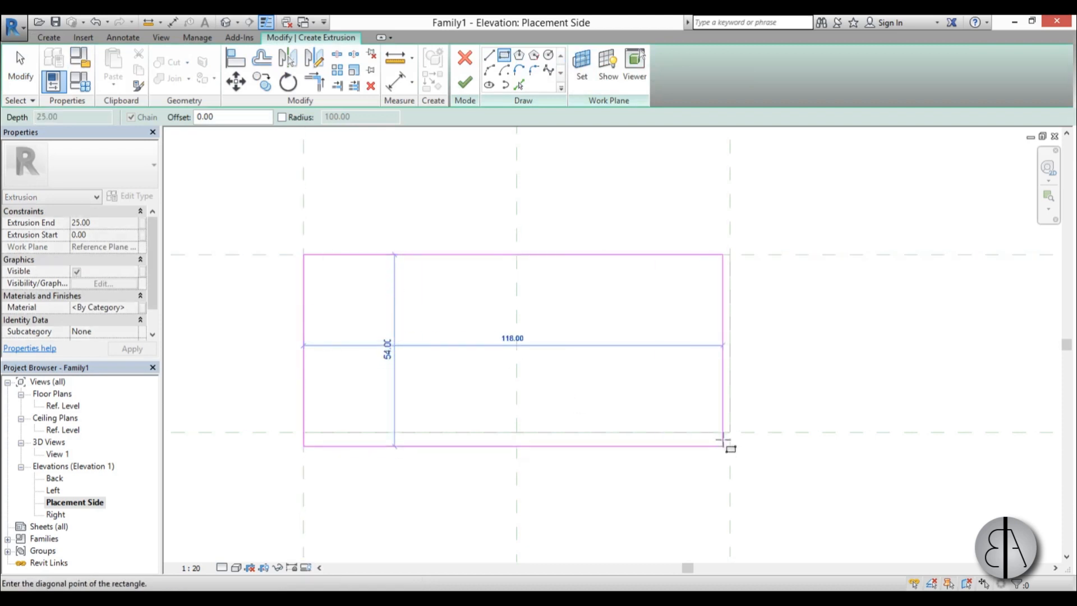
left_click(730, 432)
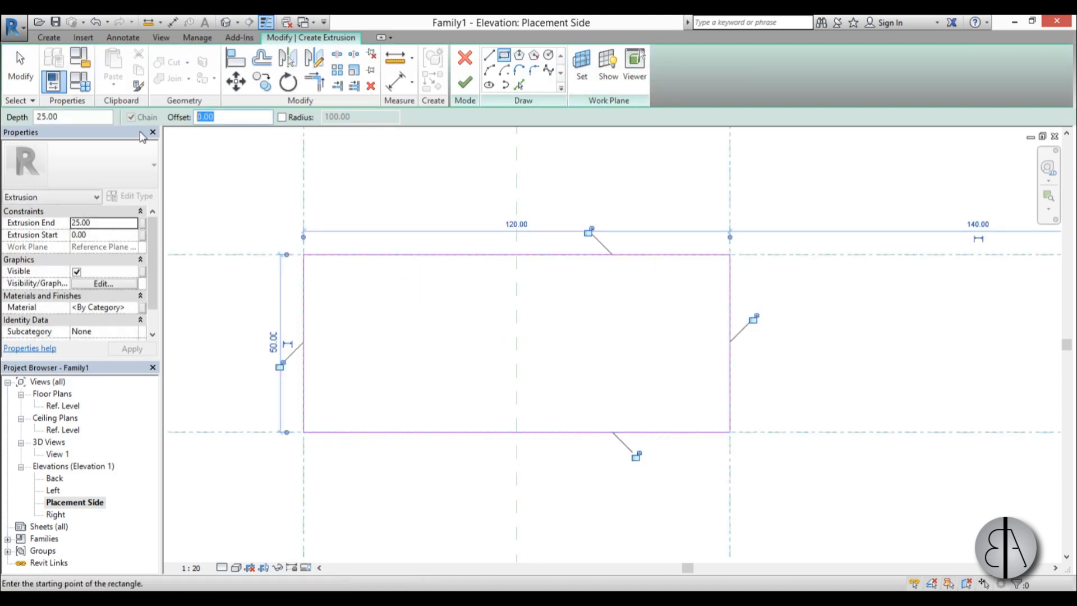
left_click(304, 254)
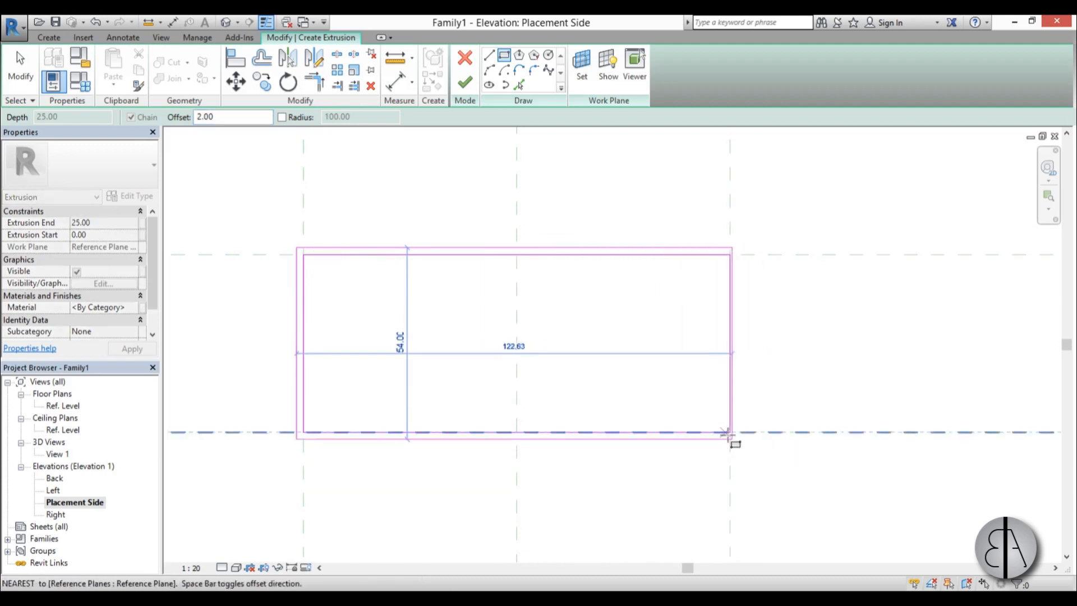
key("space")
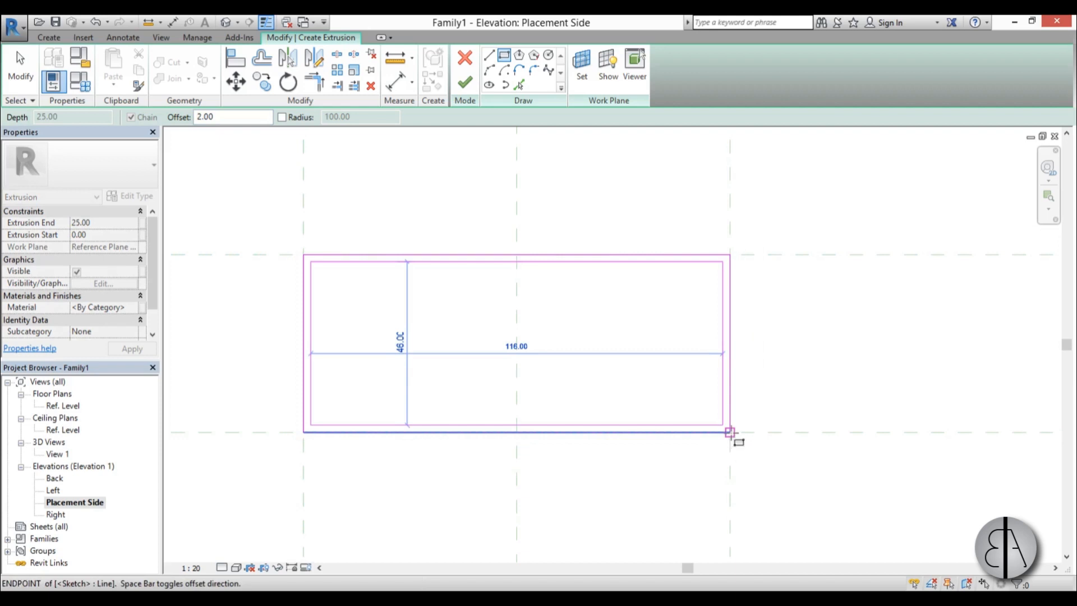
left_click(729, 432)
left_click(466, 90)
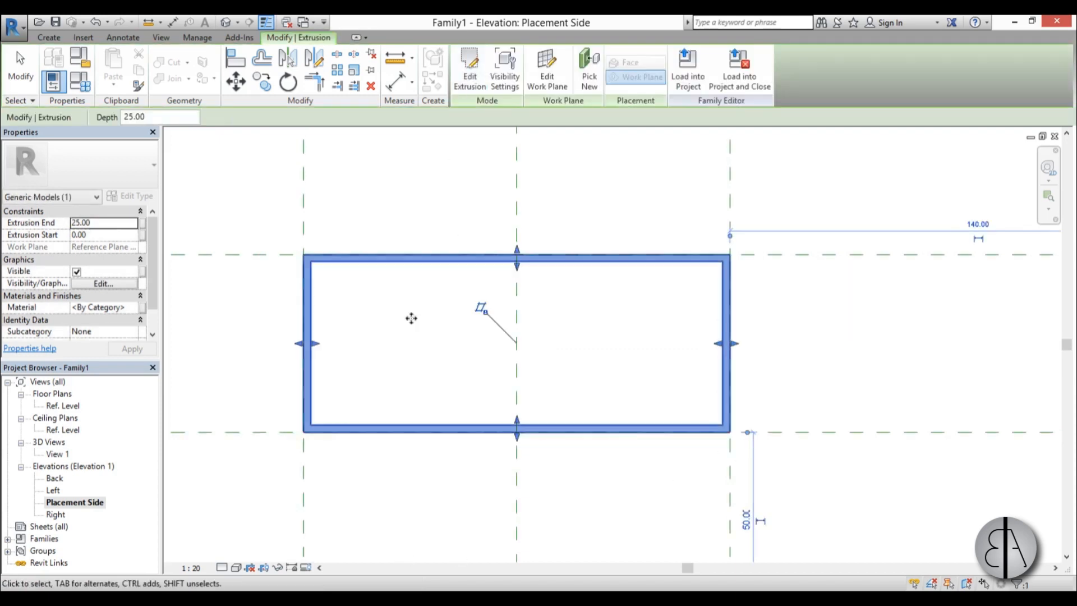
In the Ref. Level floor plan, stretch the frame extrusion from the wall's placement-side face to the back wall reference plane.
double_click(63, 405)
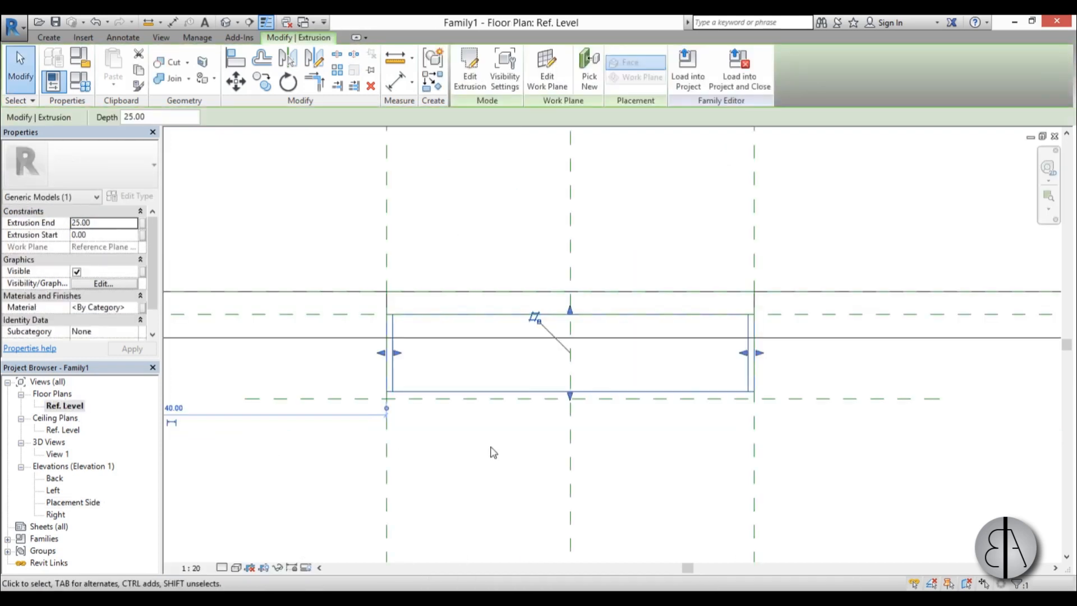
left_click_drag(571, 311, 570, 285)
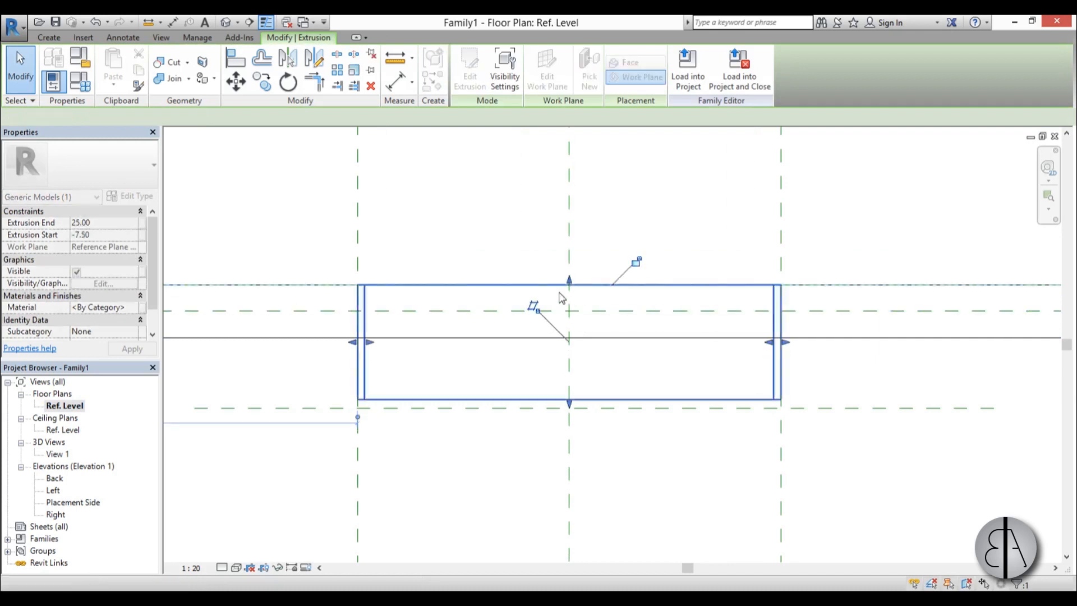
left_click_drag(569, 404, 570, 411)
scroll(577, 432, "up", 1)
scroll(488, 457, "down", 2)
scroll(488, 472, "down", 1)
middle_click_drag(488, 473, 584, 455)
scroll(584, 454, "up", 4)
left_click(513, 418)
middle_click_drag(509, 430, 439, 516)
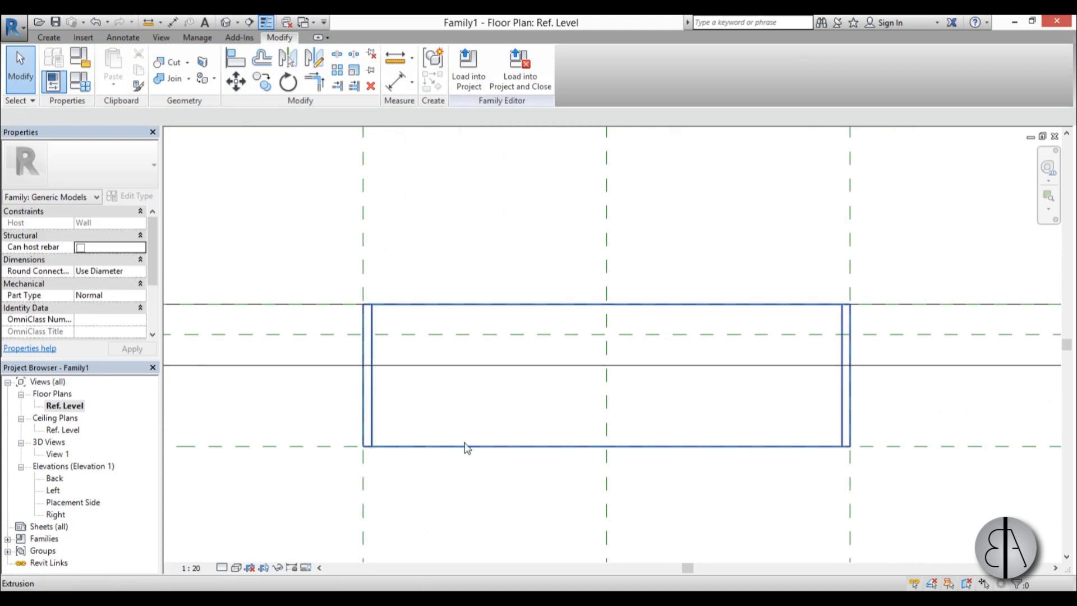
Start a new extrusion in the Placement Side elevation with its work plane set to Reference Plane : back wall.
double_click(73, 502)
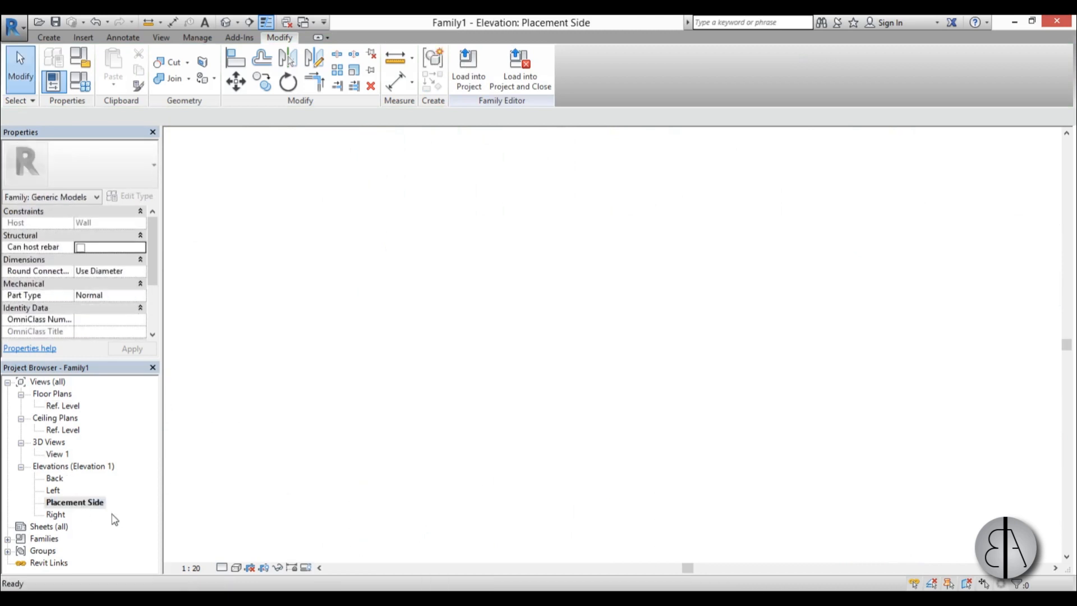
left_click(64, 38)
left_click(115, 77)
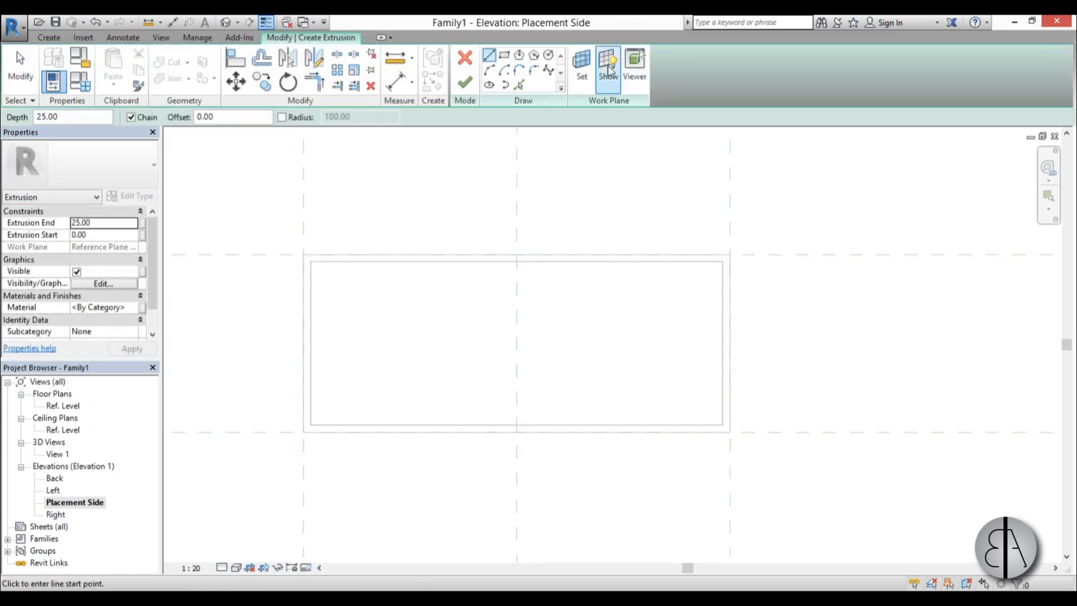
left_click(581, 78)
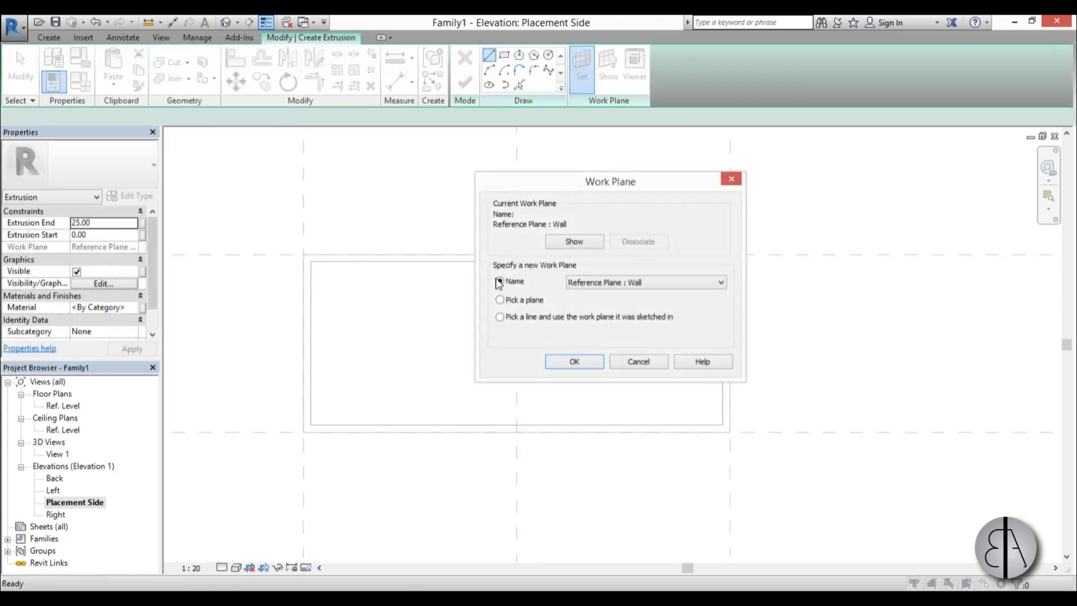
left_click(627, 285)
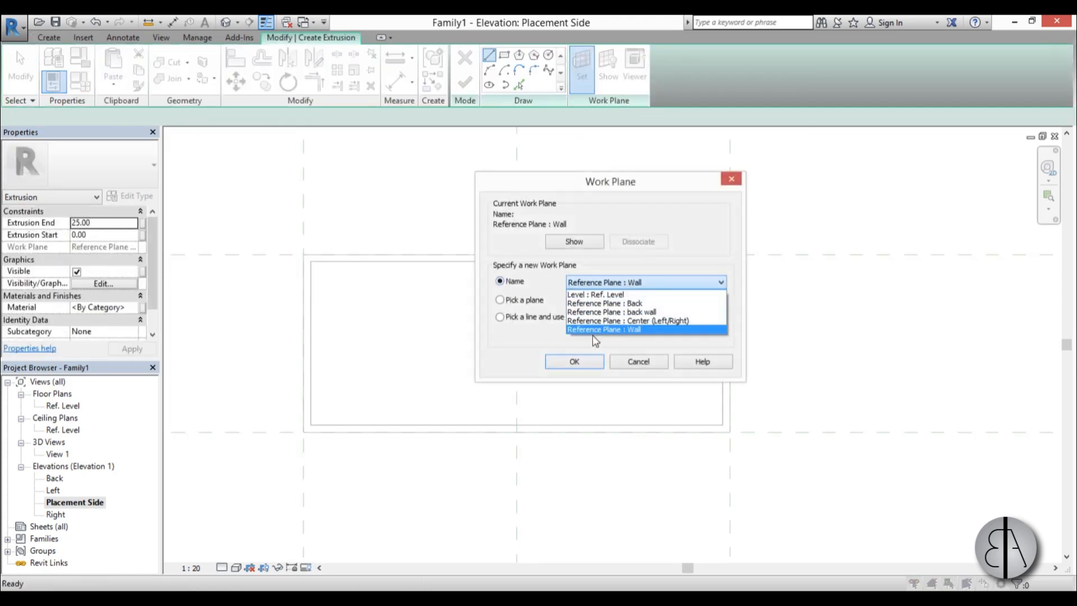
left_click(599, 312)
left_click(574, 361)
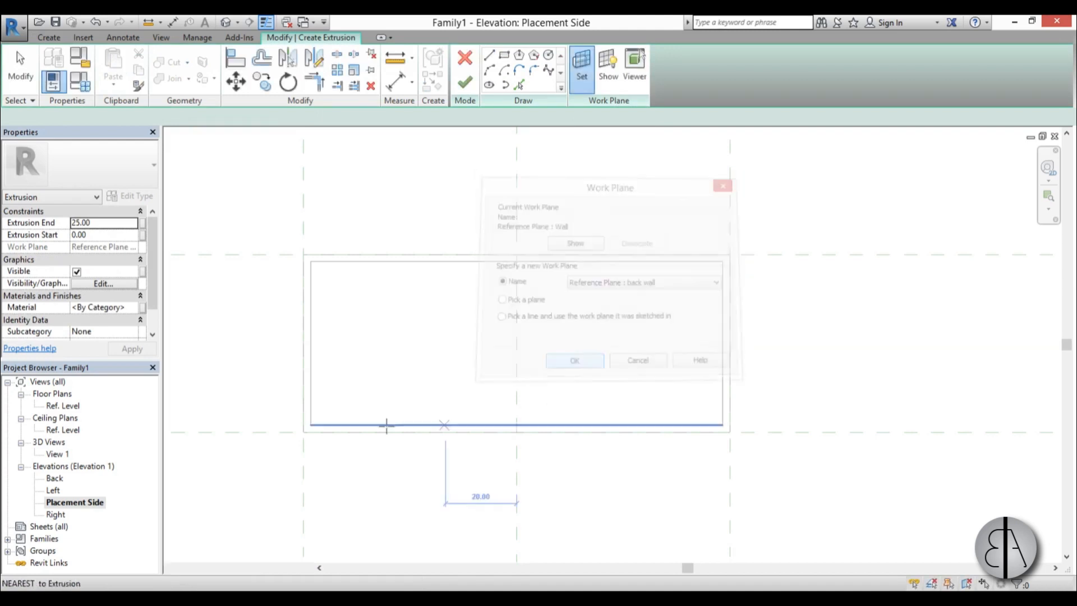
Sketch a rectangle along the frame's inner edges, set the extrusion end to 2 cm and finish the back panel.
left_click(505, 55)
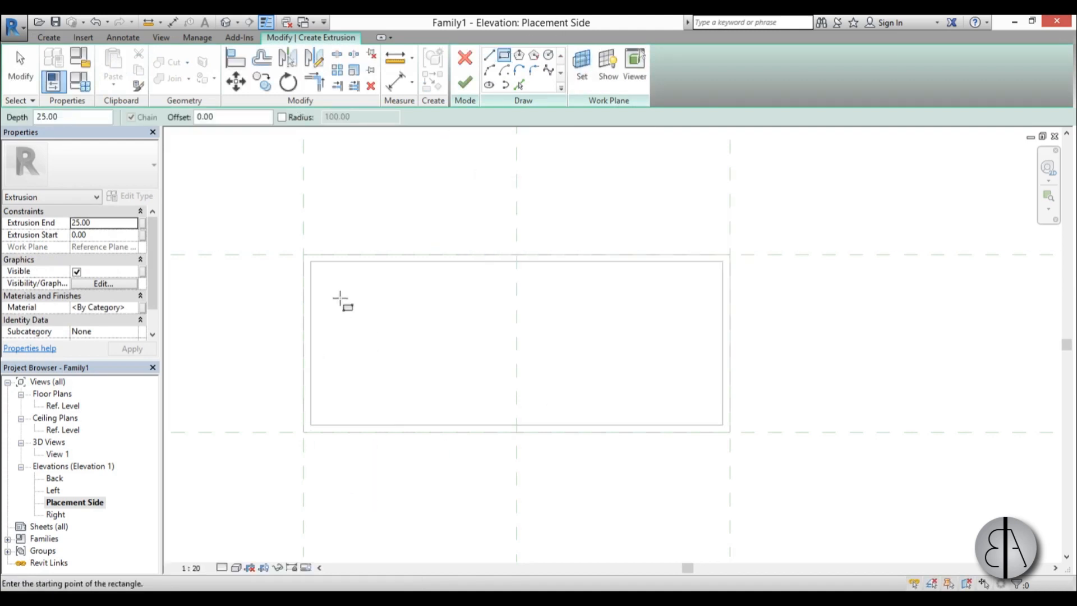
left_click(311, 261)
left_click(718, 424)
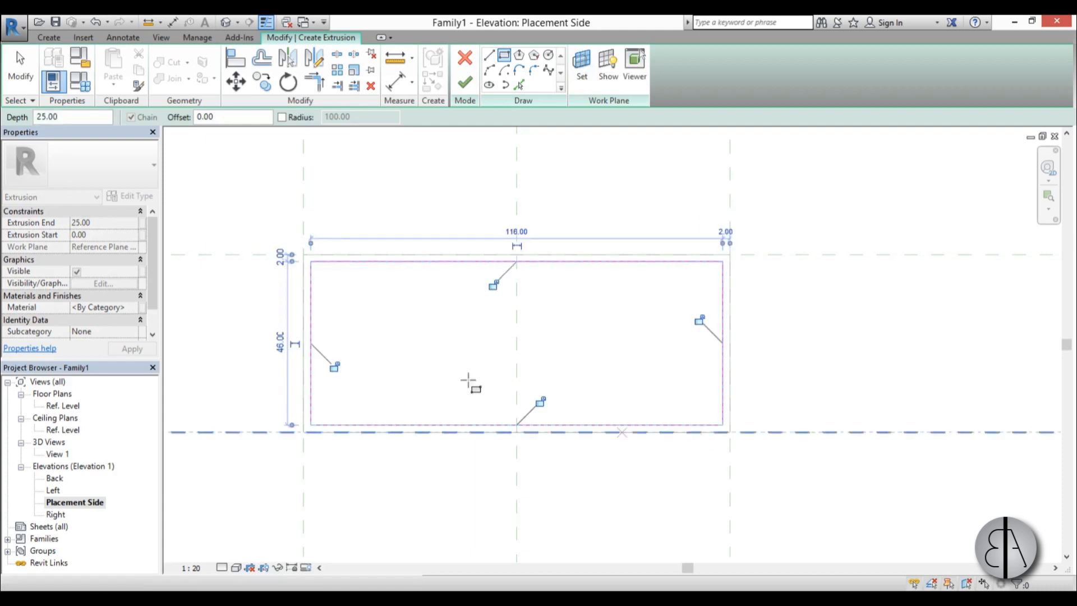
left_click(131, 225)
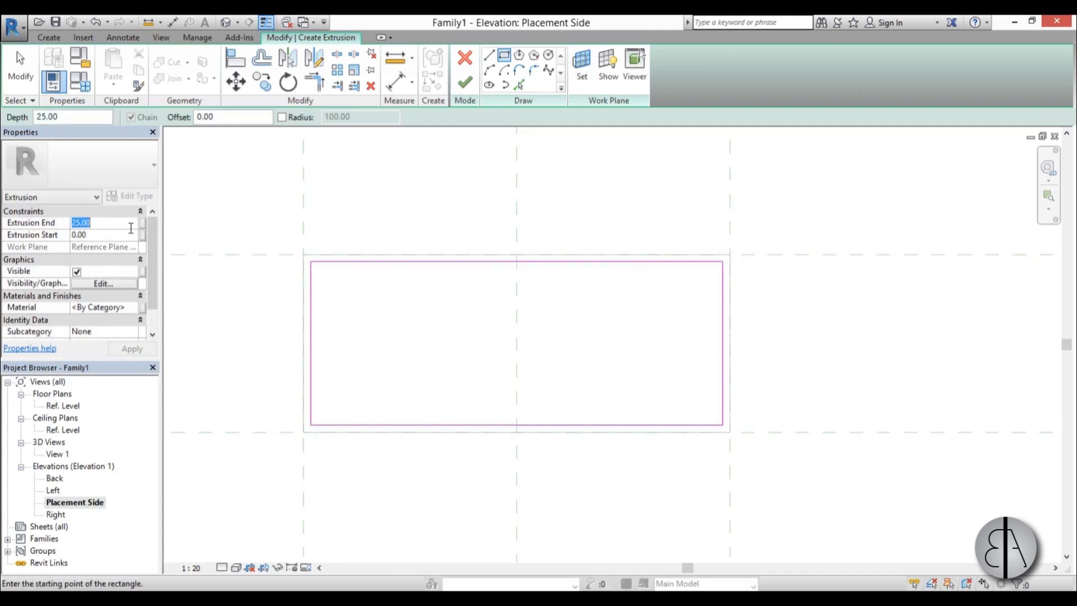
left_click(464, 83)
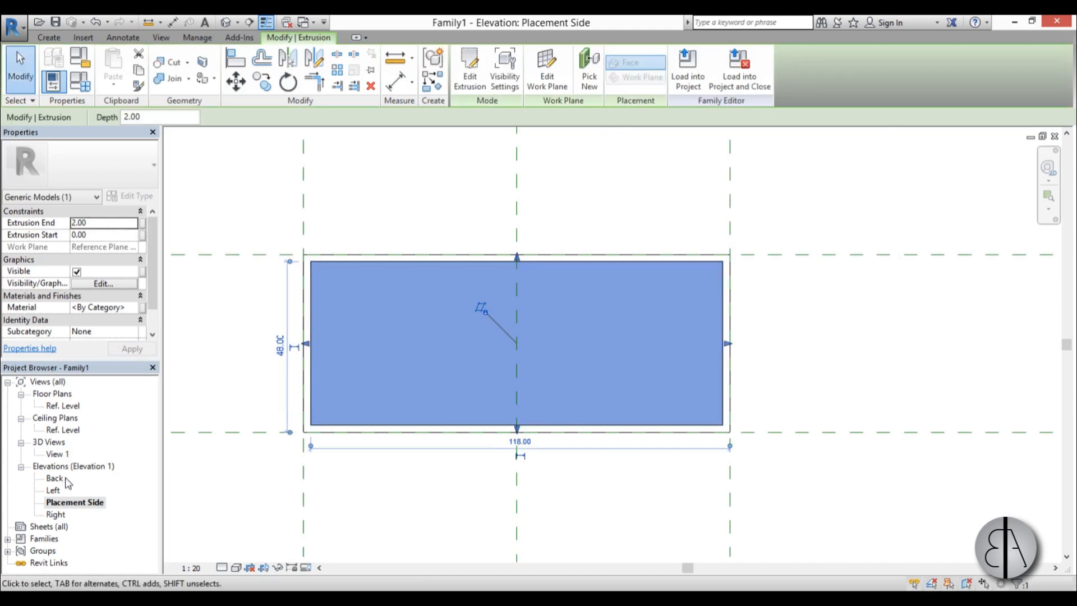
In 3D View 1, join the geometry of the frame extrusion and the back panel.
double_click(59, 455)
scroll(565, 385, "down", 2)
middle_click_drag(565, 386, 367, 383, "shift")
scroll(529, 319, "up", 3)
left_click(737, 393)
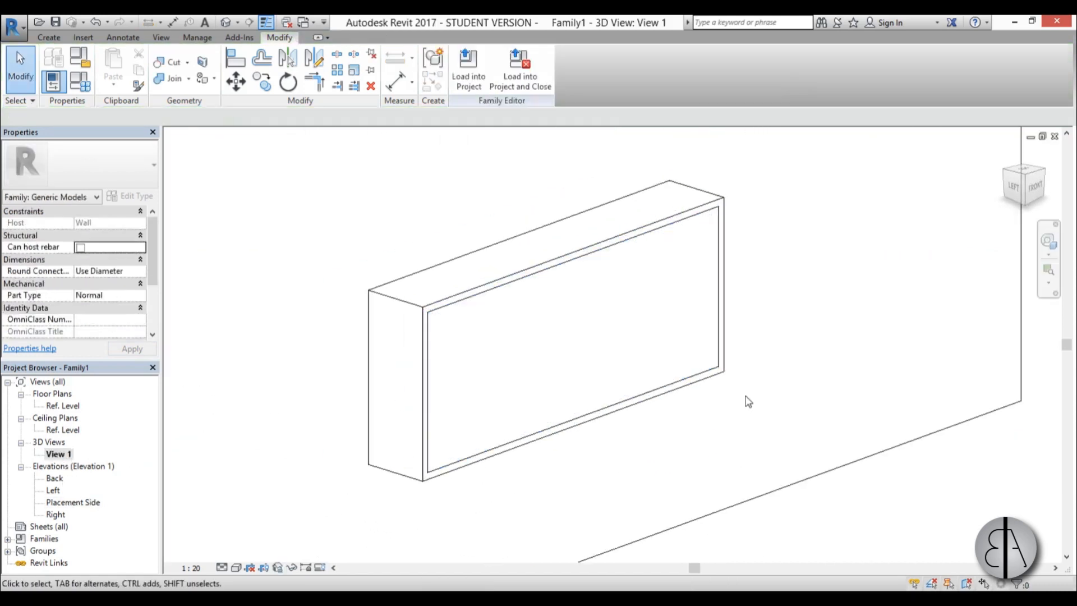
left_click(173, 78)
left_click(452, 294)
key("Escape")
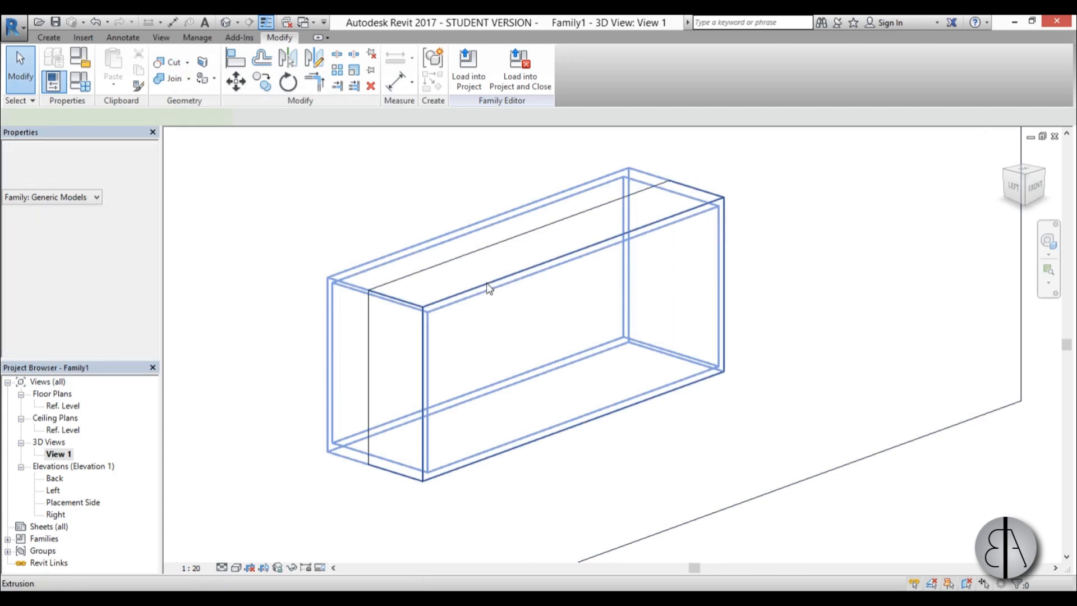
Assign the Autodesk Plaster material to both the frame and the back panel, searching the material library for "whi".
left_click(488, 288)
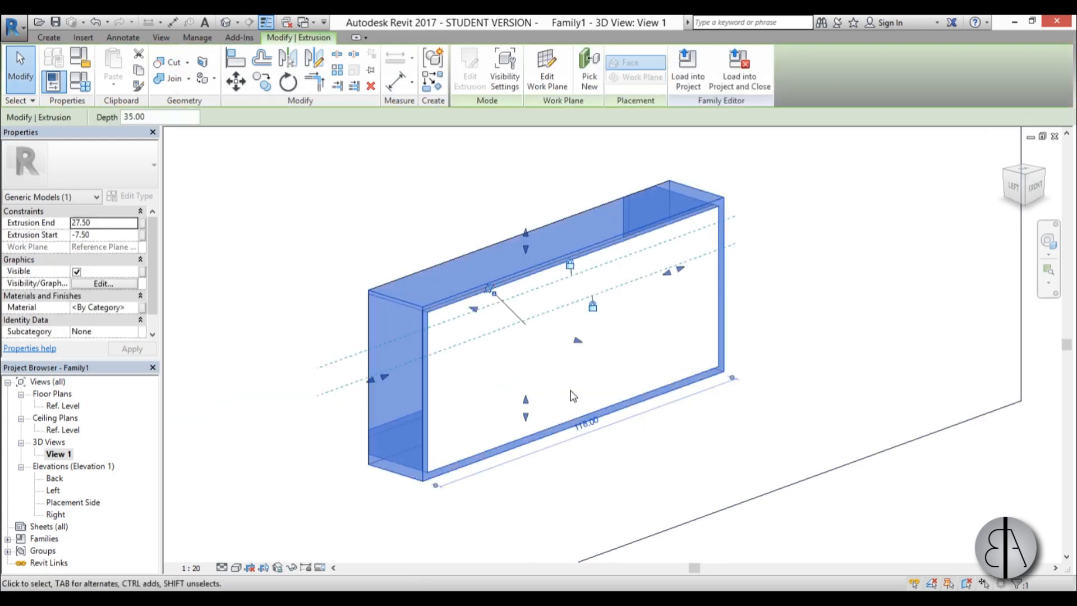
left_click(721, 250, "ctrl")
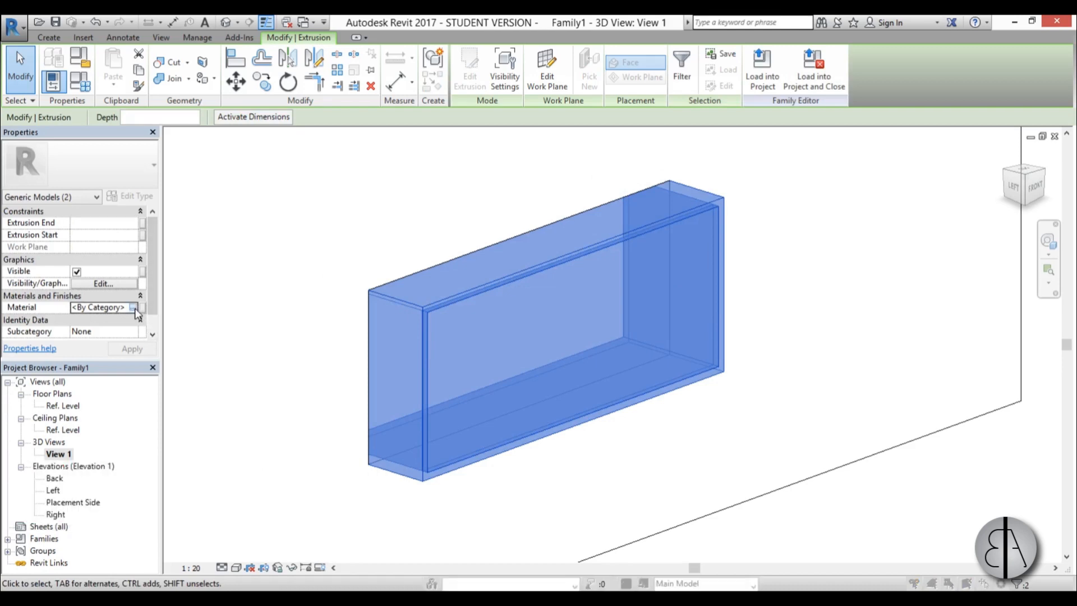
left_click(141, 308)
left_click(197, 54)
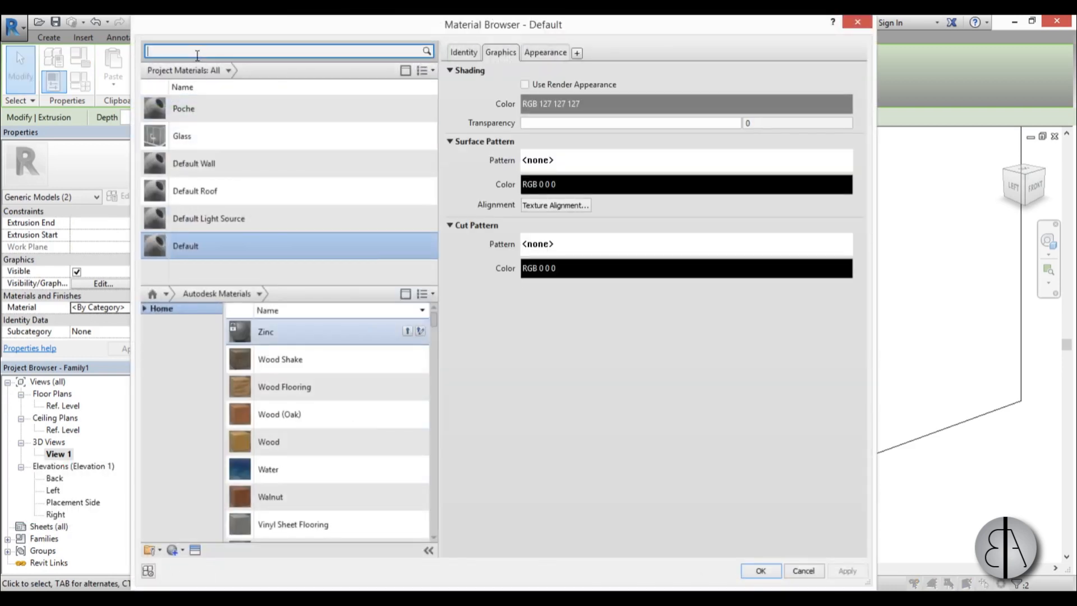
type("w")
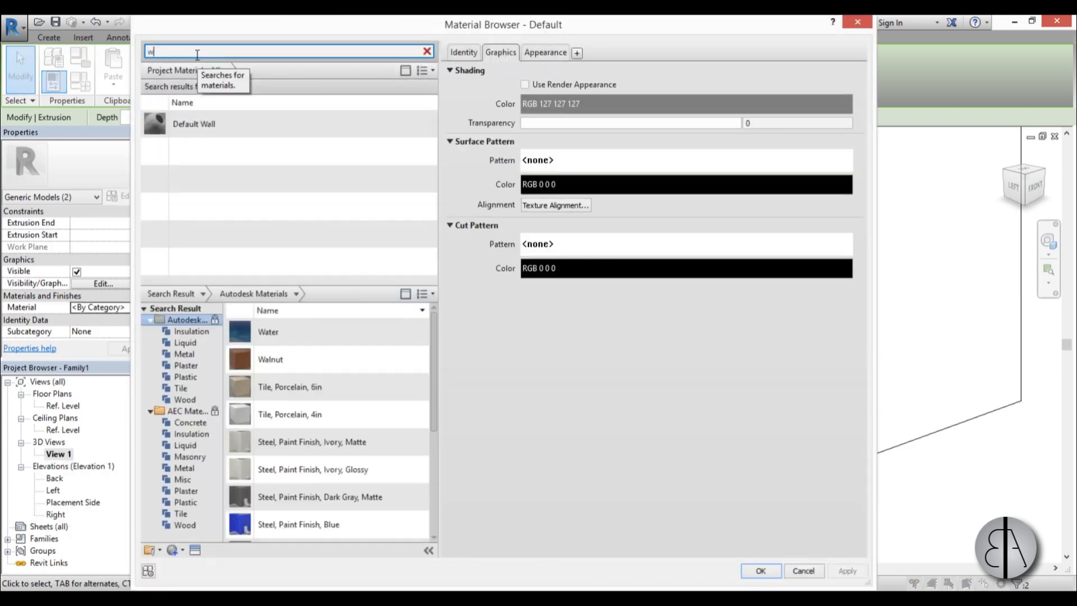
type("hi")
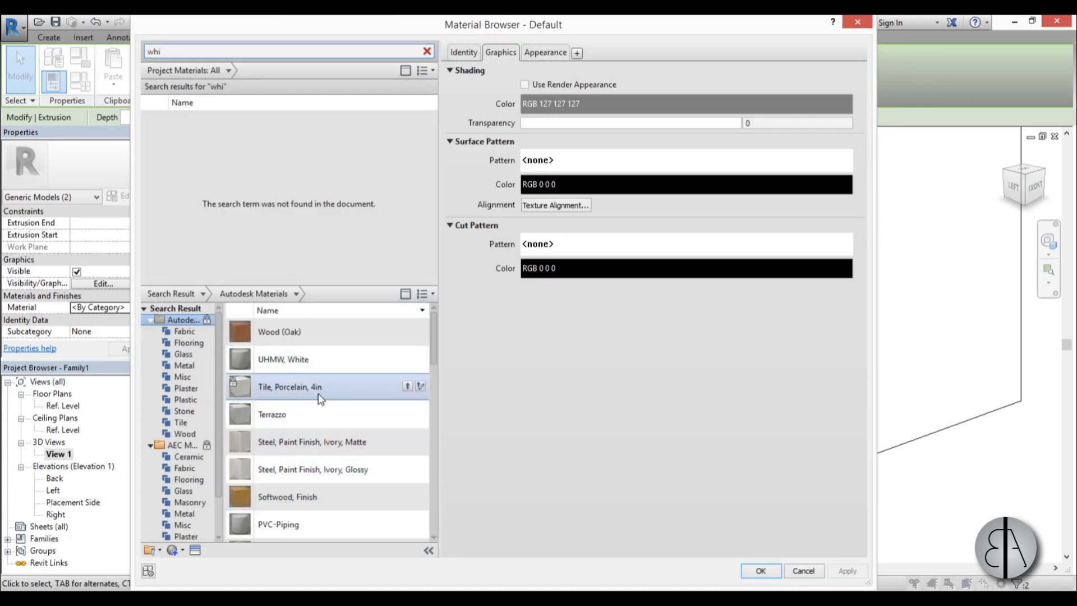
scroll(344, 418, "down", 10)
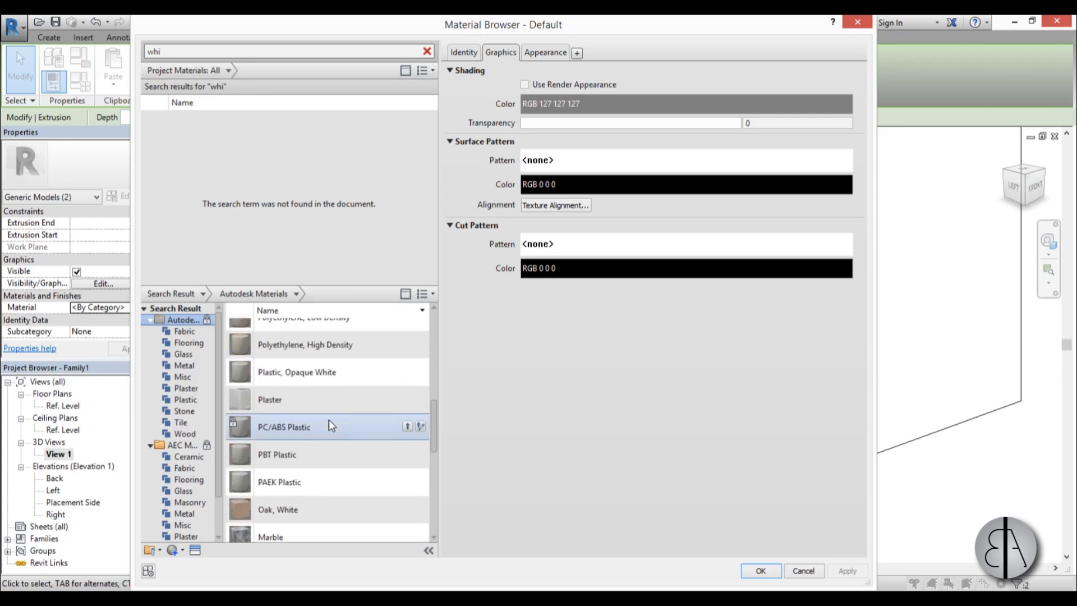
left_click(420, 399)
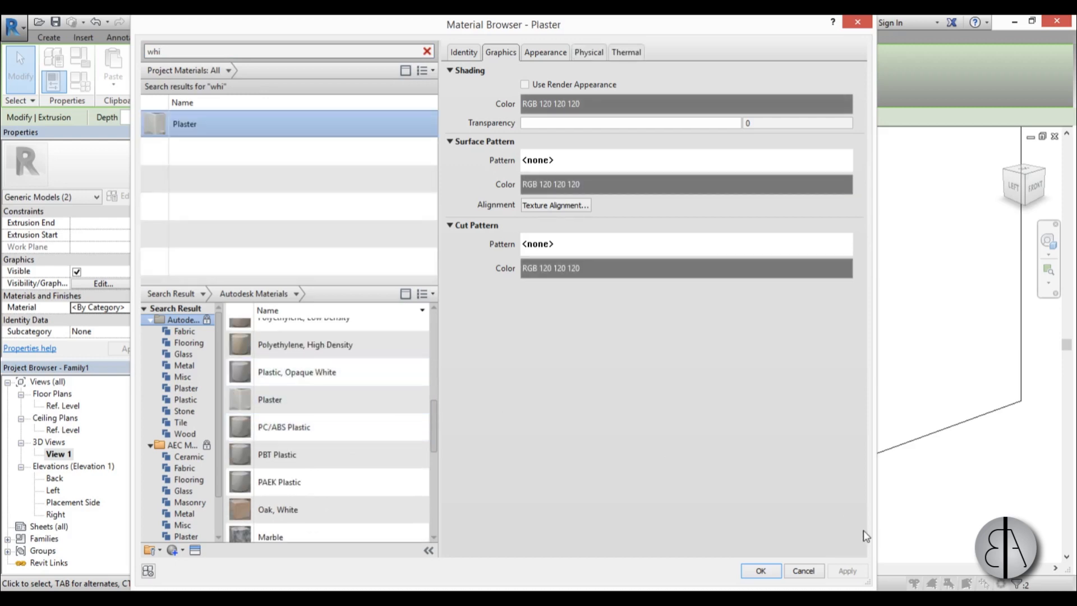
left_click(760, 571)
left_click(697, 449)
Start a void extrusion with its work plane picked on the inner bottom face of the frame.
scroll(503, 369, "down", 2)
middle_click_drag(446, 343, 683, 380, "shift")
scroll(554, 378, "up", 2)
middle_click_drag(549, 386, 535, 368)
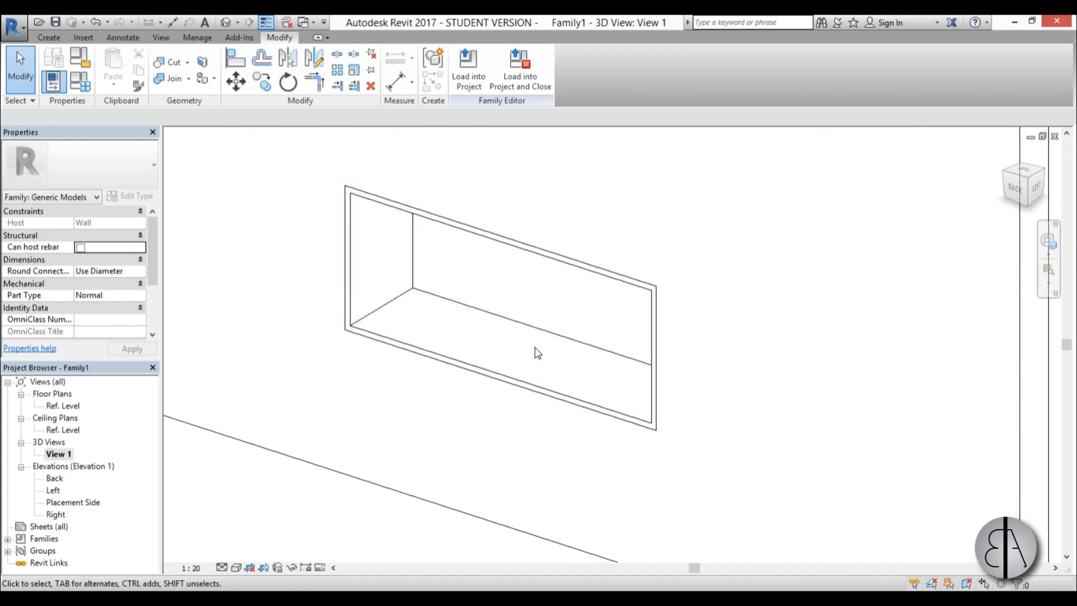
middle_click_drag(525, 350, 504, 338)
scroll(502, 331, "up", 2)
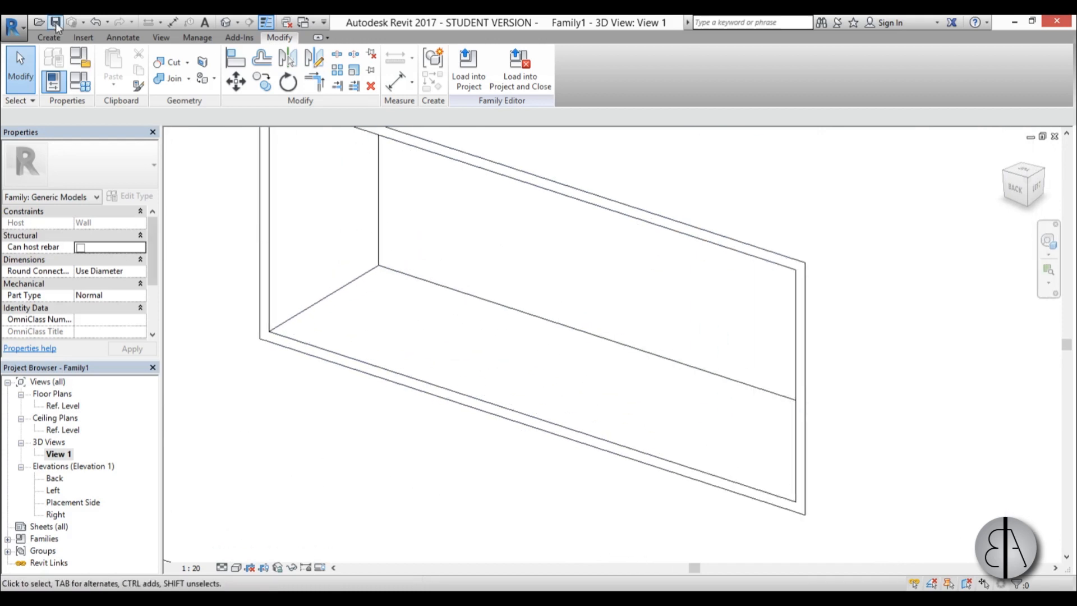
left_click(57, 41)
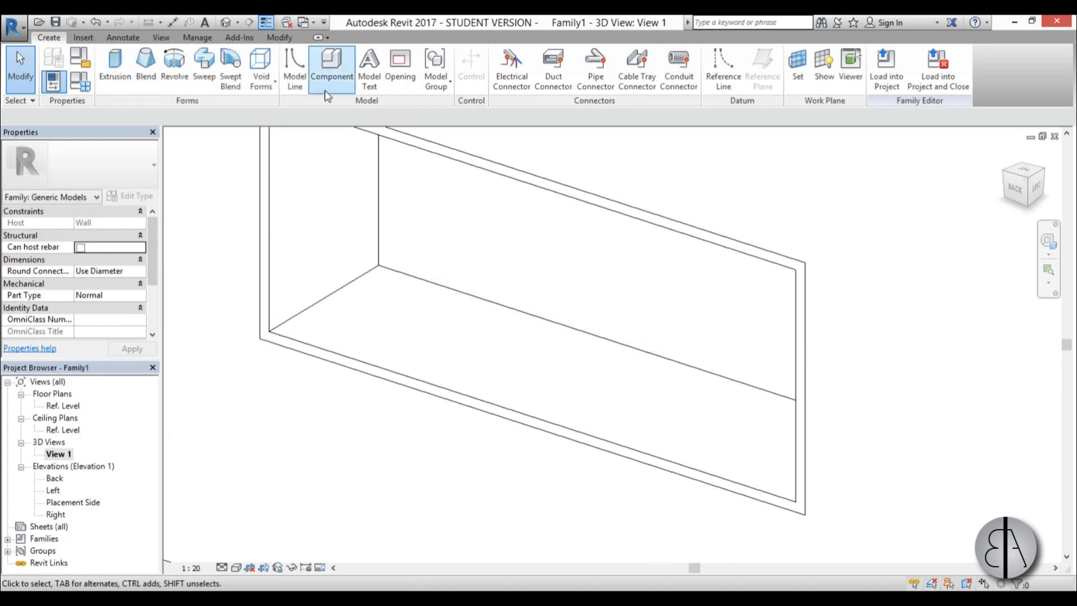
left_click(261, 63)
left_click(275, 111)
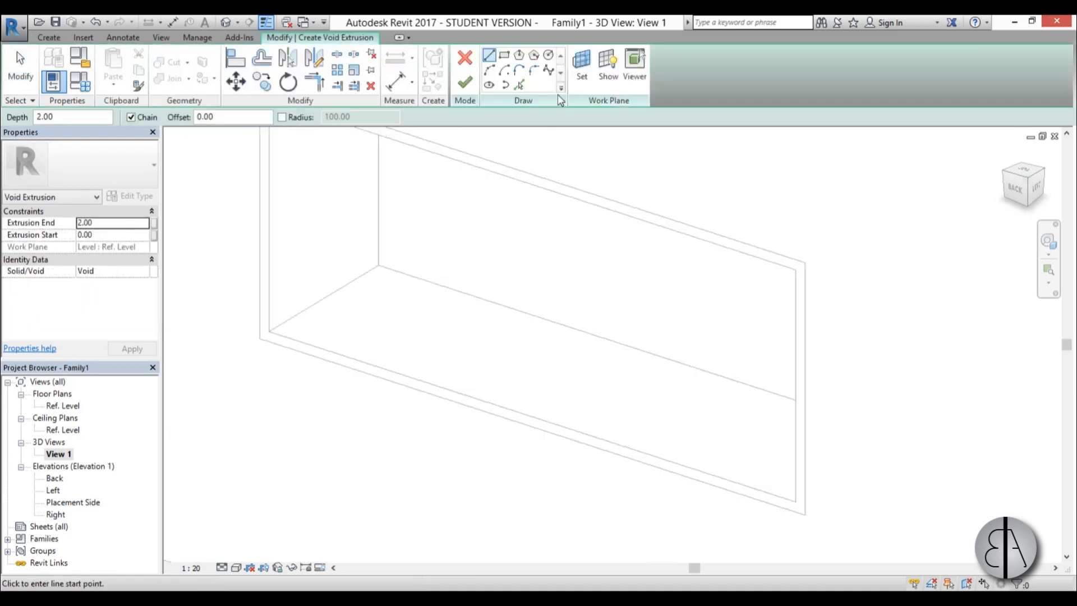
left_click(584, 75)
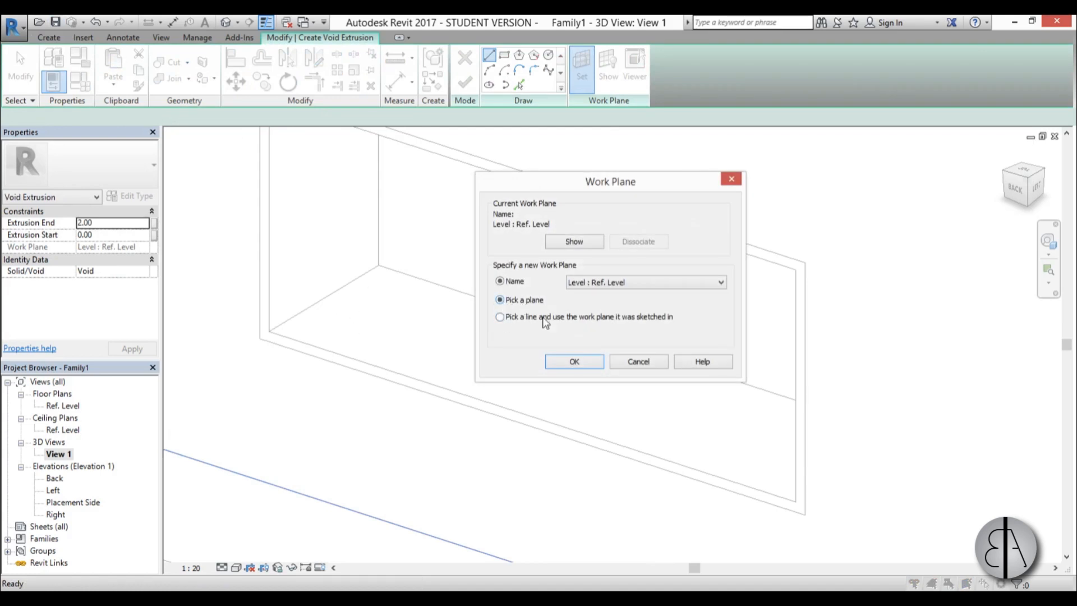
left_click(576, 361)
left_click(401, 371)
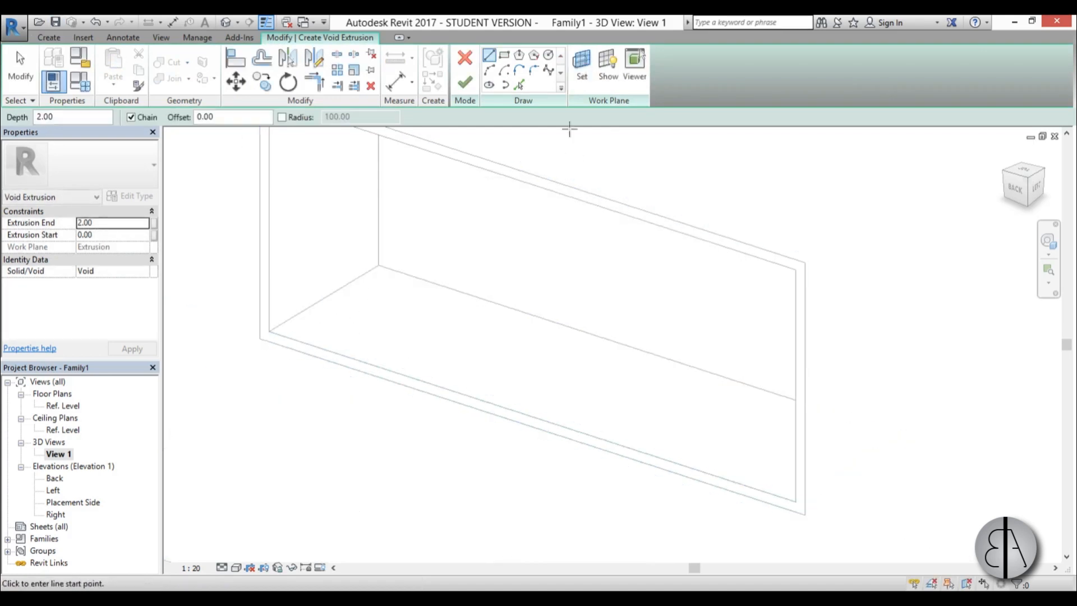
Sketch the void's rectangle on the frame's inner bottom face, about 78 by 17 cm.
left_click(503, 55)
left_click(356, 332)
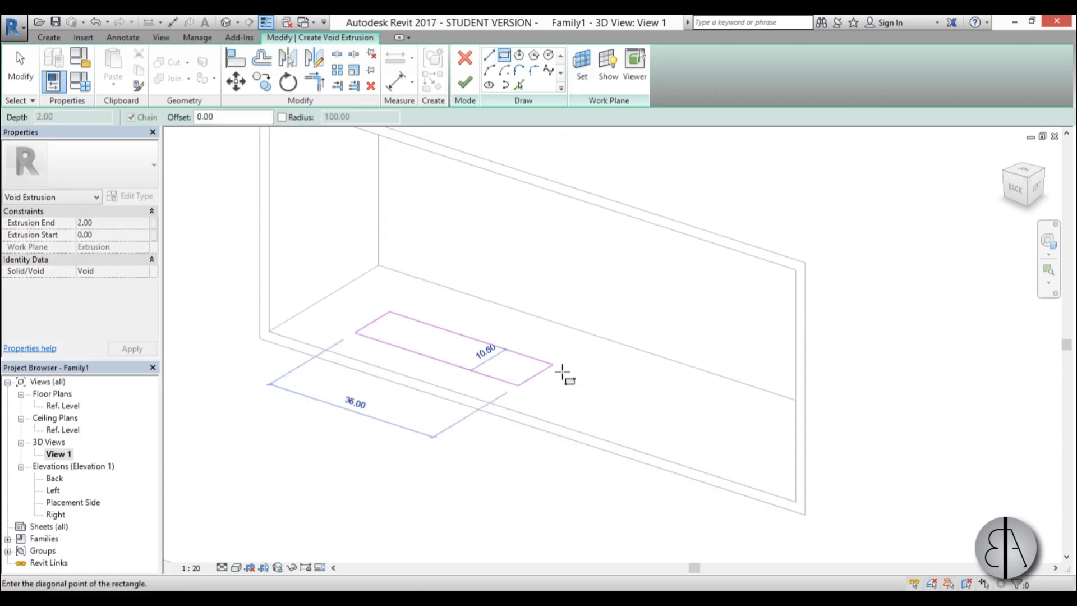
left_click(765, 413)
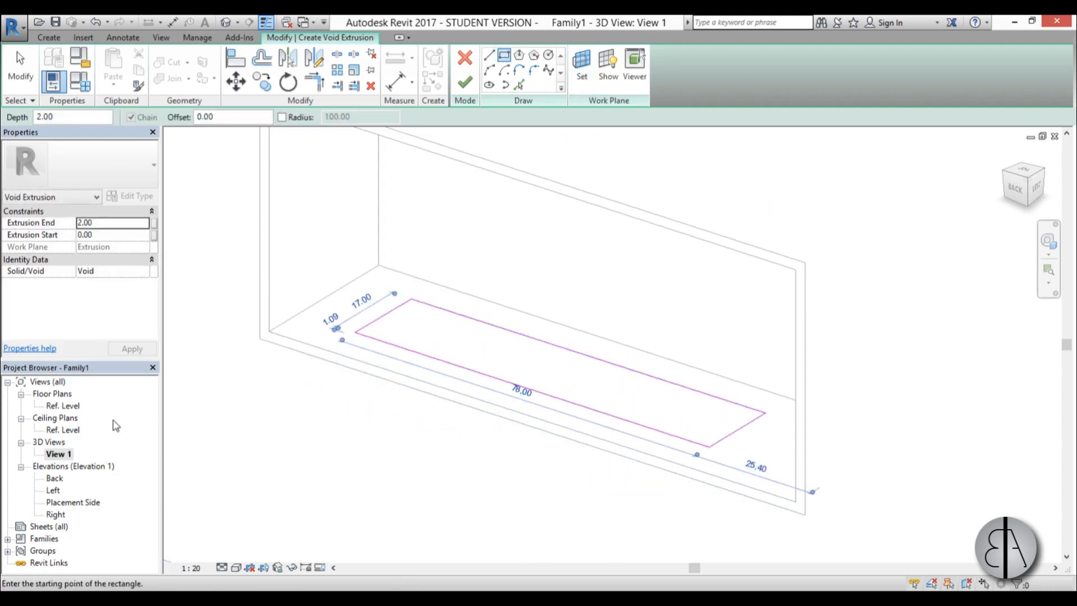
In the Ref. Level floor plan, place the void rectangle's left side 40 cm from the centre reference plane.
left_click(64, 408)
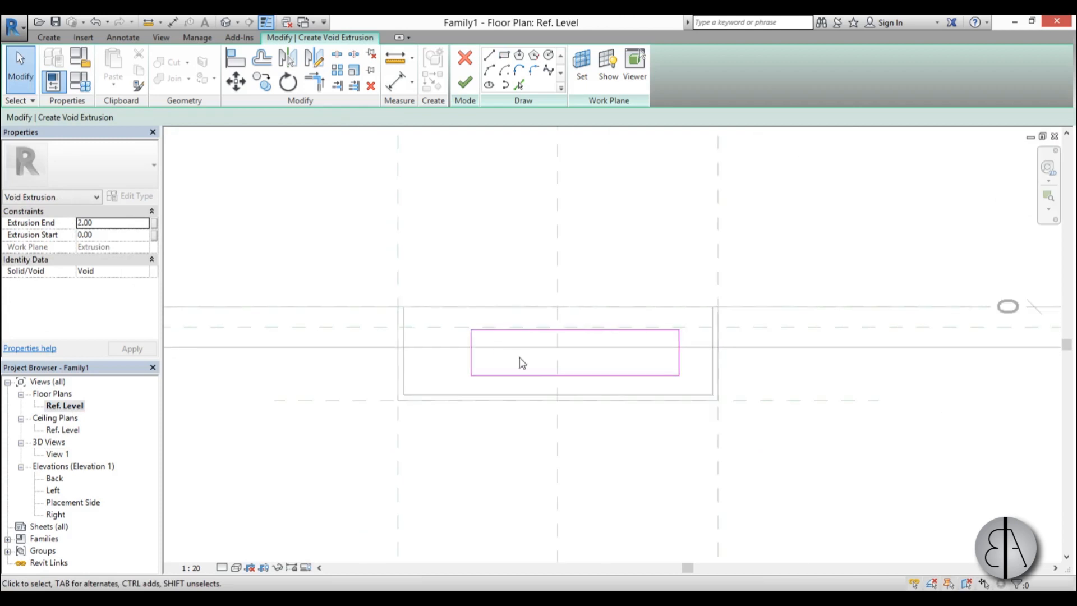
left_click_drag(373, 375, 310, 375)
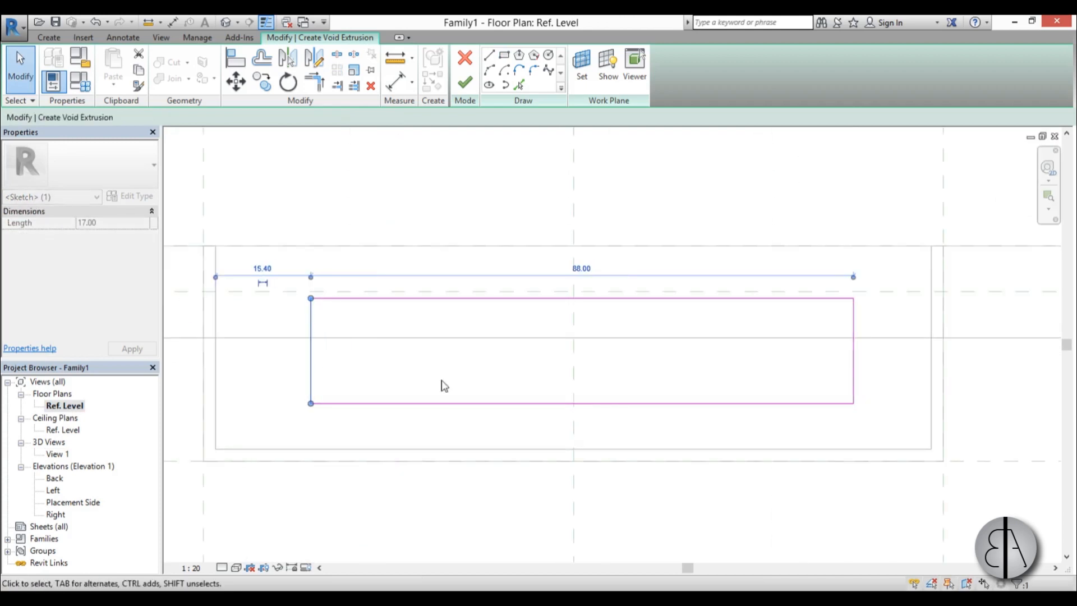
left_click_drag(854, 277, 571, 365)
left_click(558, 183)
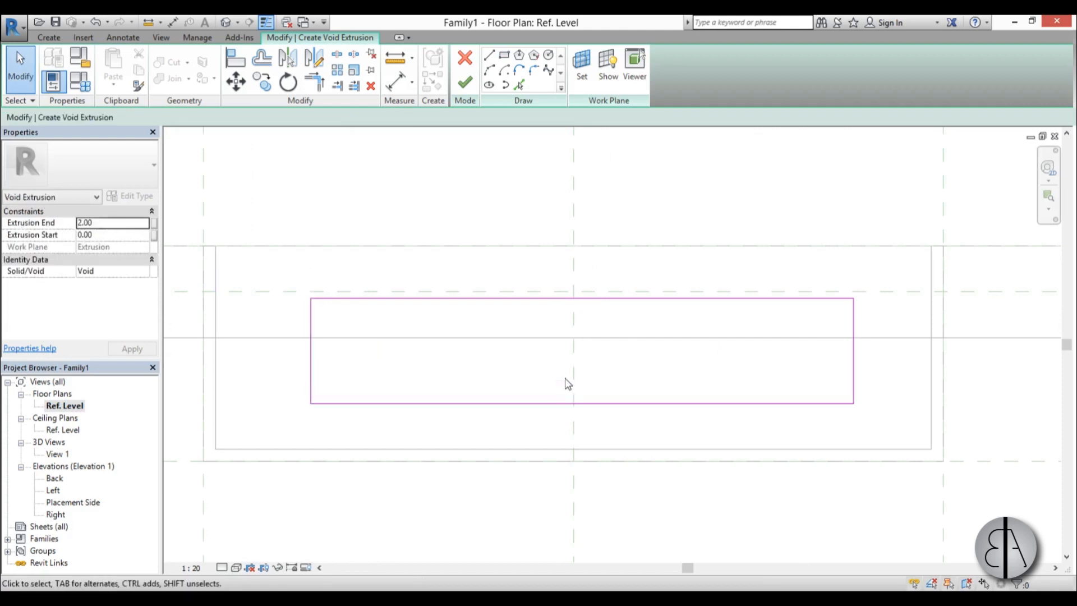
left_click(311, 355)
left_click(443, 269)
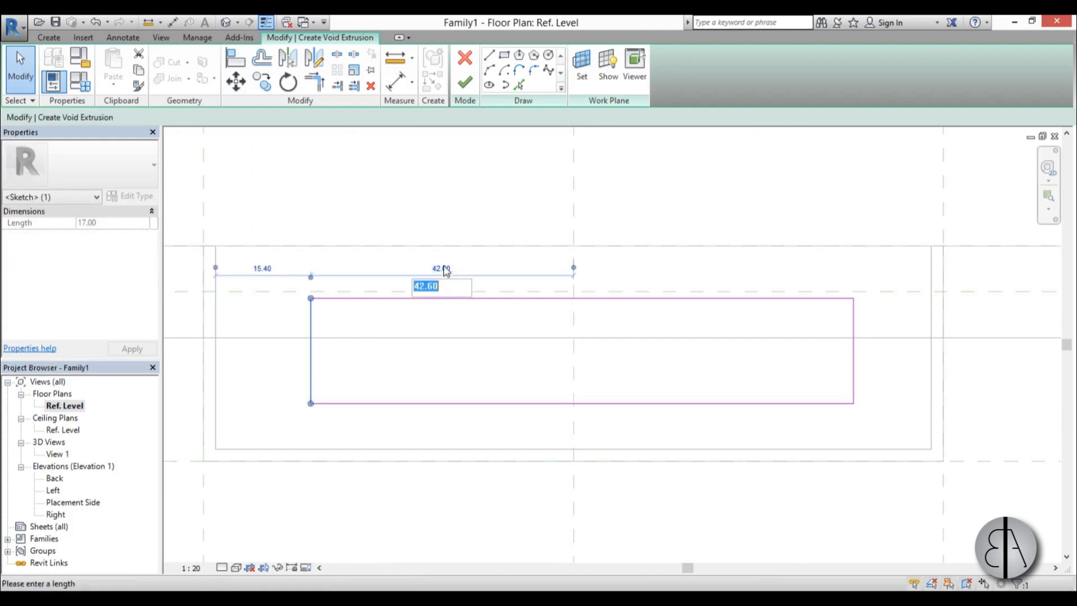
type("40")
key("Return")
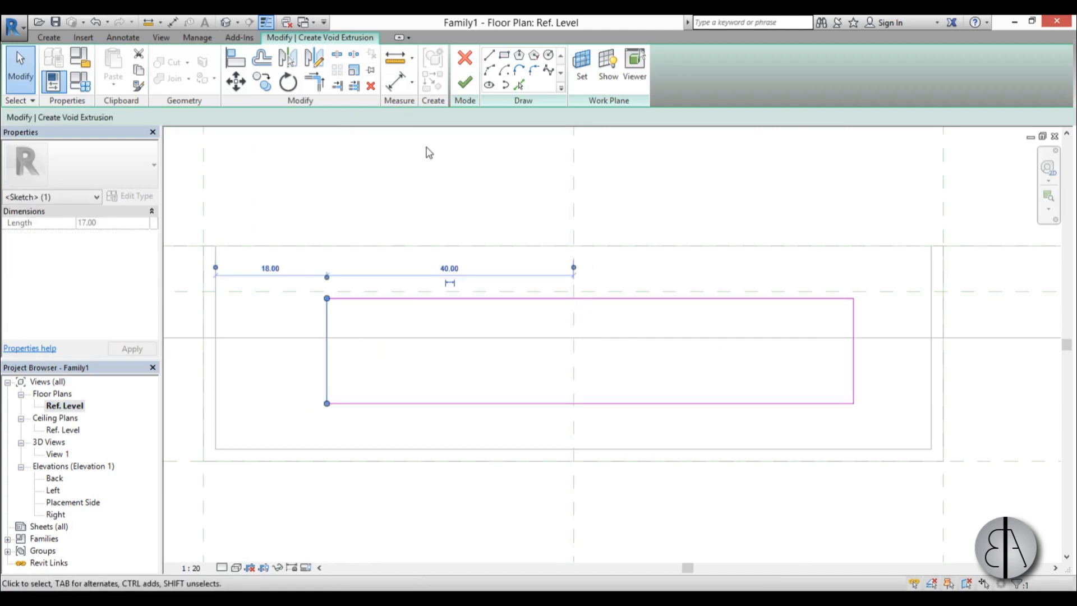
Set the void rectangle's overall length to 80 cm by moving its right side.
left_click(858, 334)
left_click(853, 337)
left_click(589, 419)
type("80")
key("Return")
left_click(514, 344)
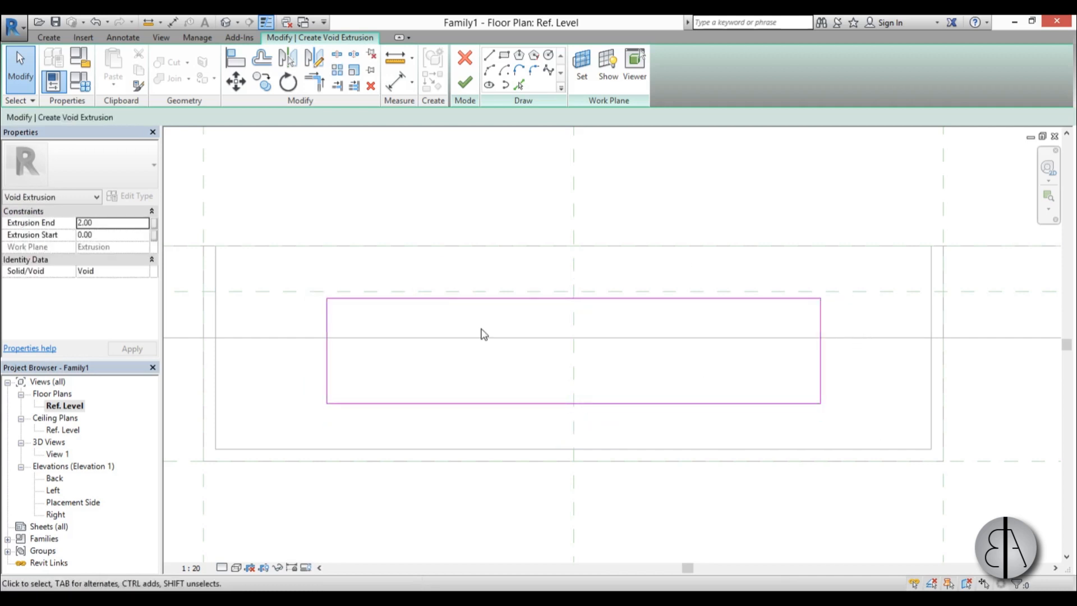
Place the void rectangle's front long side 10 cm from the open edge of the frame.
left_click_drag(448, 298, 445, 280)
left_click(825, 262)
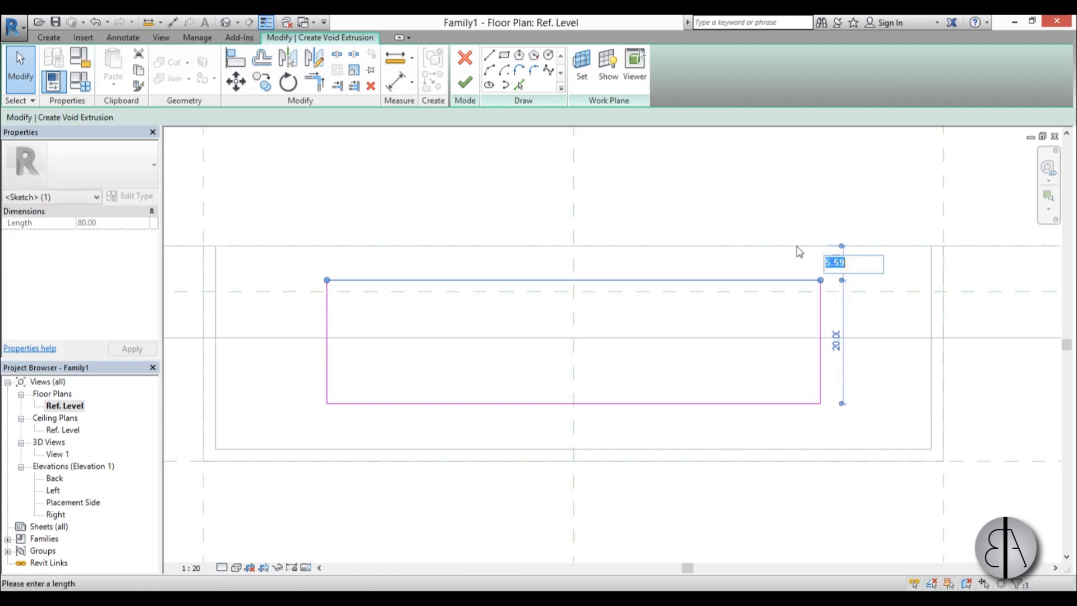
type("10")
key("Return")
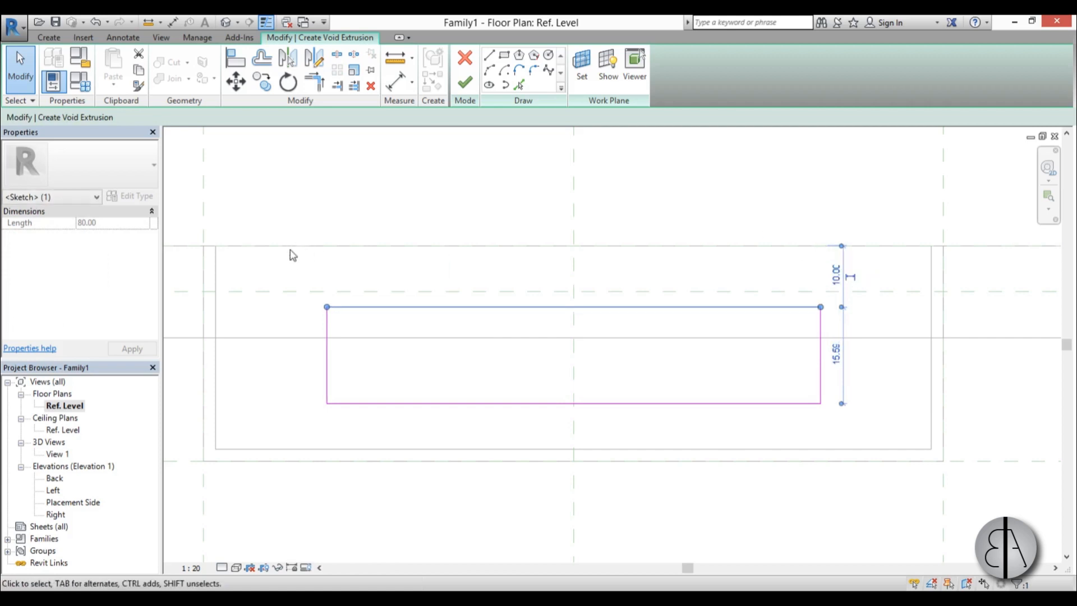
Place the void rectangle's rear long side 10 cm from the inner face of the back panel.
scroll(449, 243, "down", 1)
scroll(446, 249, "up", 1)
left_click(445, 380)
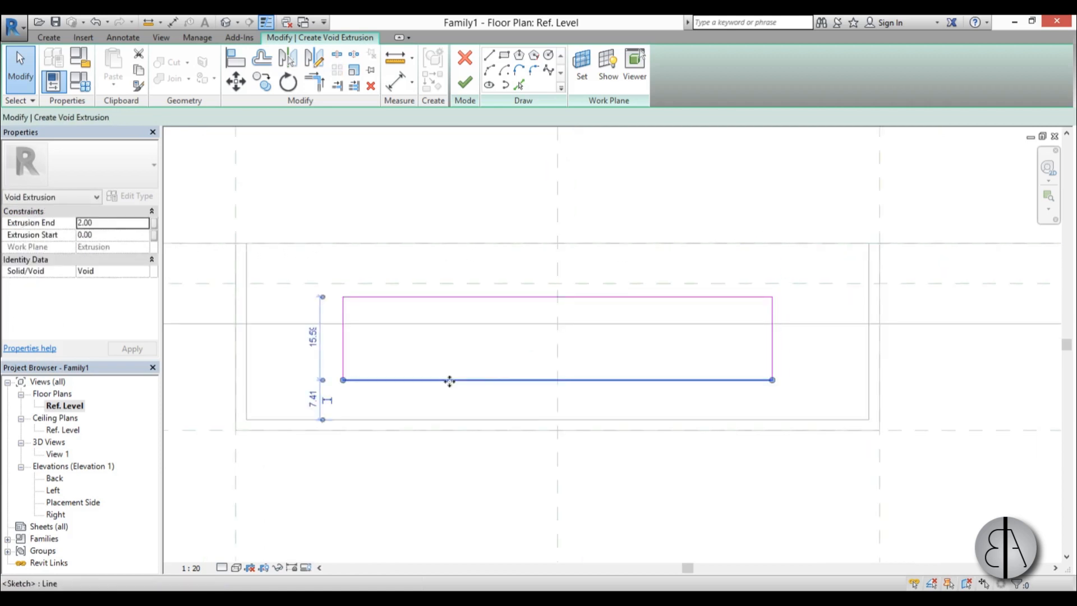
left_click(313, 399)
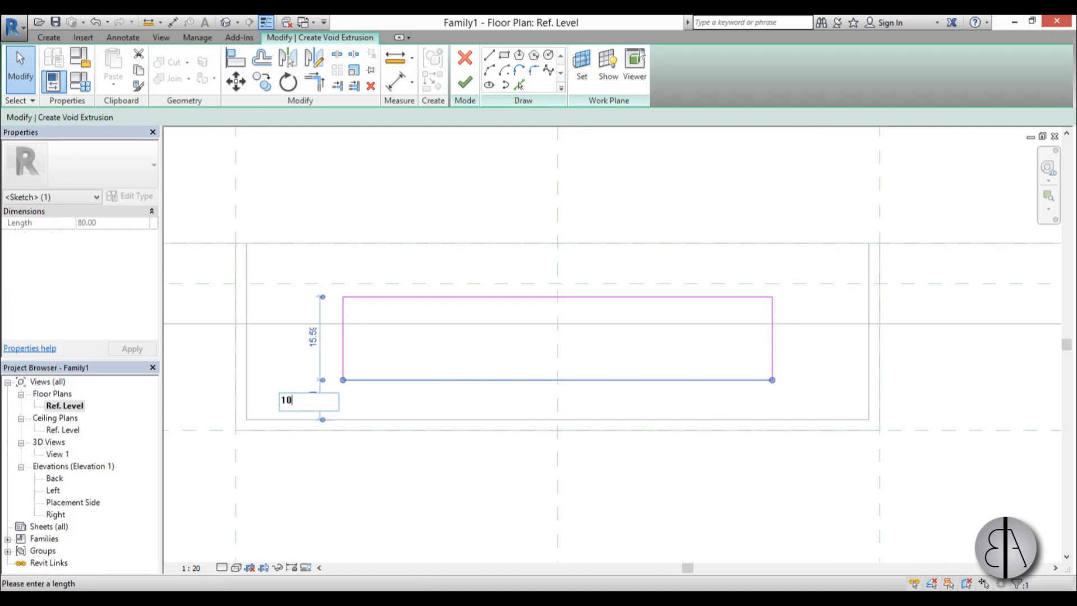
key("Return")
left_click(647, 491)
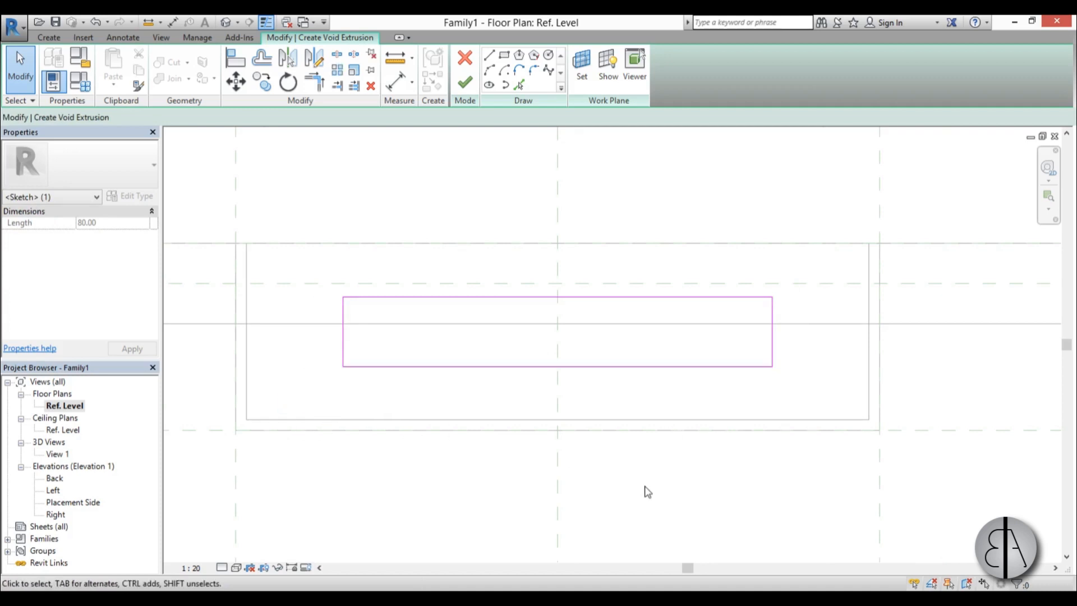
Finish the void extrusion in 3D View 1 to cut the rectangular recess into the frame's bottom.
double_click(60, 454)
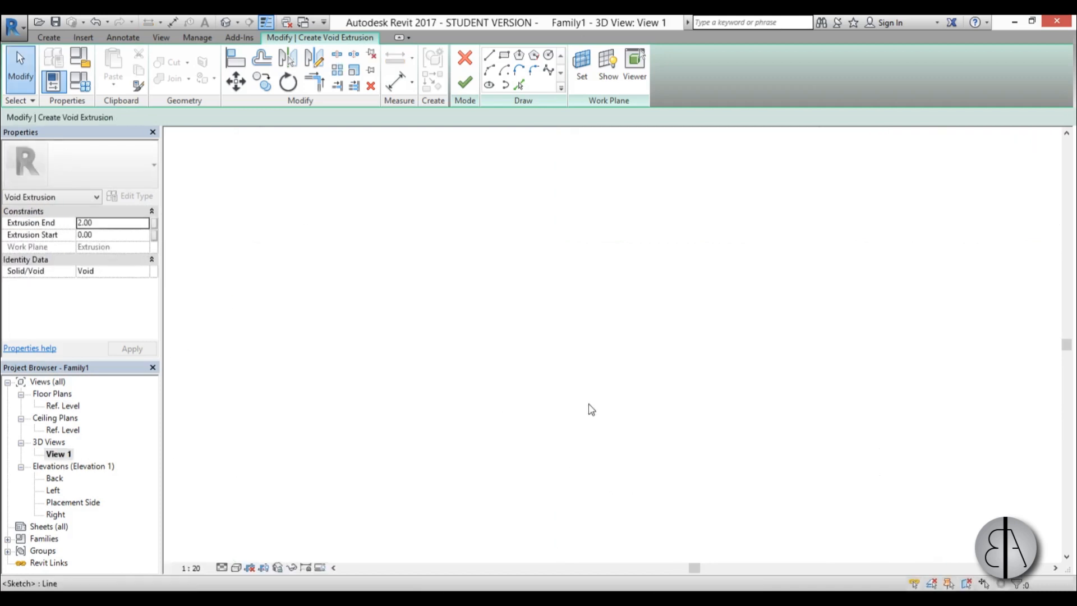
left_click(465, 83)
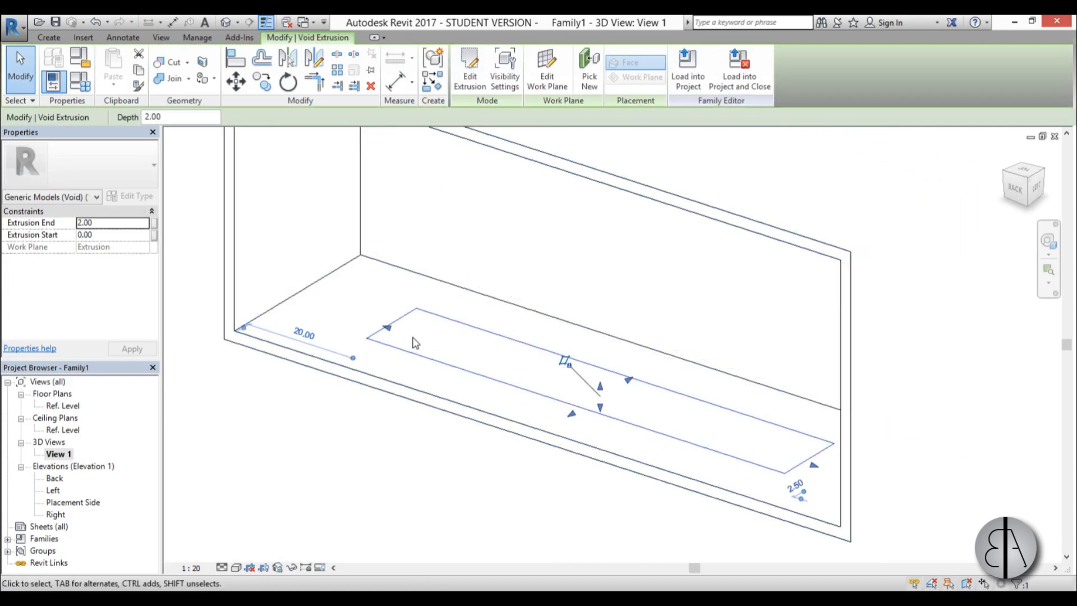
left_click(303, 322)
middle_click_drag(303, 323, 678, 411, "shift")
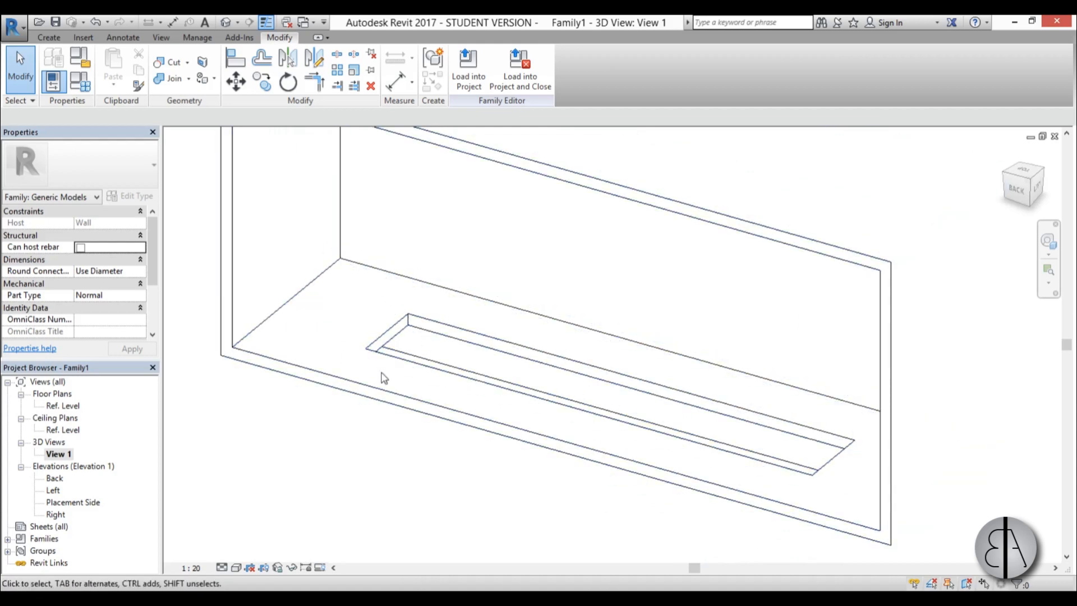
Create a solid extrusion 2 cm deep from a rectangle traced along the edges of the recess in the frame's bottom.
left_click(48, 37)
left_click(110, 70)
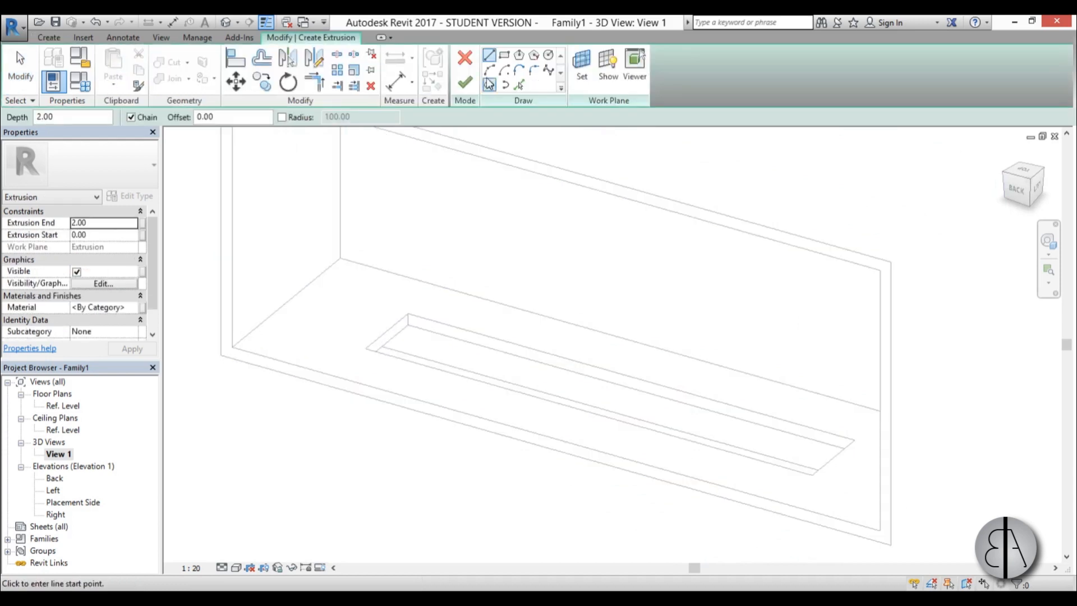
left_click(504, 56)
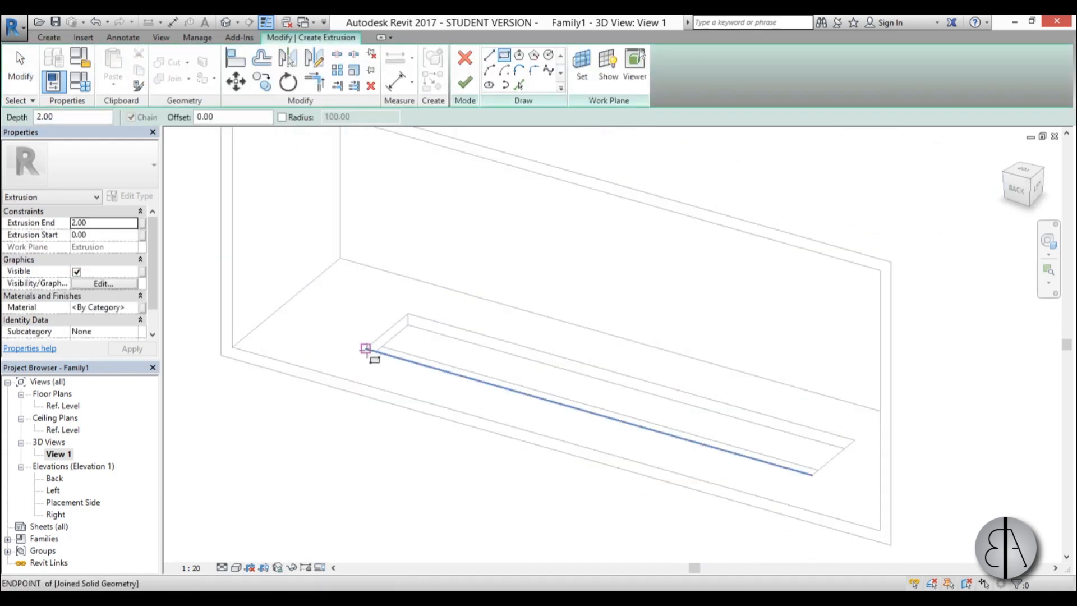
left_click(372, 350)
left_click(853, 441)
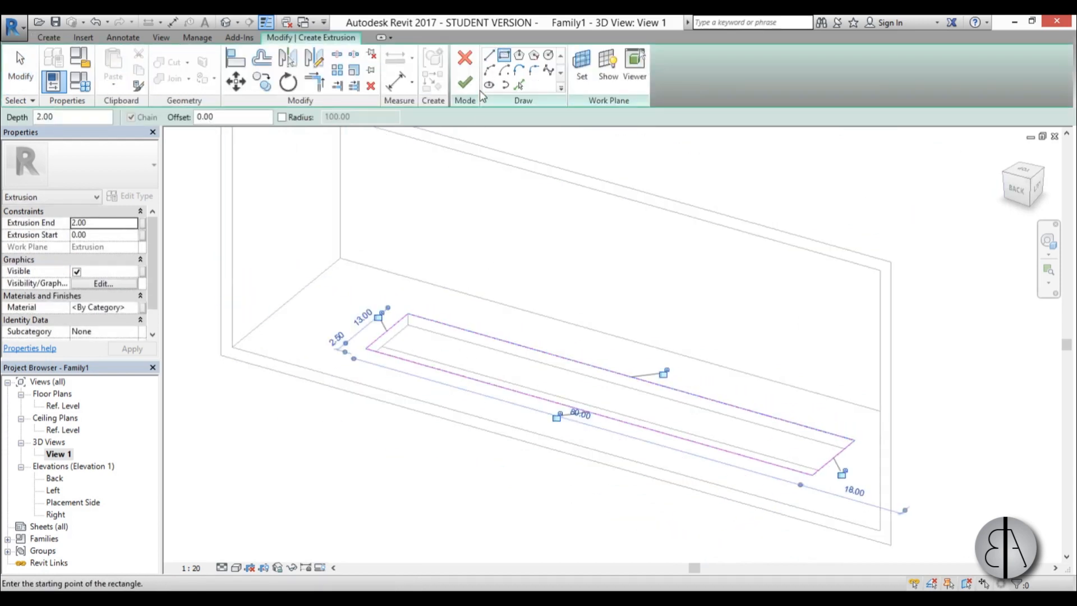
left_click(464, 84)
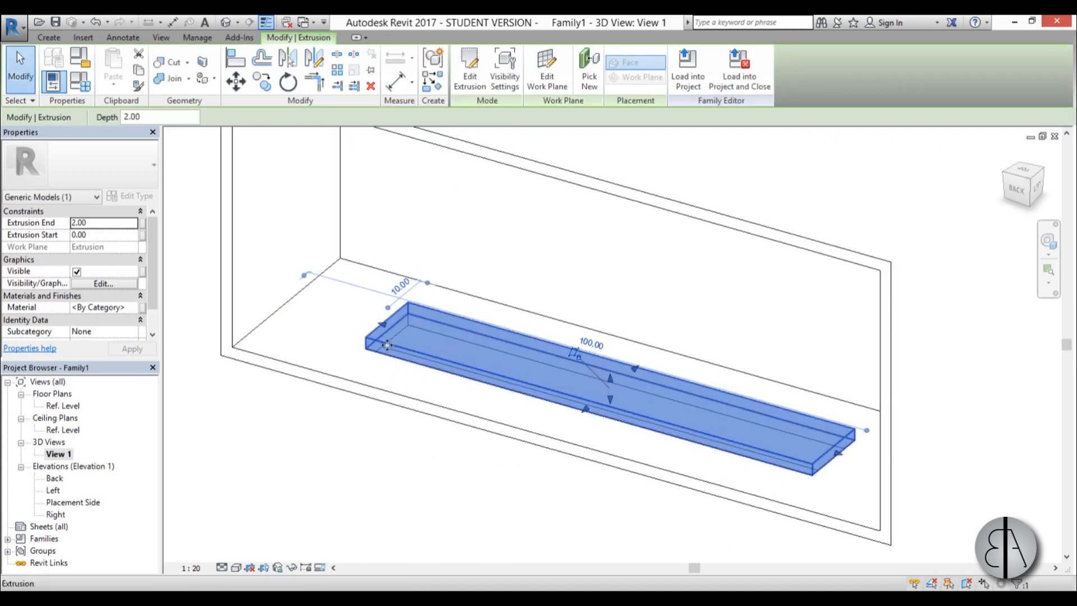
Set the solid extrusion in the recess to start at -2 and end at -1.
left_click(118, 223)
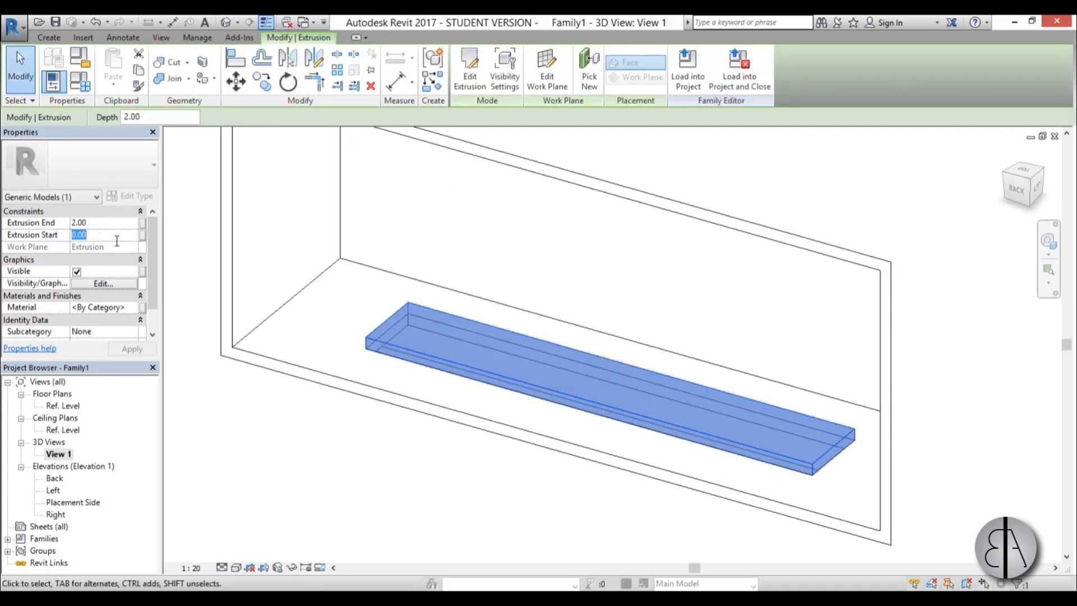
type("-")
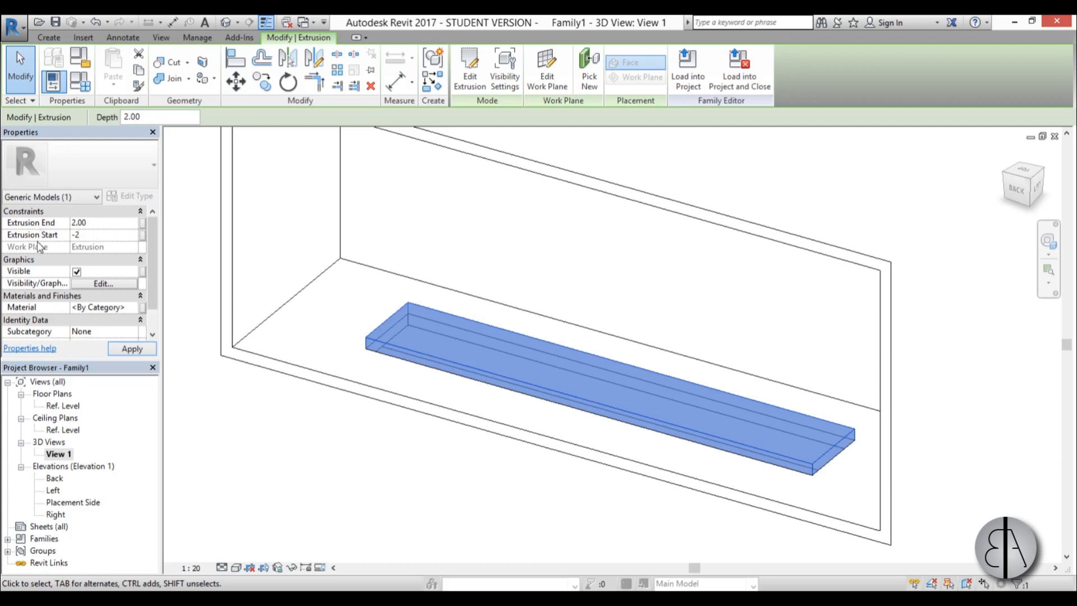
type("2")
left_click(105, 223)
left_click(132, 349)
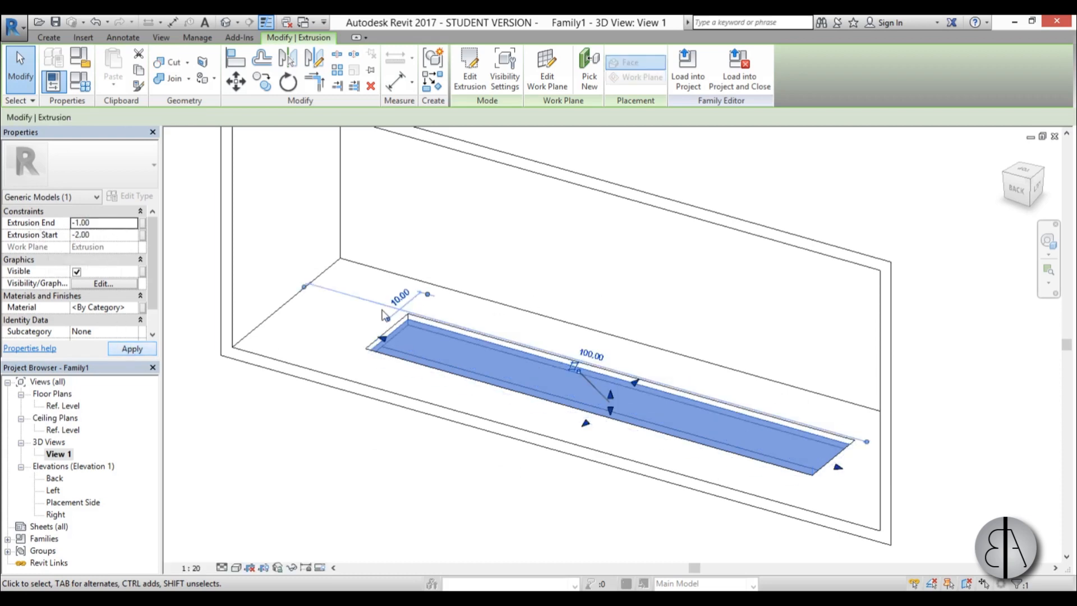
For the recess extrusion's material, add Rubble from the Stone category of the Autodesk library to the project materials.
scroll(785, 435, "up", 1)
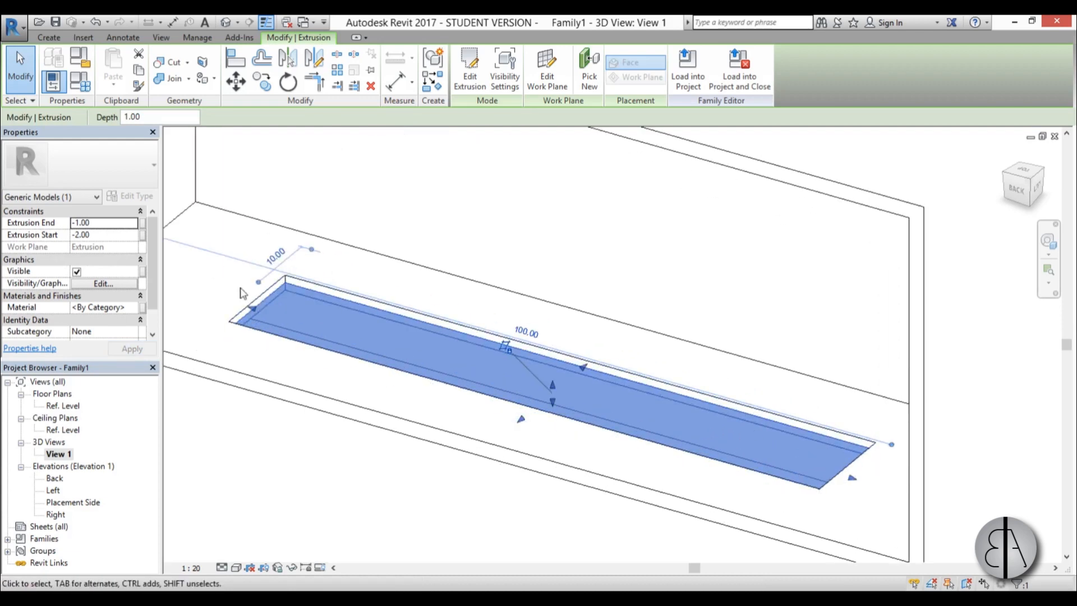
left_click(135, 308)
left_click(140, 307)
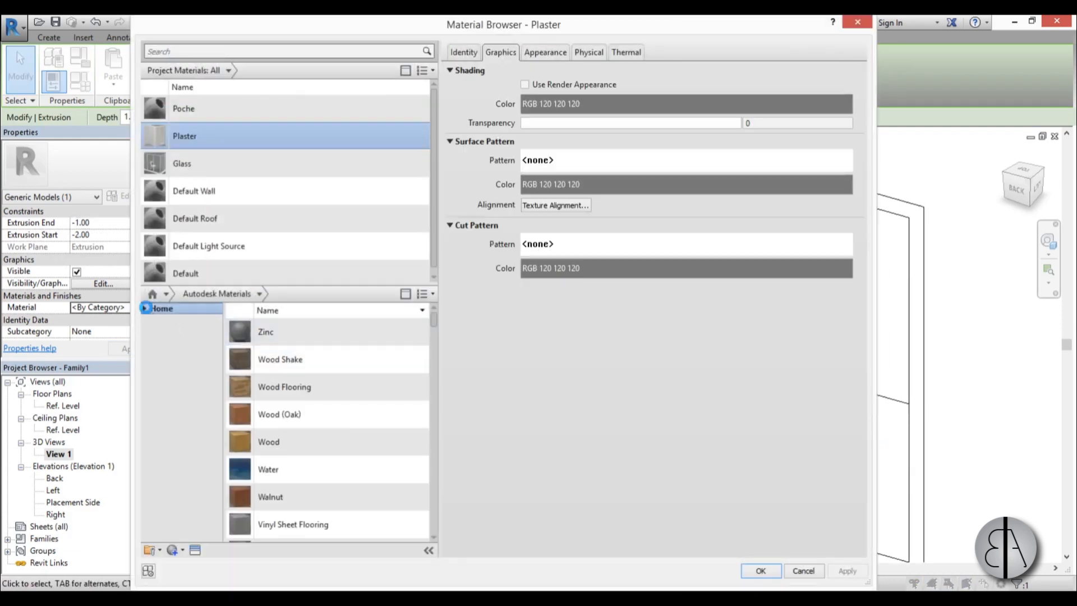
left_click(145, 308)
left_click(149, 331)
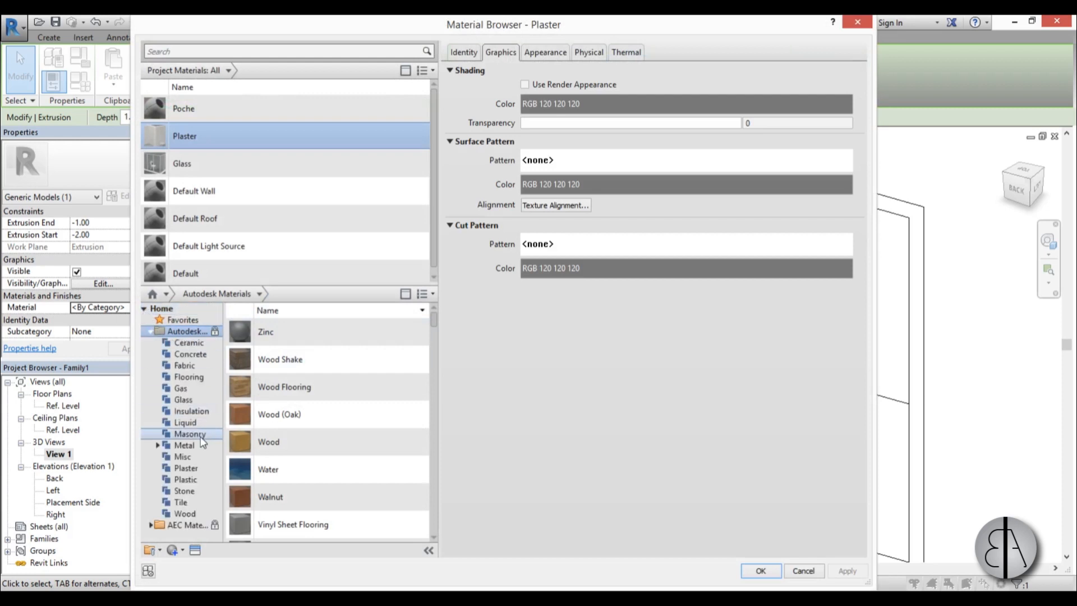
left_click(198, 490)
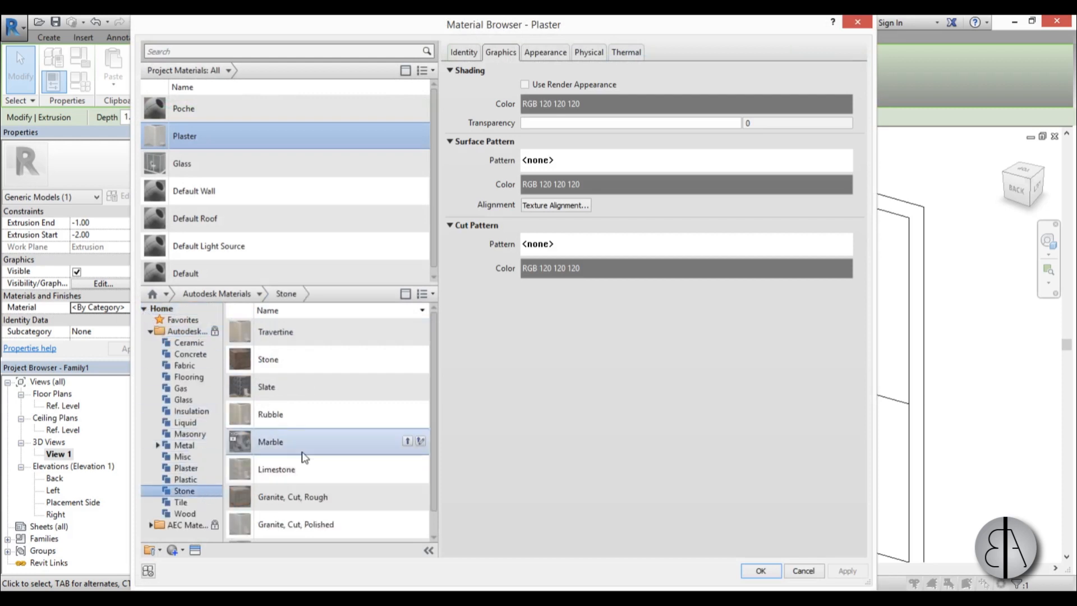
left_click(305, 422)
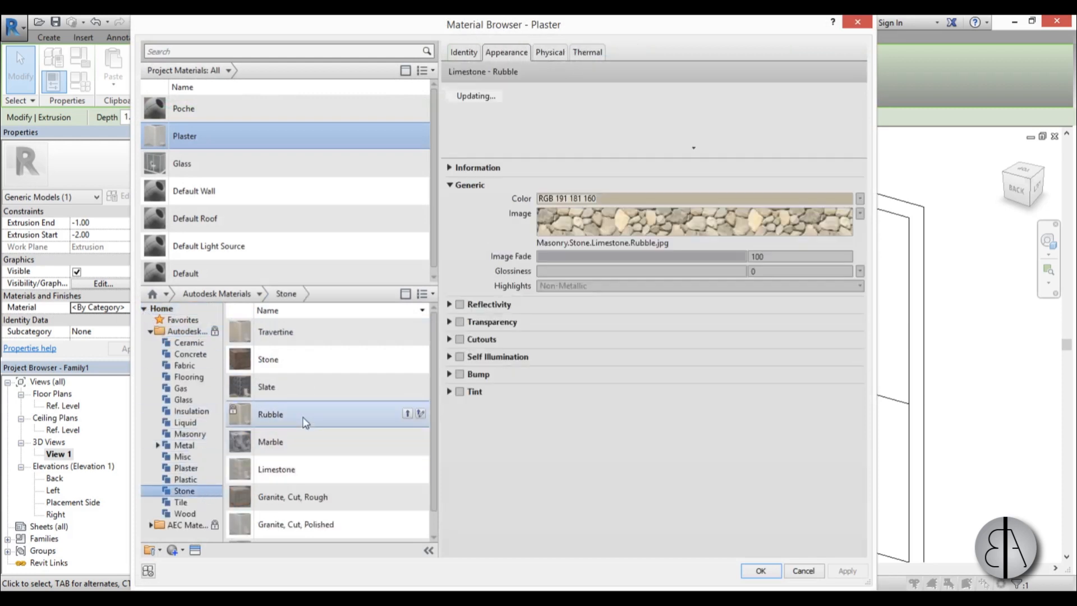
left_click(407, 414)
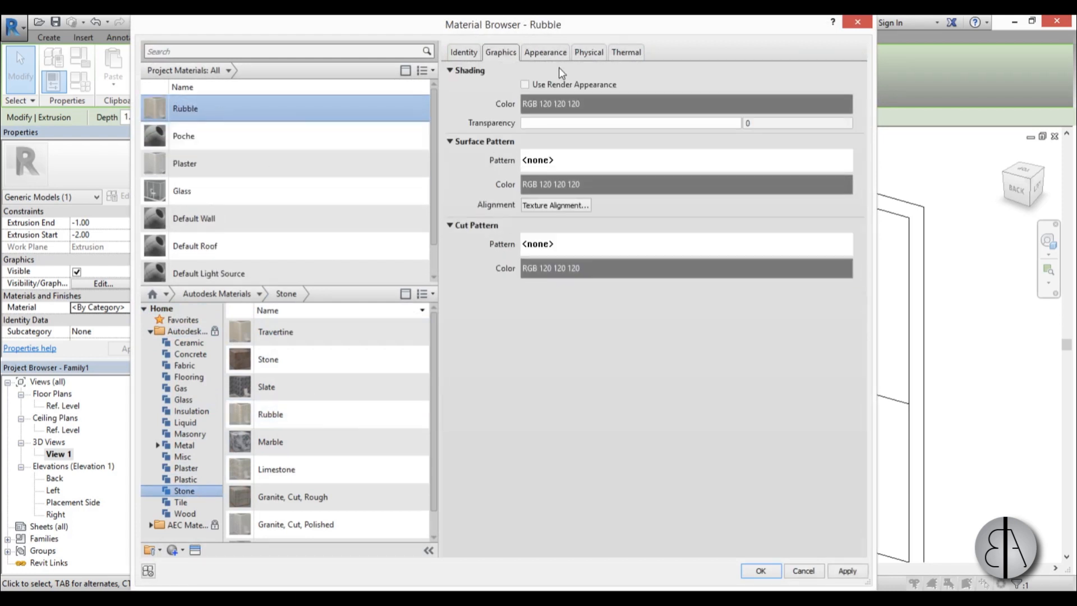
Show the Rubble material's appearance settings and enlarge its preview image.
left_click(542, 52)
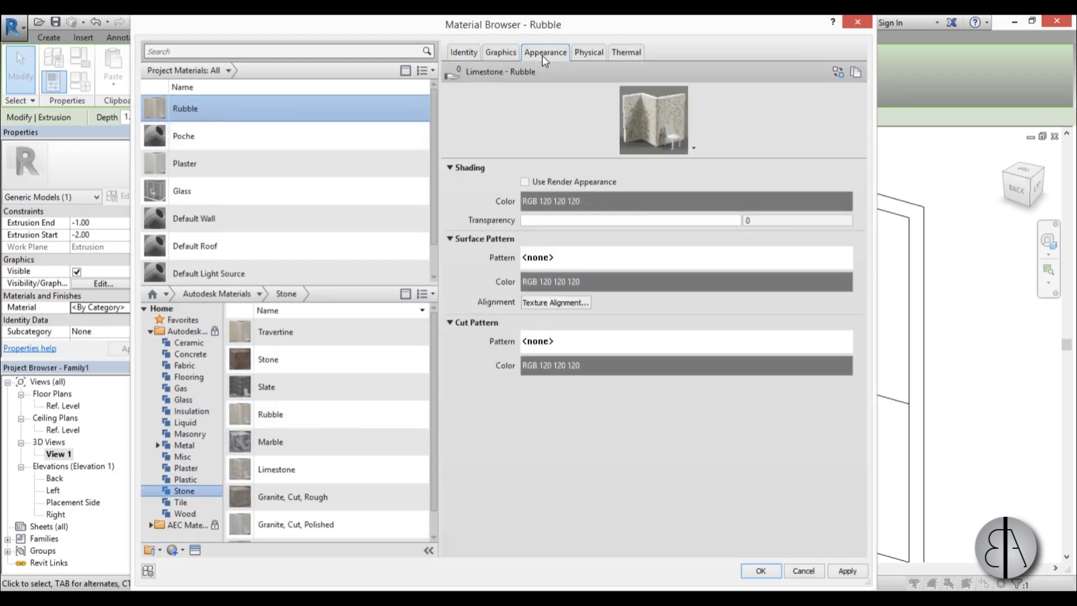
left_click(693, 148)
left_click(704, 163)
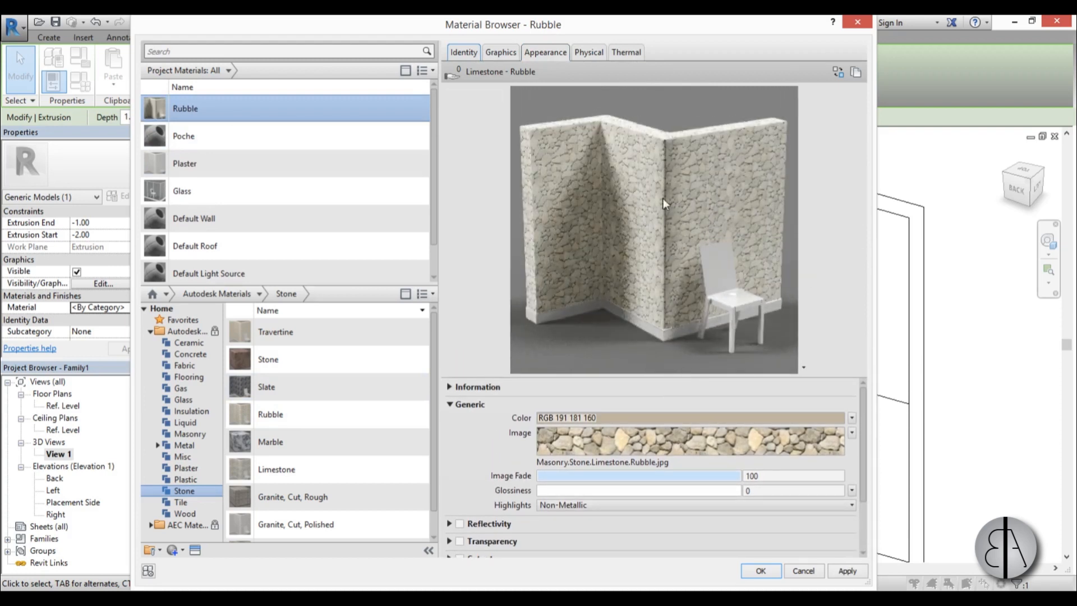
Set the Rubble image texture's sample width to 40 cm and assign the material to the recess extrusion.
left_click(852, 433)
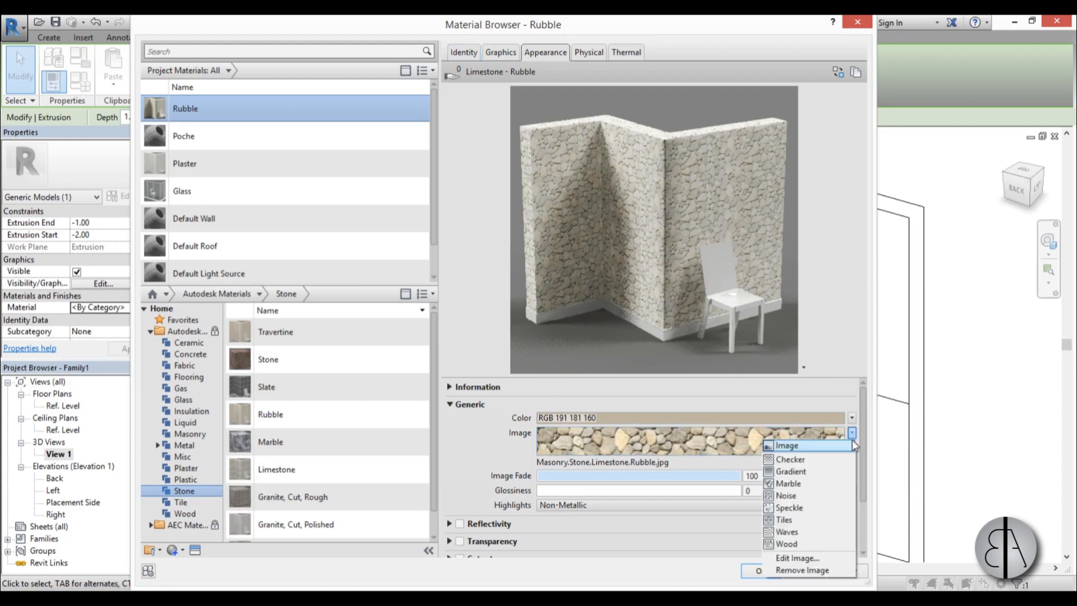
left_click(822, 558)
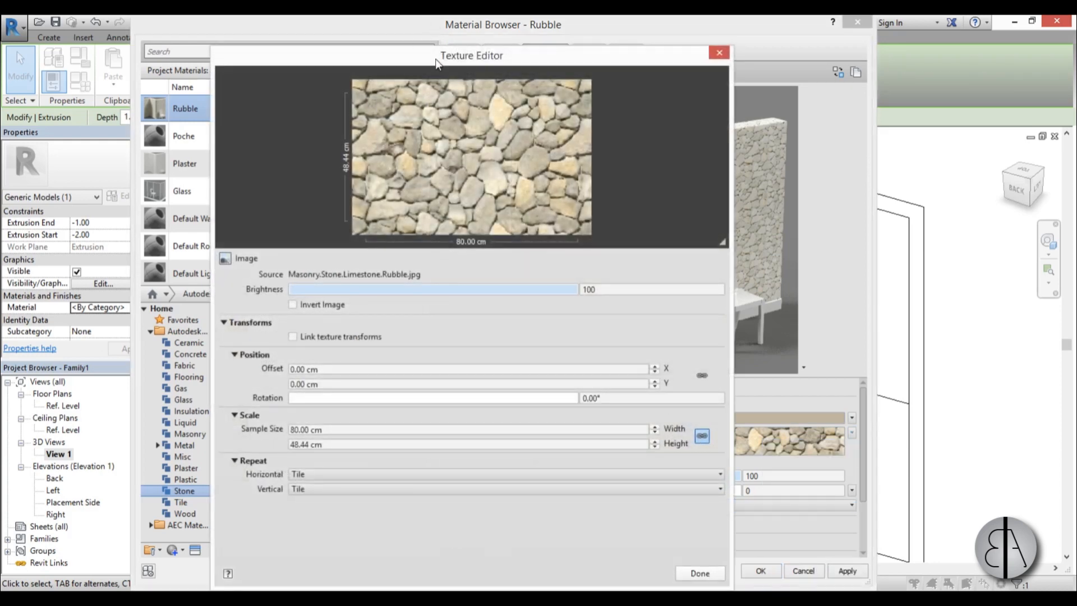
left_click_drag(437, 63, 447, 75)
left_click(322, 456)
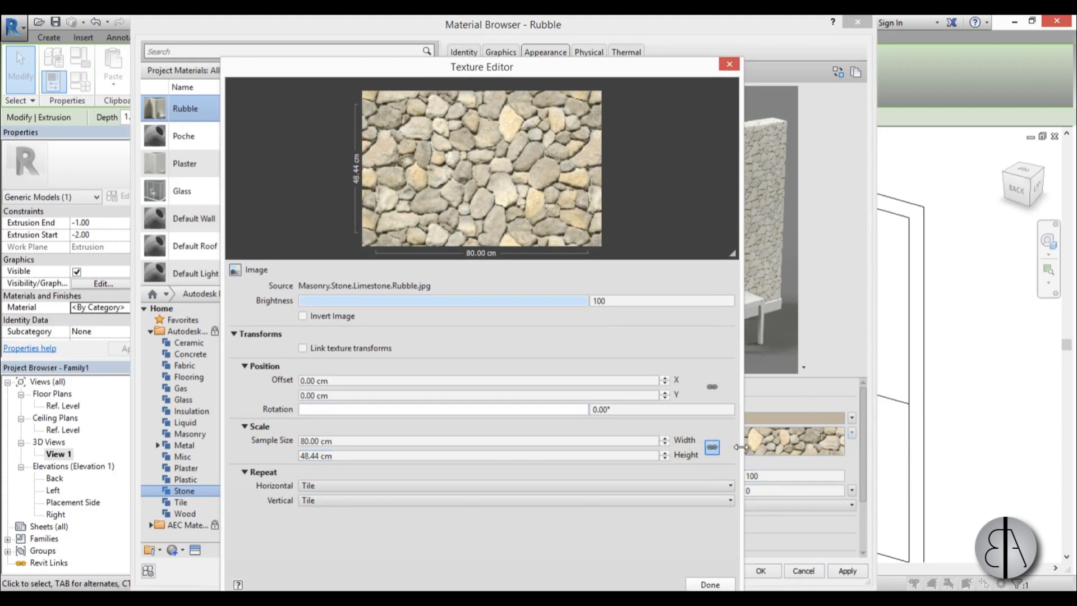
double_click(339, 441)
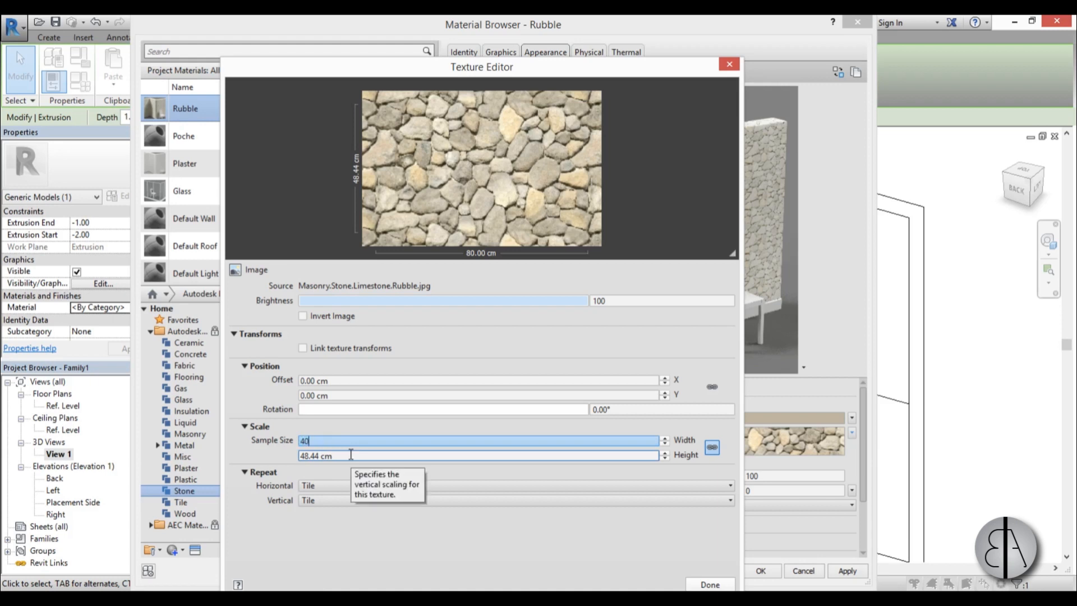
key("Return")
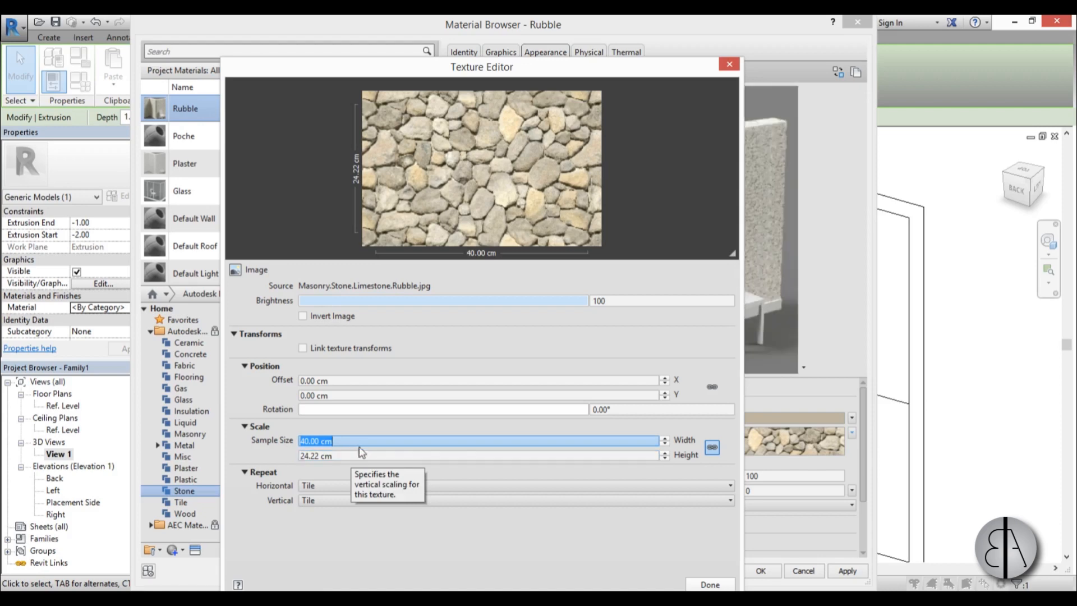
left_click(710, 584)
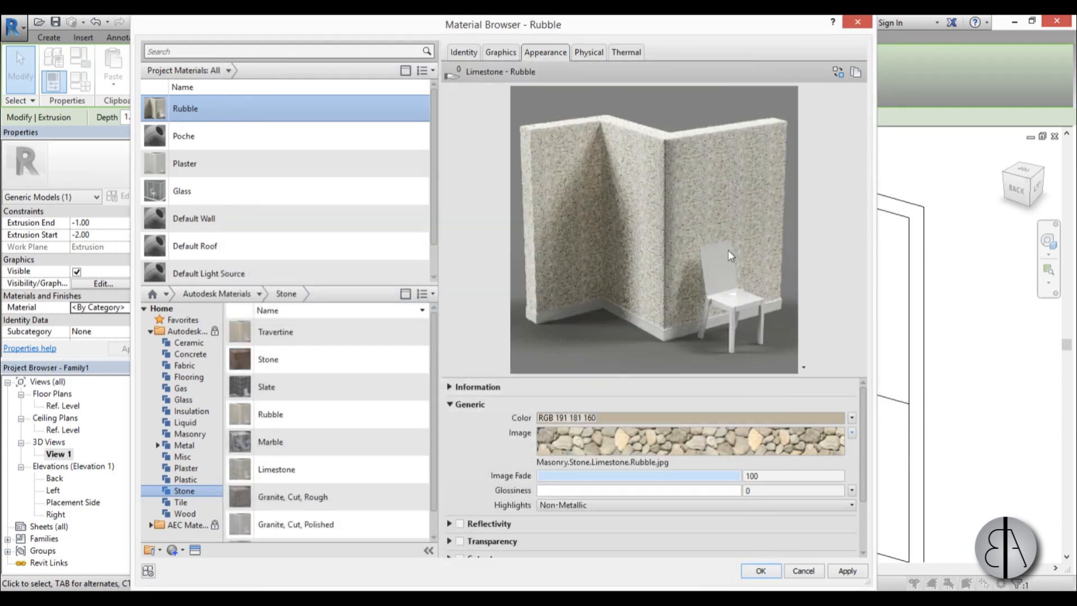
left_click(848, 571)
left_click(755, 570)
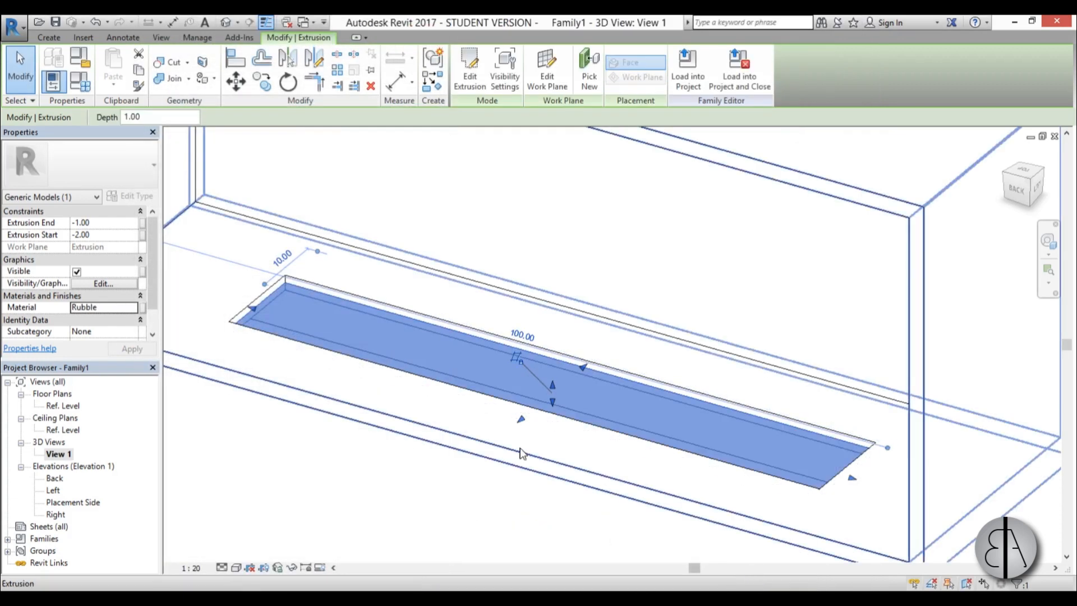
Deselect the extrusion and change the 3D view's visual style to Realistic.
left_click(224, 286)
left_click(235, 567)
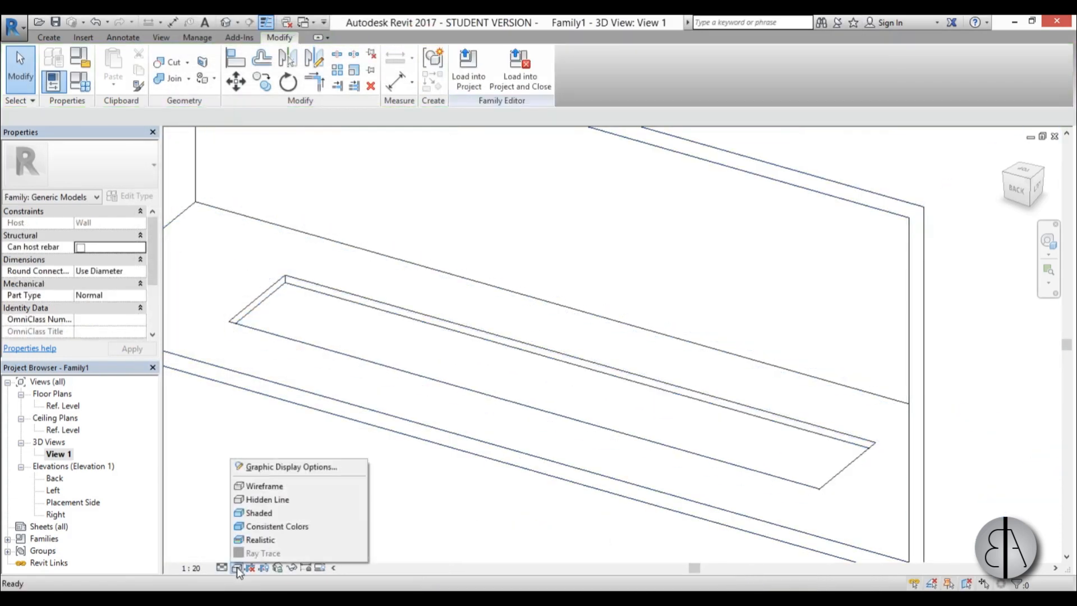
left_click(264, 540)
scroll(568, 343, "down", 5)
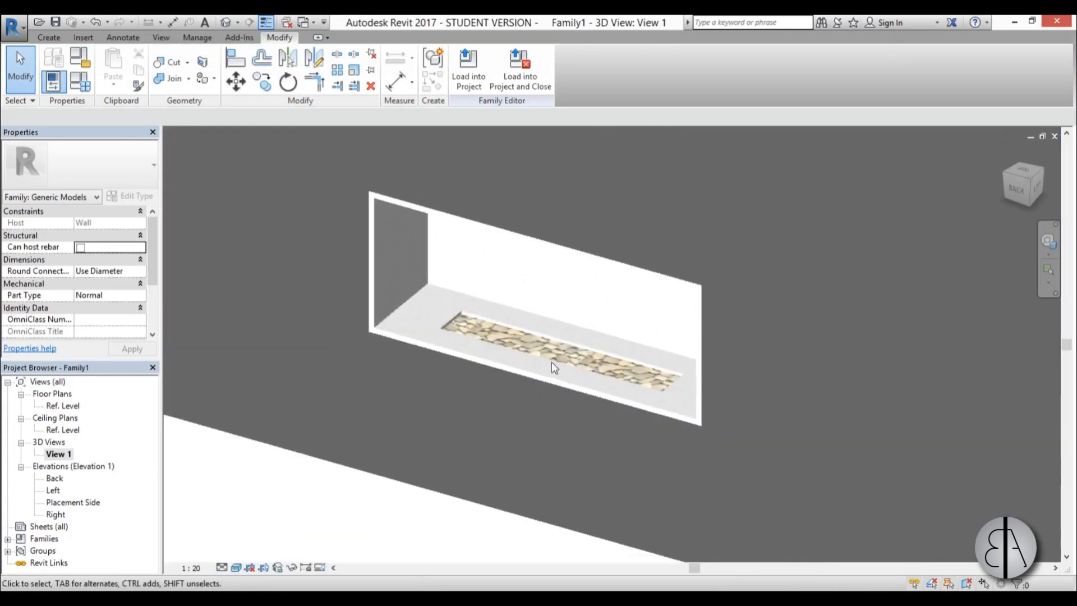
mouse_move(529, 438)
middle_mouse_down("shift")
mouse_move(512, 418)
mouse_move(618, 443)
mouse_move(728, 433)
mouse_move(541, 449)
mouse_move(533, 441)
middle_mouse_up("shift")
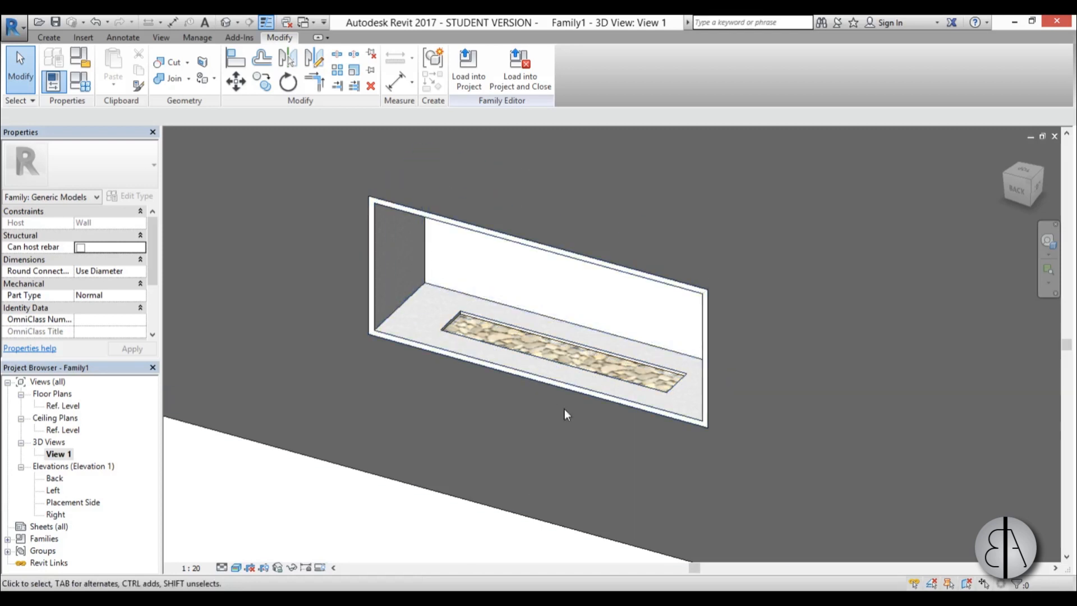
middle_click_drag(490, 427, 486, 424, "shift")
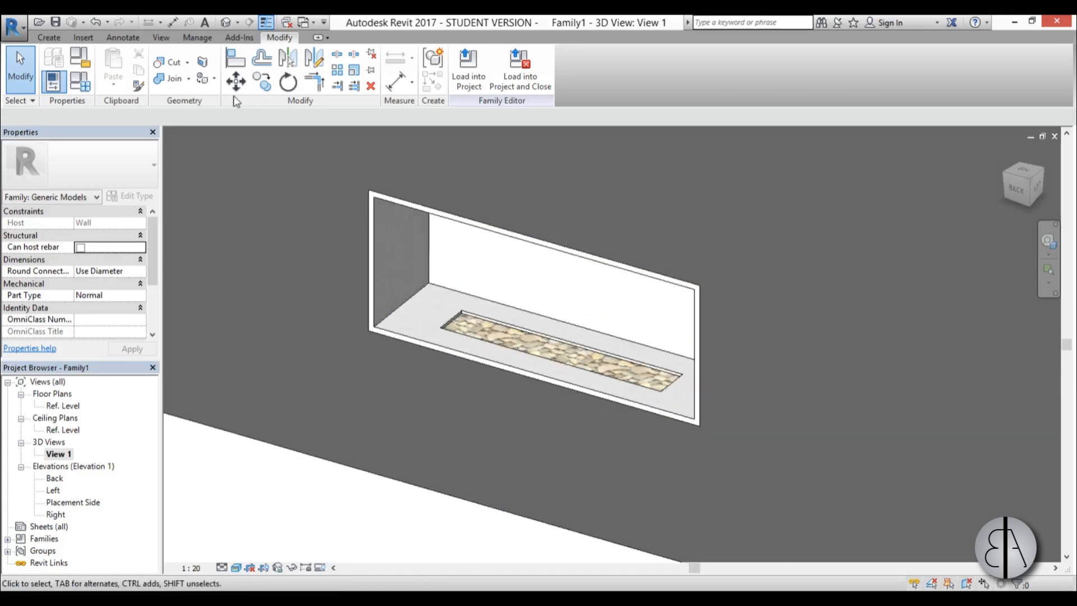
middle_click_drag(529, 416, 555, 399, "shift")
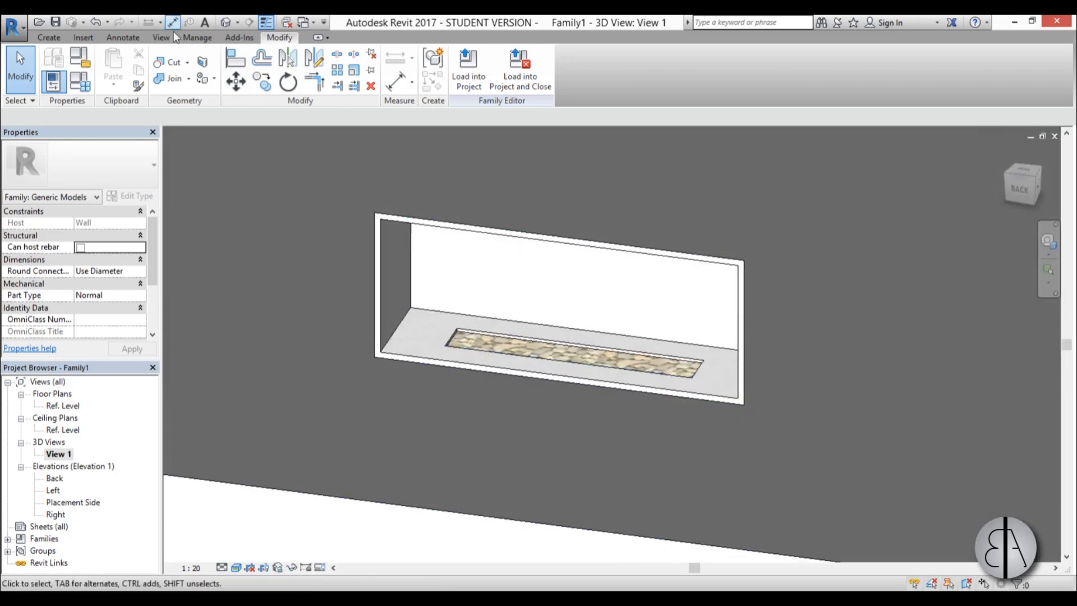
left_click(85, 38)
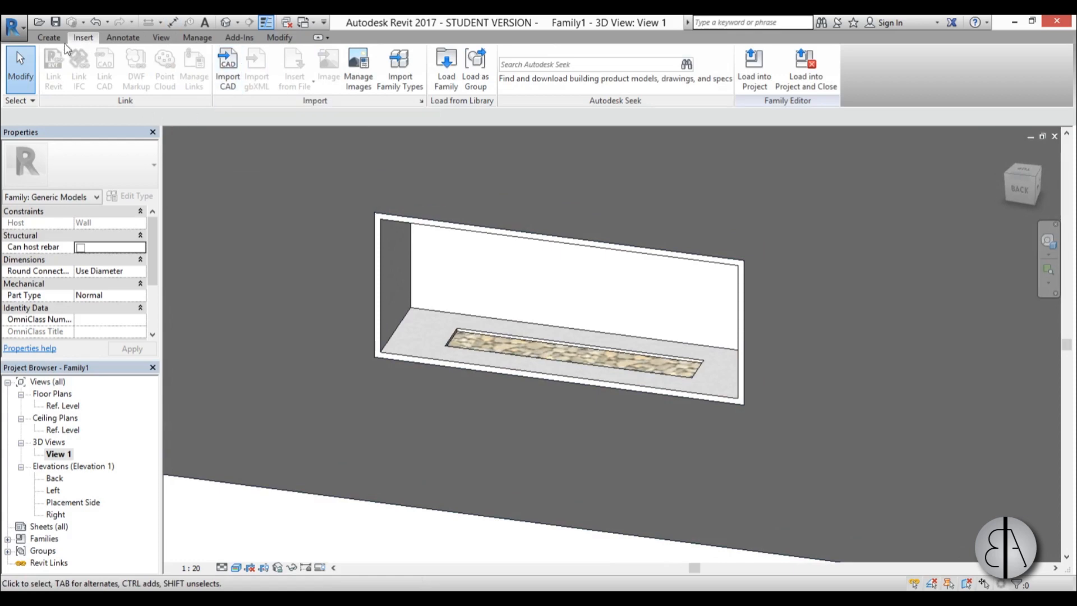
left_click(51, 37)
middle_click_drag(537, 403, 493, 445, "shift")
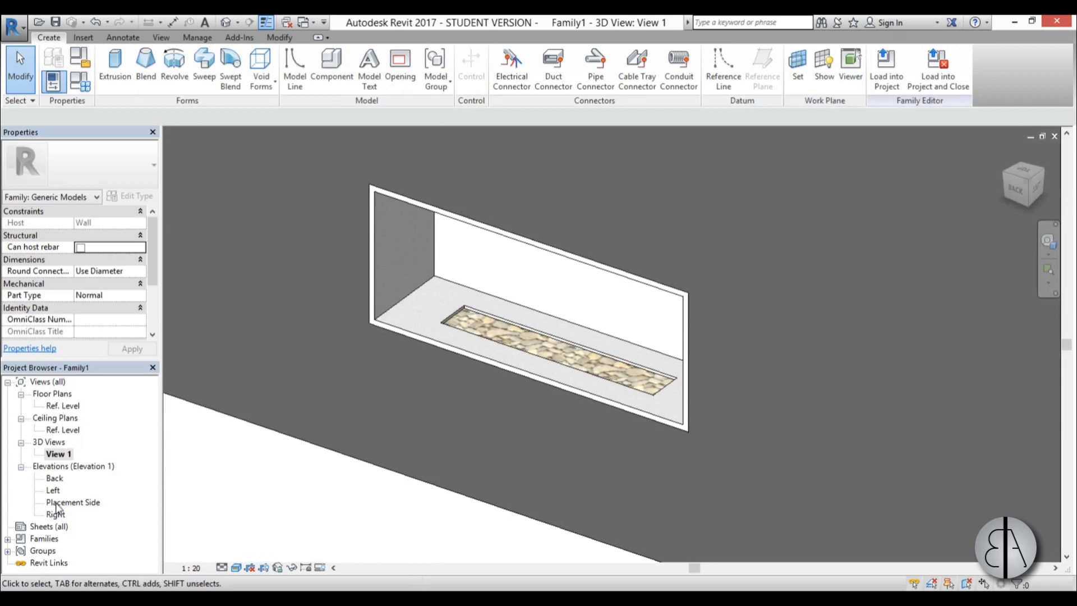
In the Placement Side elevation, start an Extrusion and sketch a rectangle about 39 cm high standing on the frame's inner bottom edge.
double_click(58, 502)
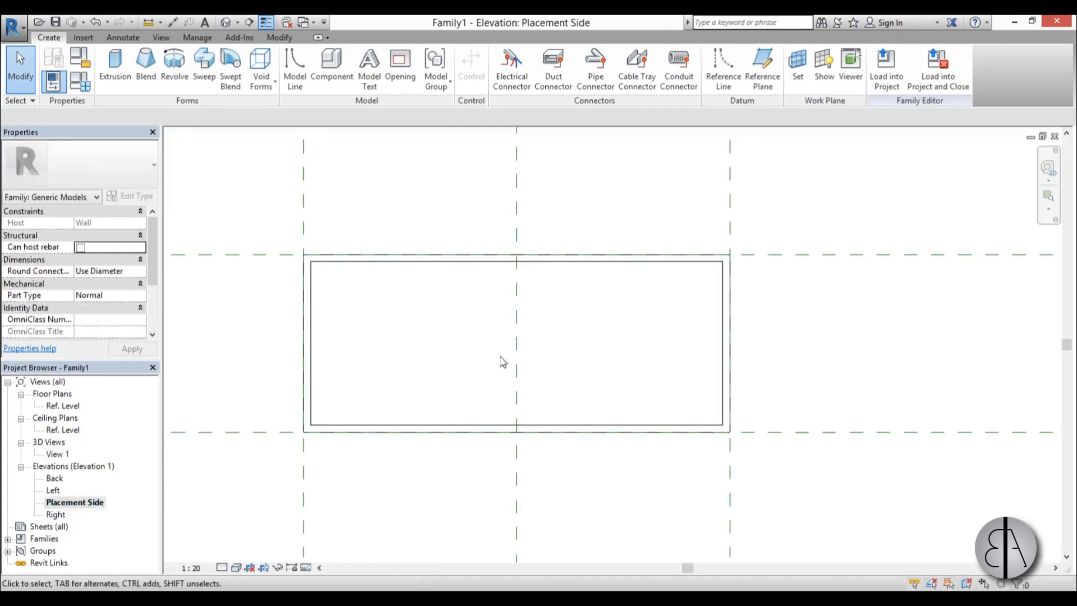
scroll(461, 356, "up", 1)
left_click(116, 63)
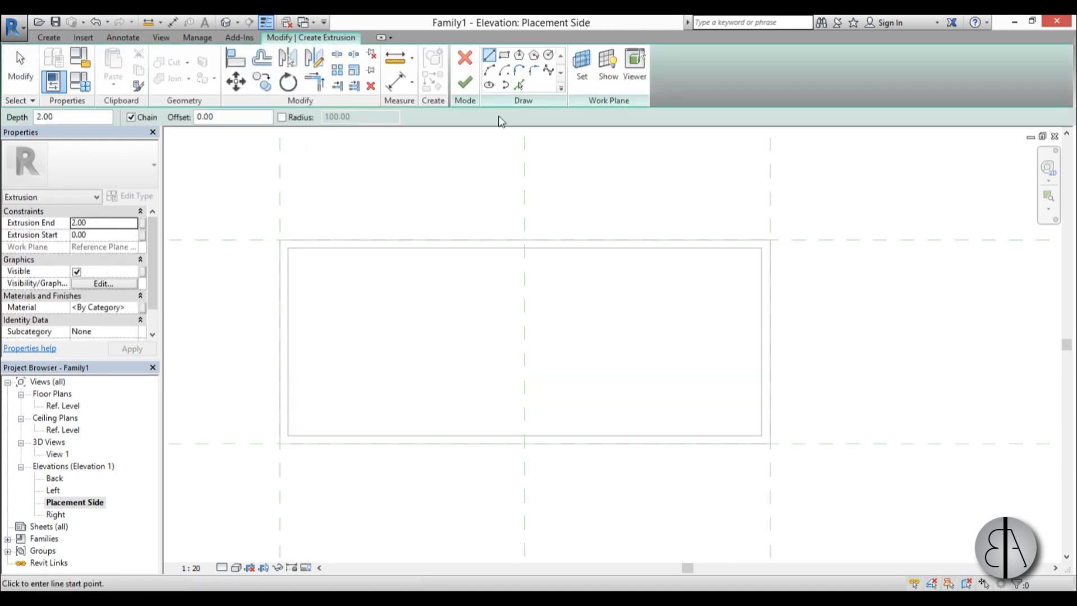
left_click(504, 56)
left_click(333, 276)
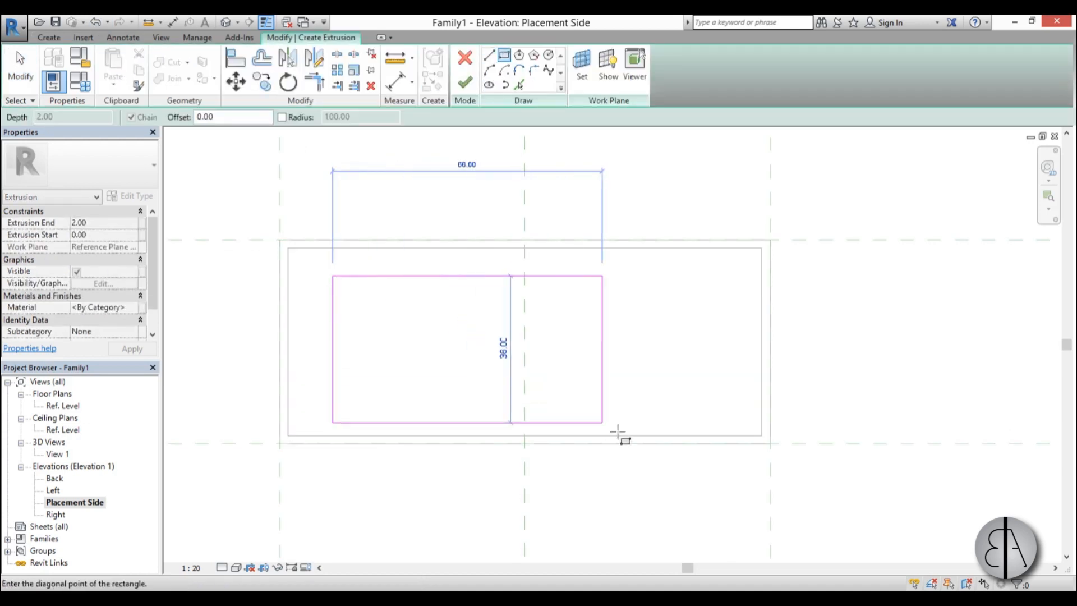
left_click(703, 435)
key("Escape")
key("Escape")
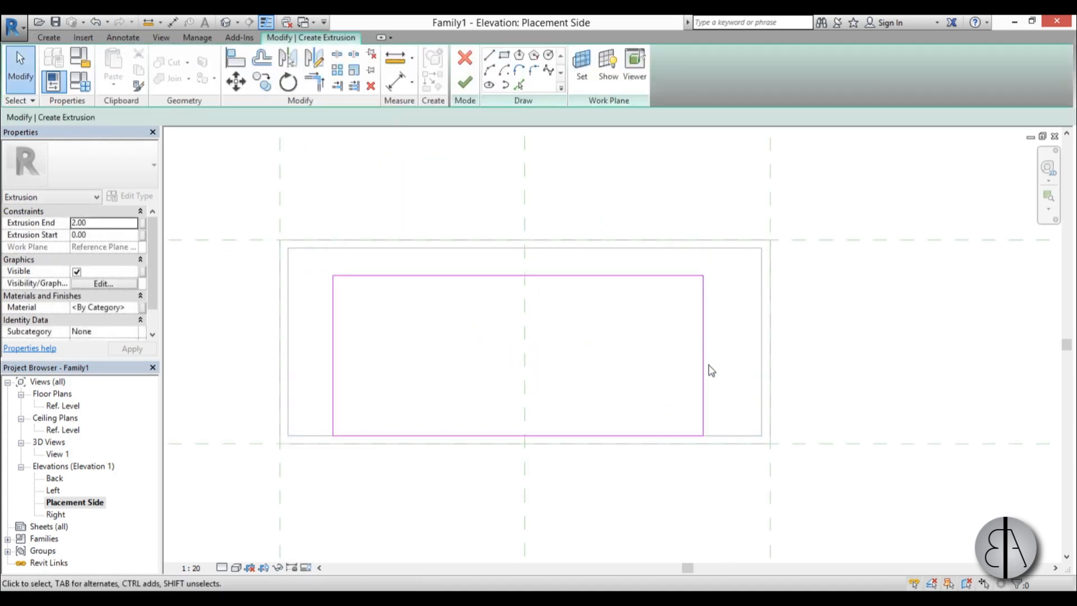
Place the rectangle's right side 40 cm from the vertical centre reference plane.
left_click(703, 372)
mouse_move(365, 264)
left_mouse_down()
mouse_move(469, 311)
mouse_move(526, 354)
left_mouse_up()
left_click(613, 244)
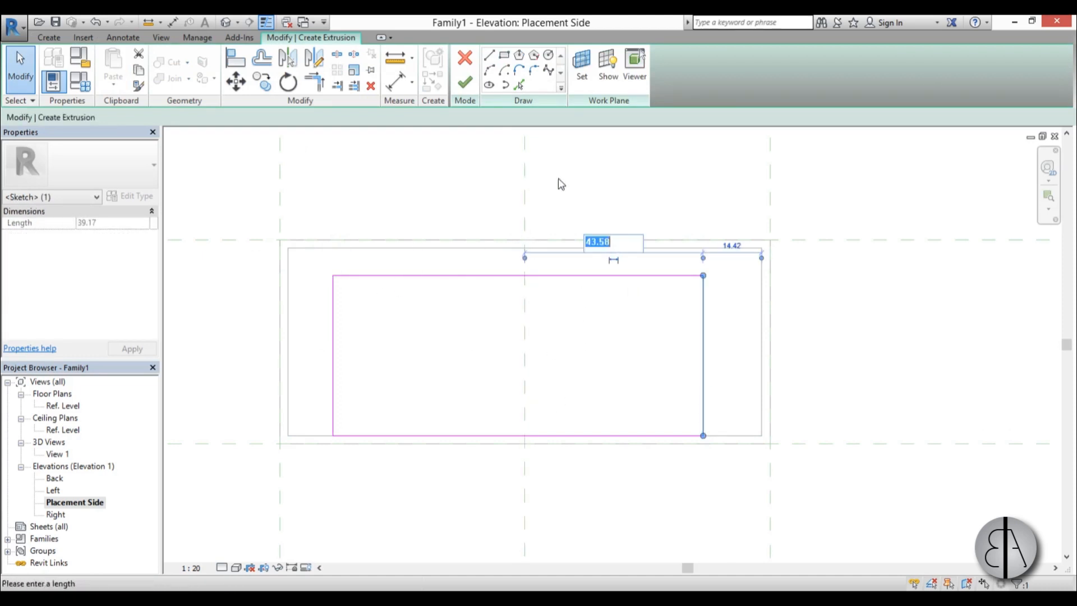
type("40")
key("Return")
key("Escape")
Place the rectangle's left side 80 cm from its right side.
left_click(334, 366)
left_click(510, 453)
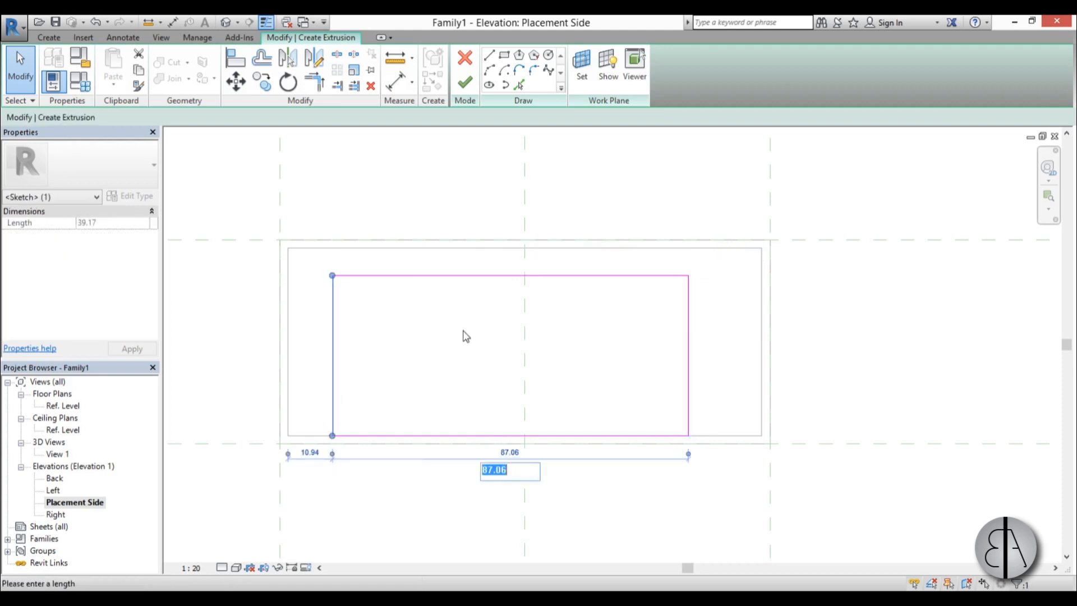
type("80")
key("Return")
key("Escape")
Set the rectangle's top edge 35 cm above its bottom edge.
left_click(449, 276)
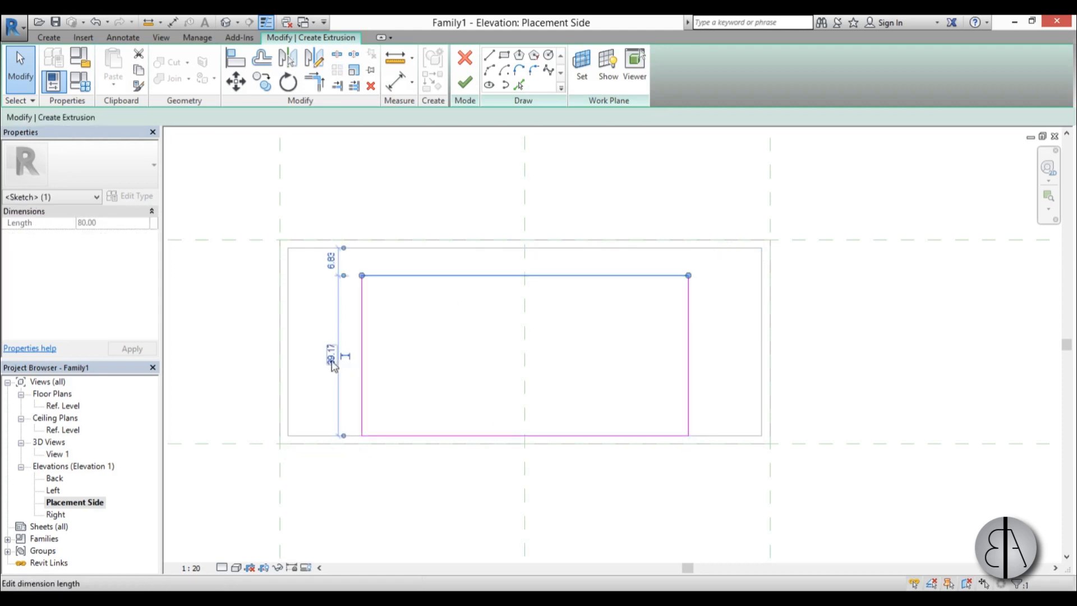
left_click(345, 356)
left_click(316, 355)
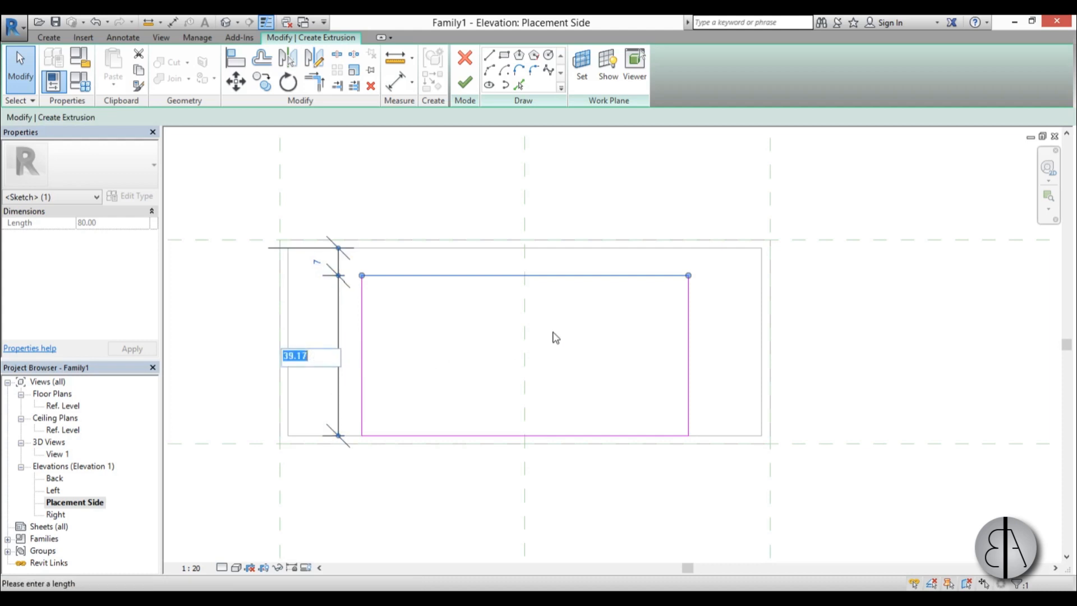
type("35")
key("Return")
left_click(339, 356)
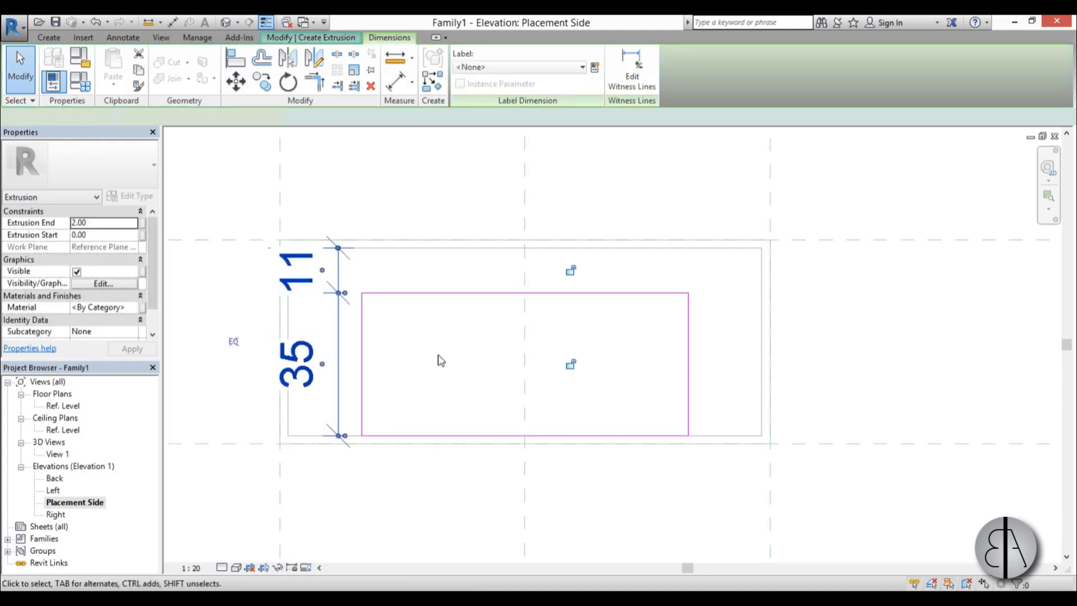
left_click(454, 340)
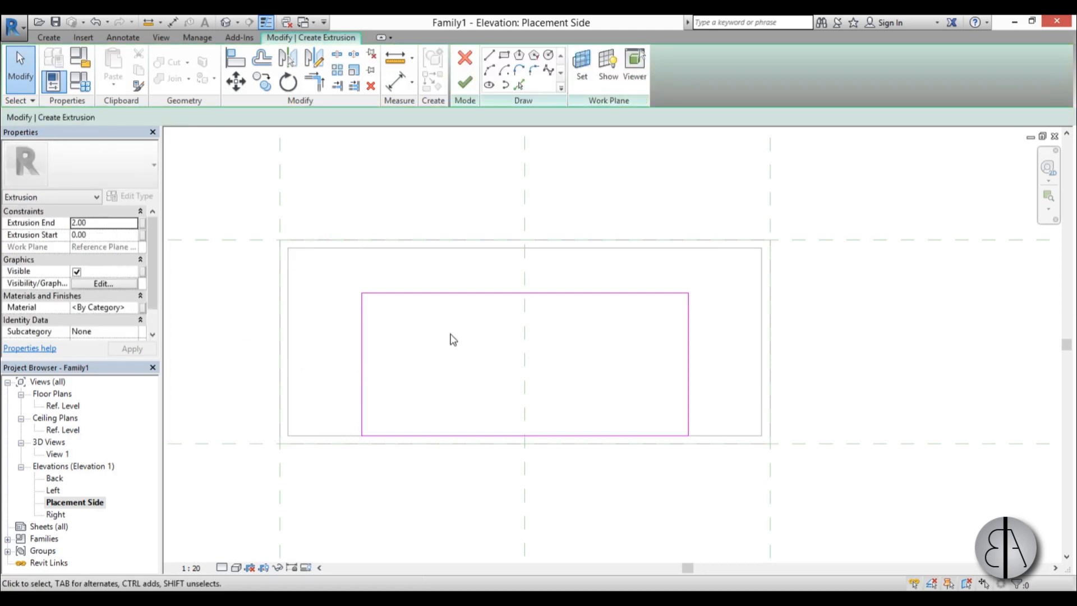
Finish the panel extrusion and, in the Ref. Level plan, shift both faces back to the middle of the burner recess, ending at about 18.70 cm.
left_click(464, 83)
double_click(58, 406)
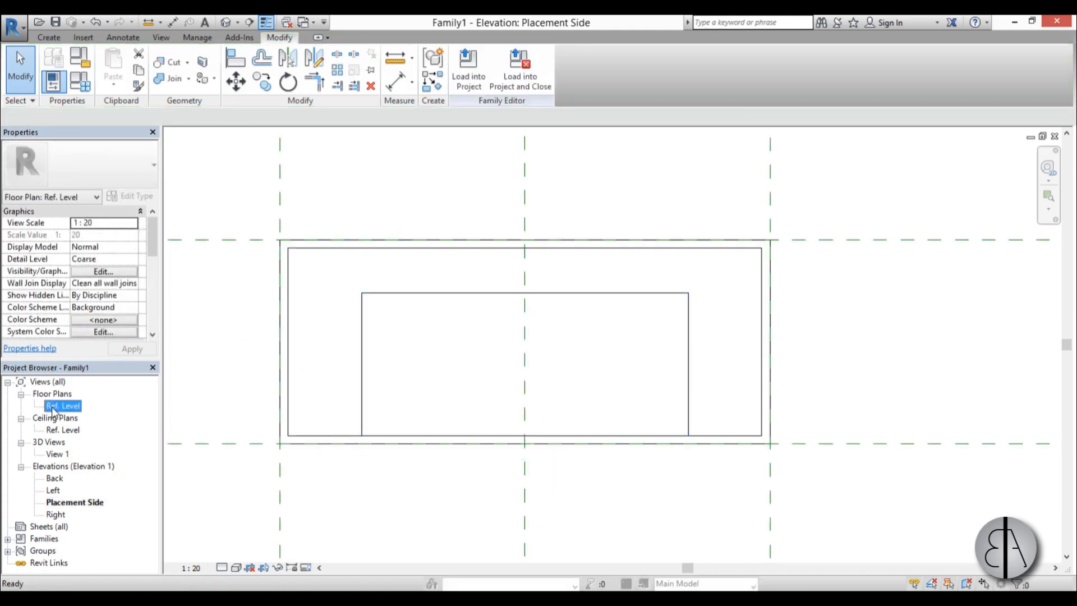
scroll(546, 342, "up", 3)
scroll(562, 450, "down", 4)
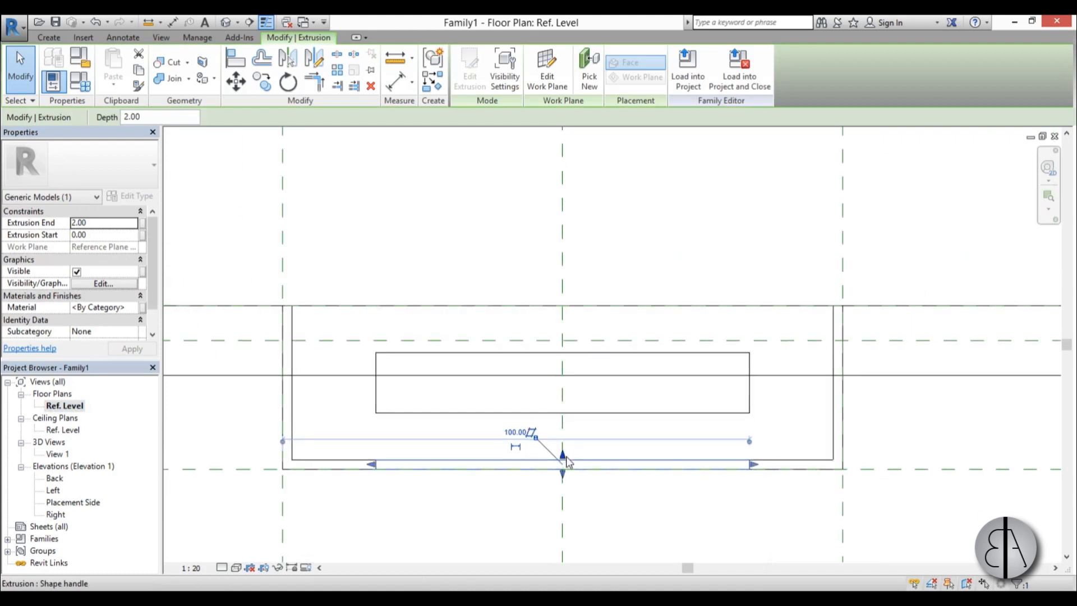
left_click_drag(562, 456, 551, 383)
left_click_drag(562, 474, 563, 390)
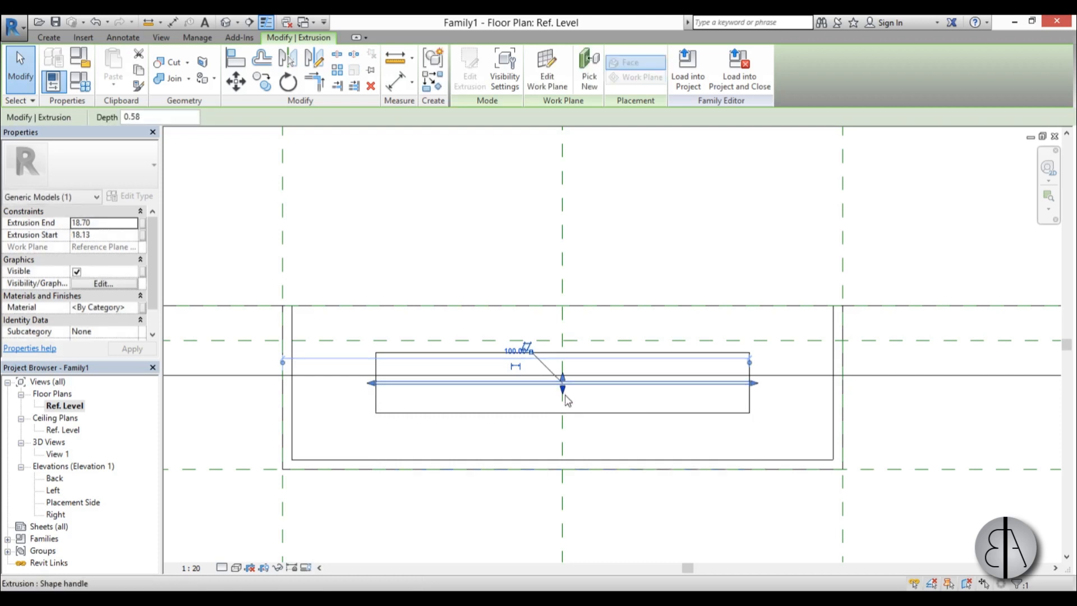
Thin the fire panel to a depth of about 0.19 cm by moving its front face back.
scroll(563, 387, "up", 6)
left_click_drag(550, 387, 548, 363)
scroll(579, 387, "down", 6)
key("Escape")
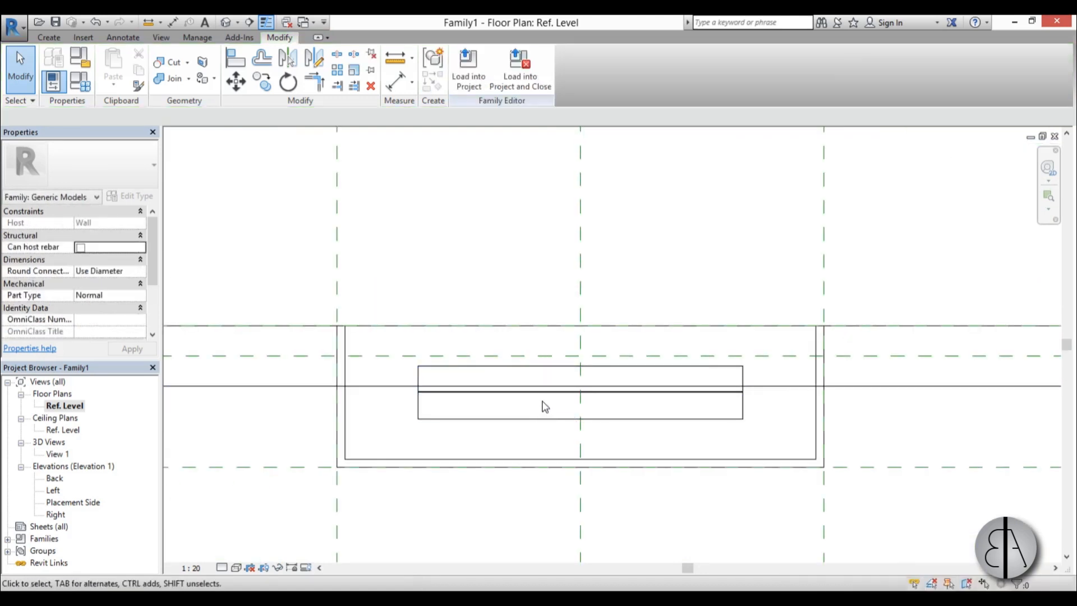
scroll(520, 384, "up", 4)
left_click(519, 384)
left_click(313, 441)
In 3D View 1, open the fire panel's material choice and duplicate the Default material under the name fire.
double_click(57, 453)
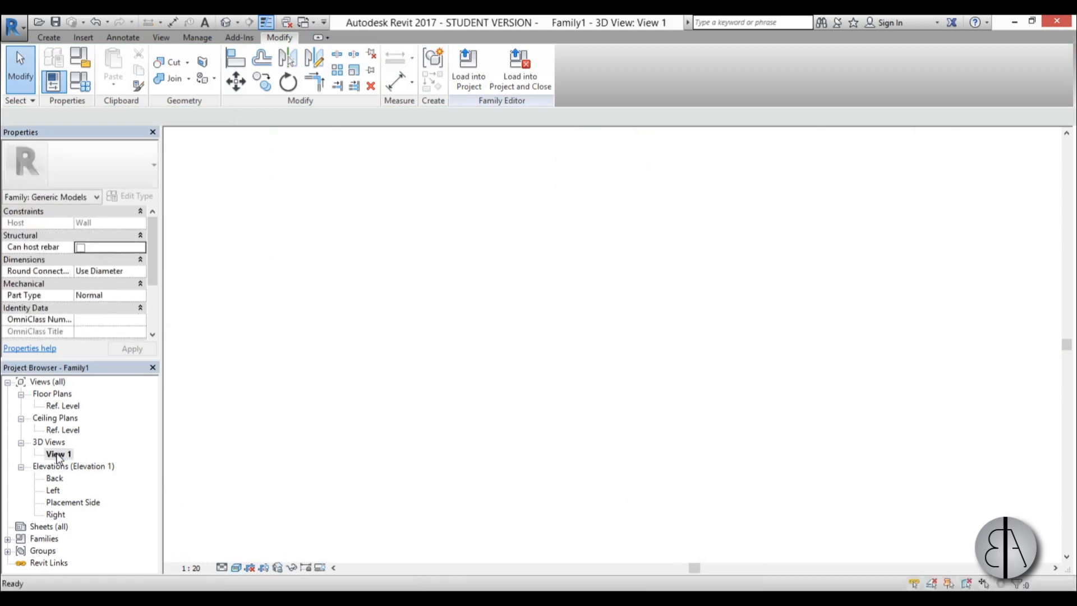
middle_click_drag(518, 402, 524, 266, "shift")
left_click(514, 257)
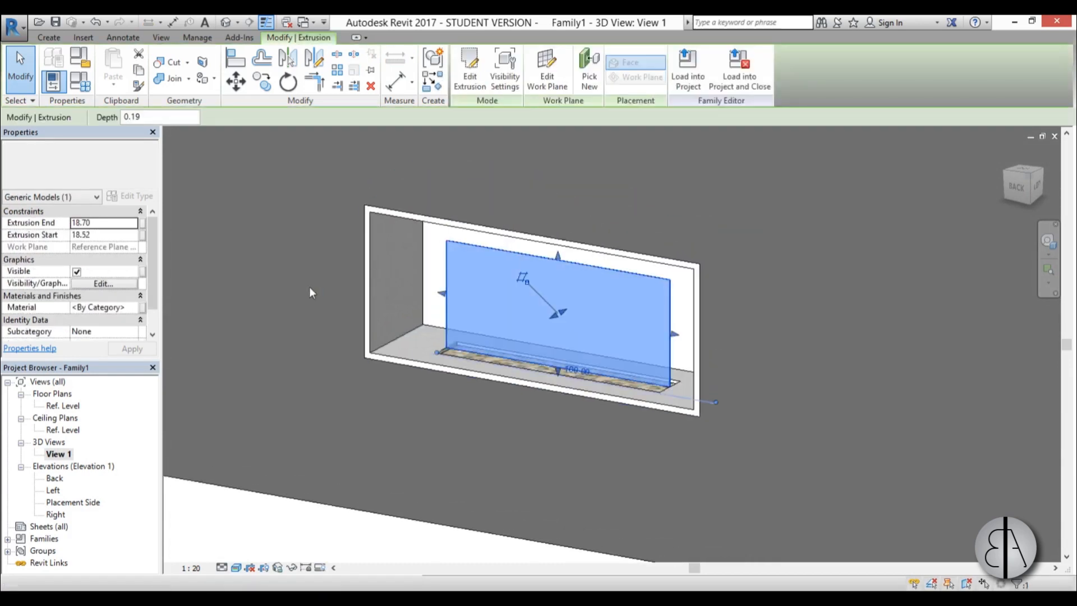
left_click(133, 308)
left_click(136, 307)
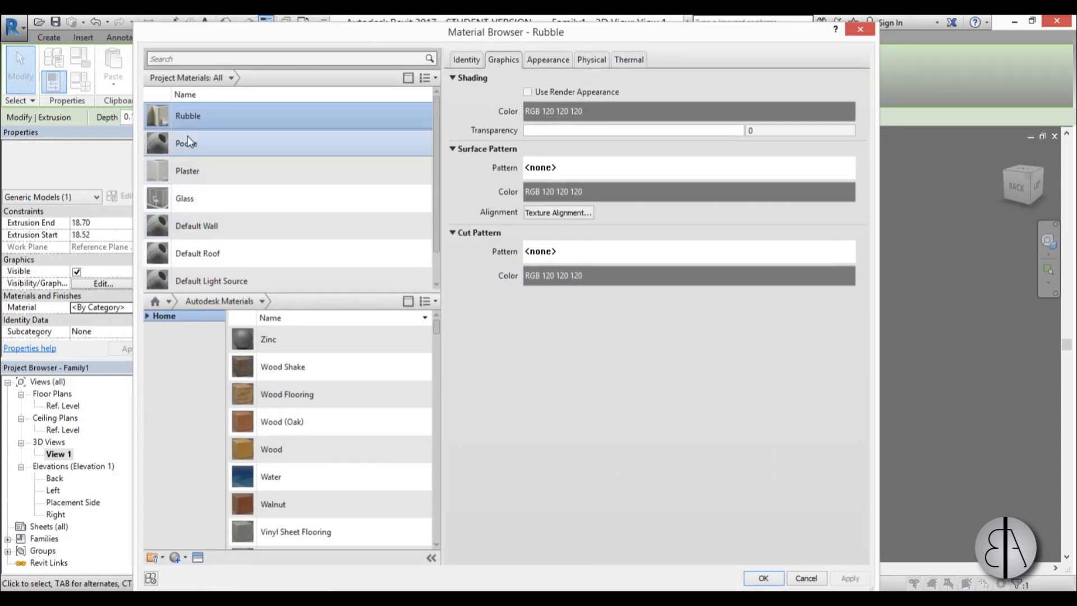
scroll(245, 241, "down", 1)
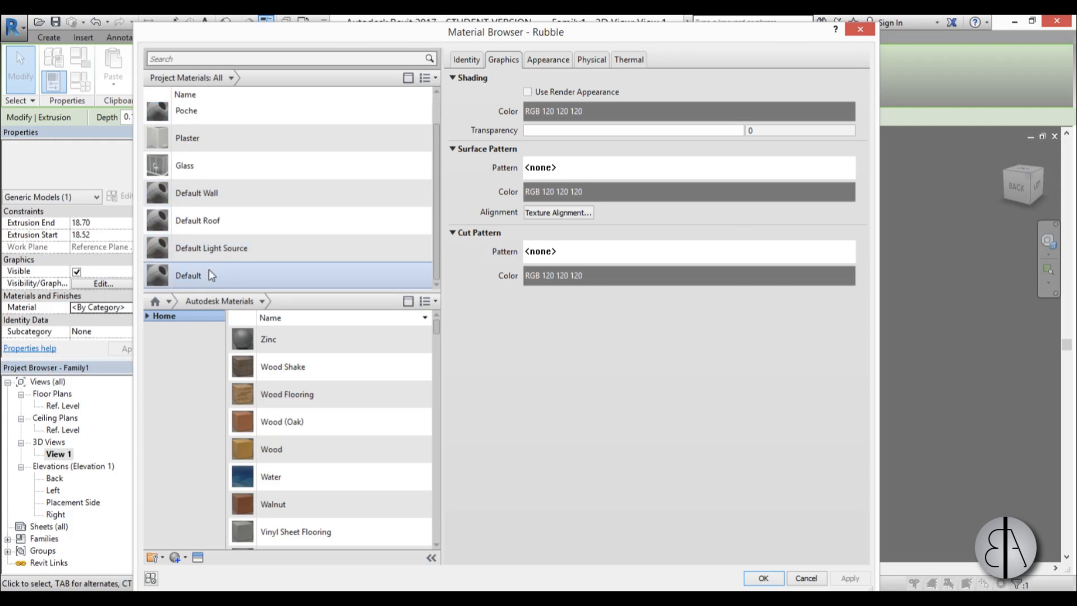
right_click(187, 277)
left_click(229, 298)
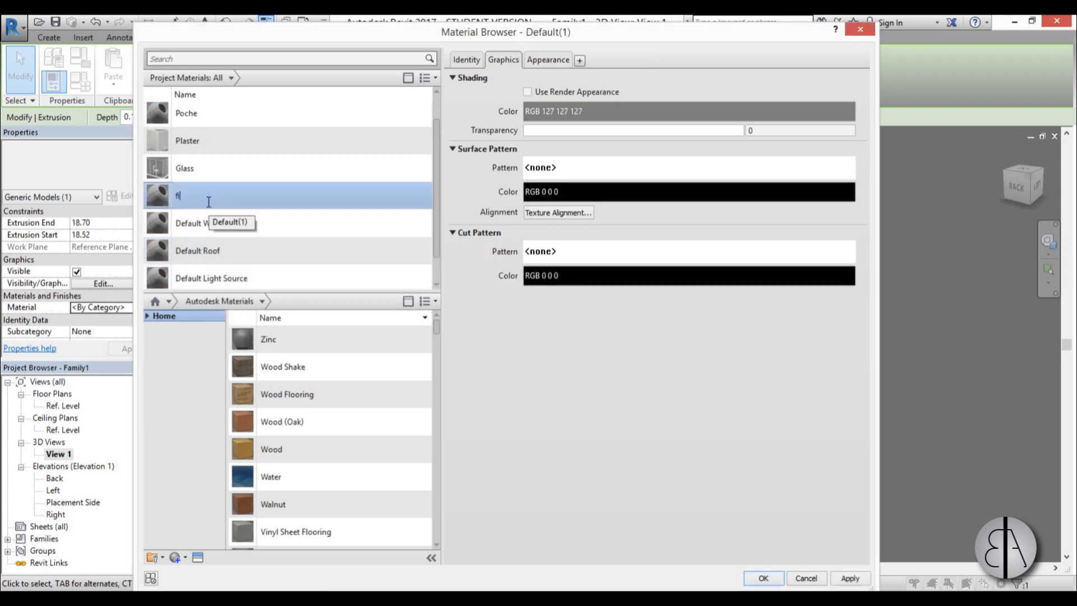
key("Return")
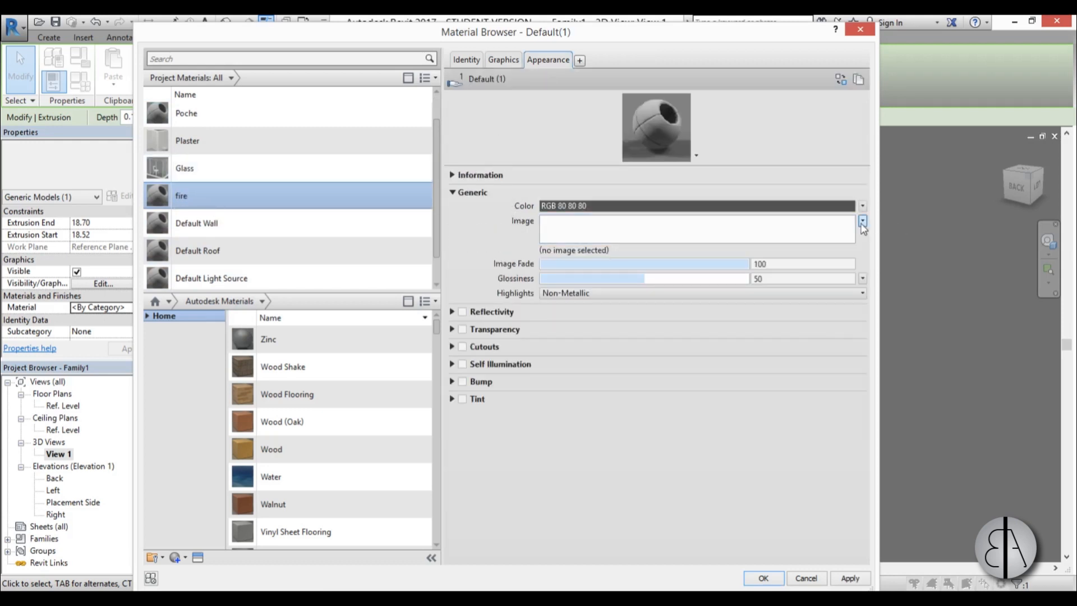
Load the fire image from the Desktop as the fire material's generic appearance image.
left_click(620, 235)
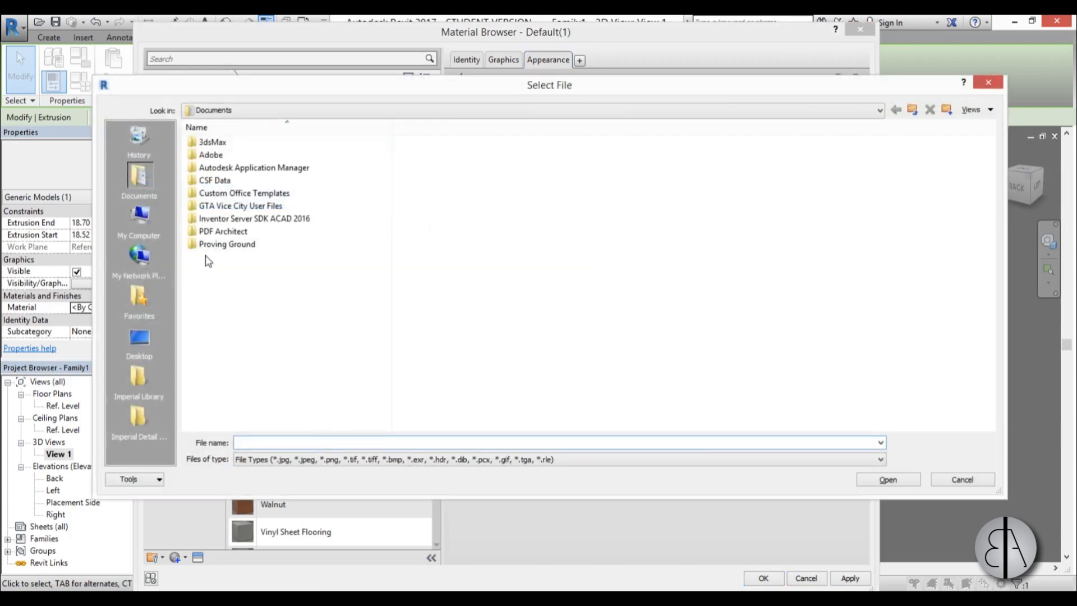
left_click(150, 337)
left_click(221, 221)
left_click(891, 479)
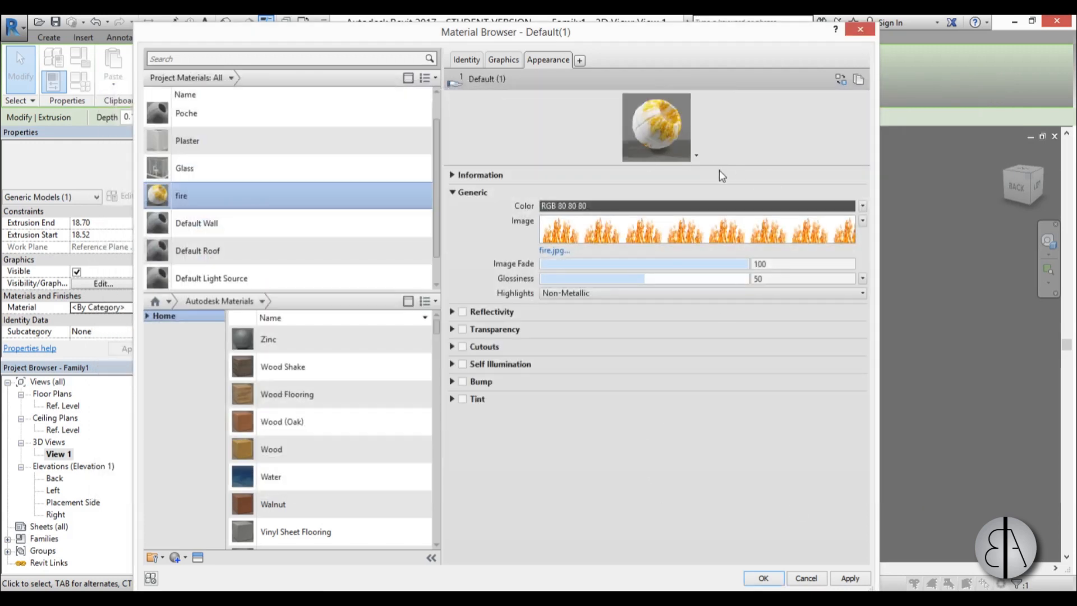
Unlock the fire image's aspect ratio and set its sample size to 80 cm wide and 40 cm high.
left_click(862, 221)
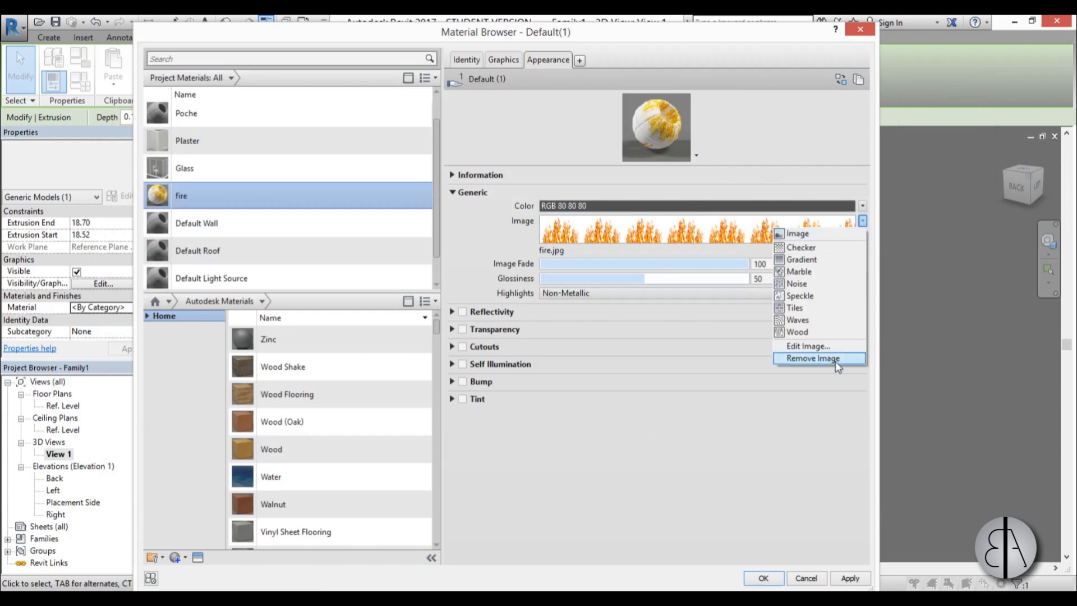
left_click(818, 348)
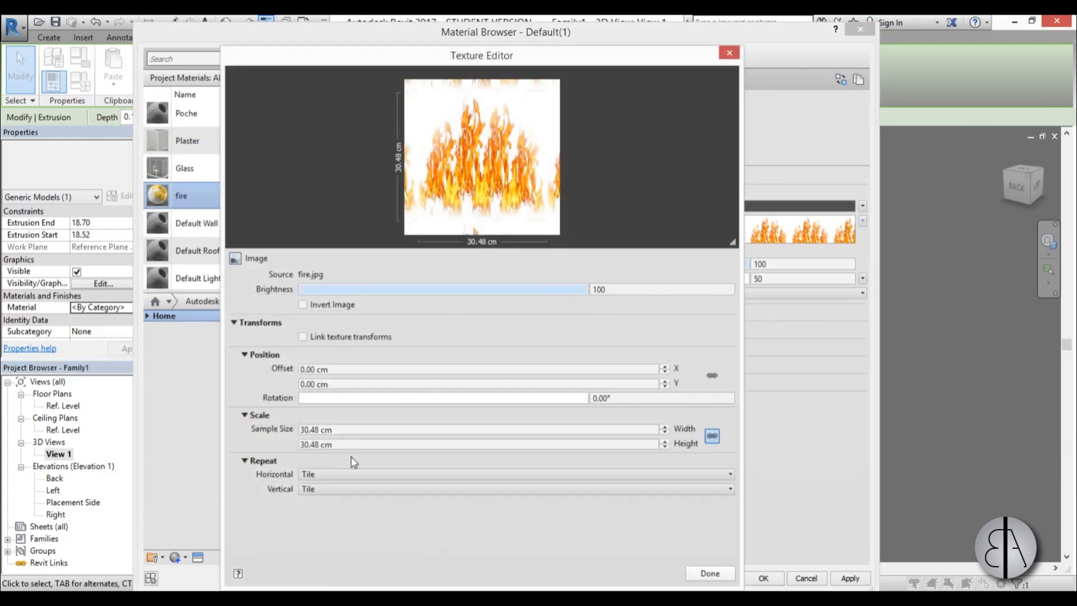
left_click(346, 430)
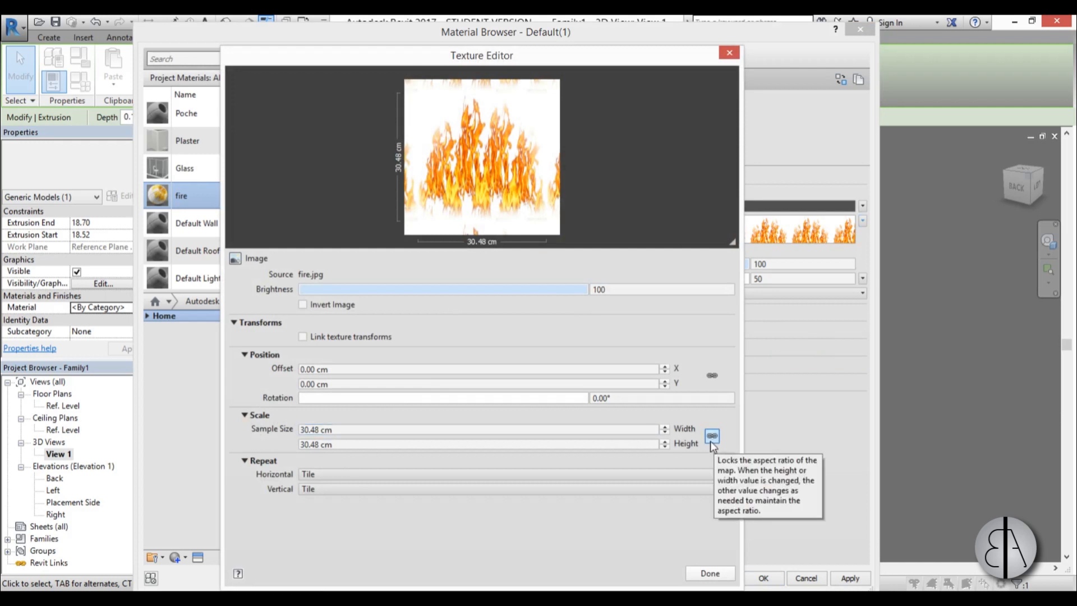
double_click(363, 433)
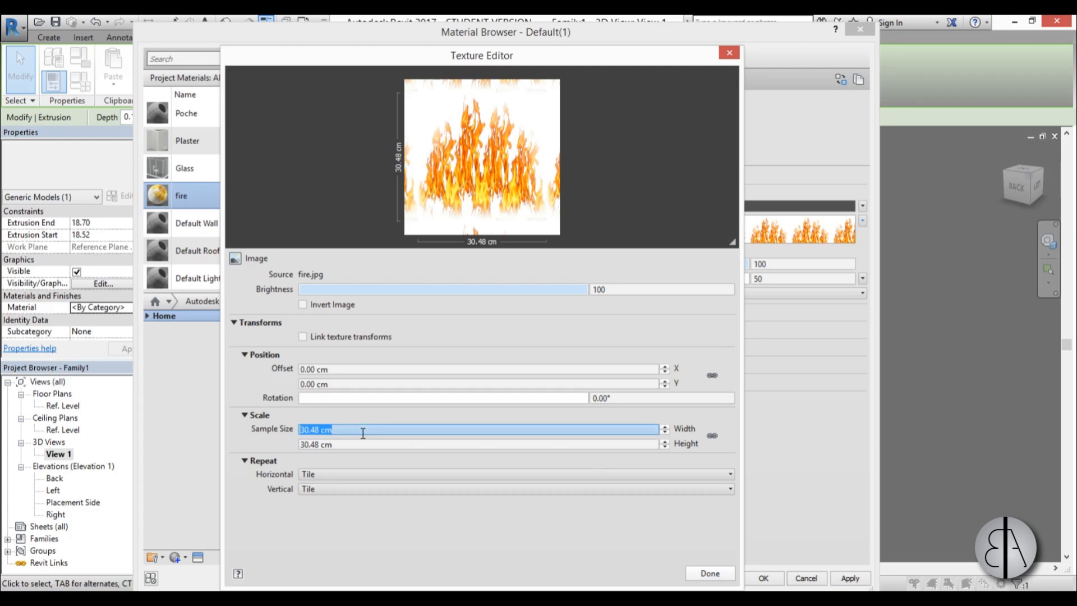
type("80")
double_click(360, 444)
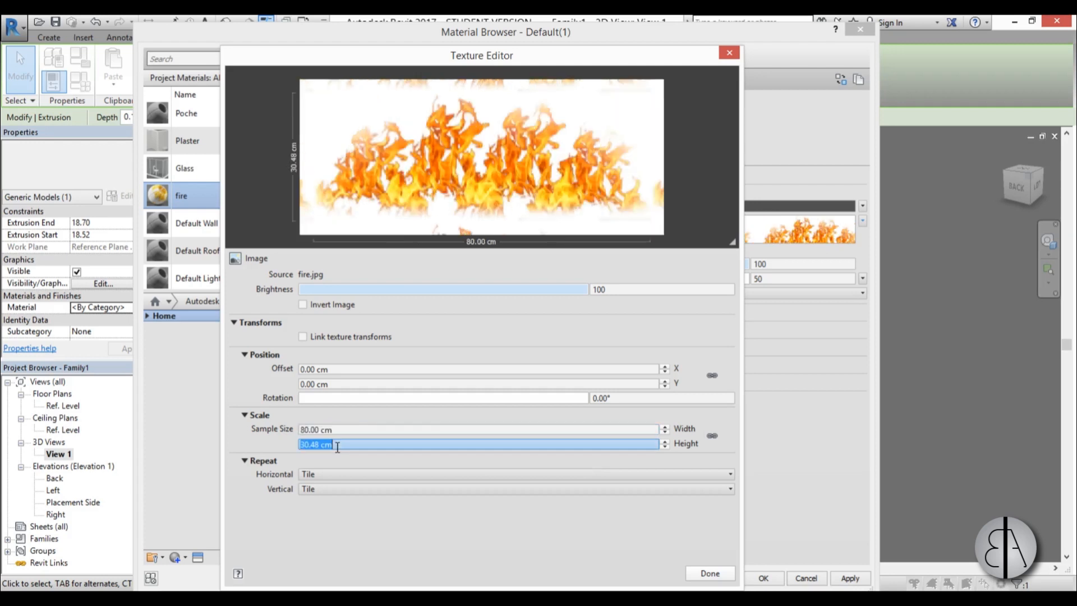
type("40")
key("Return")
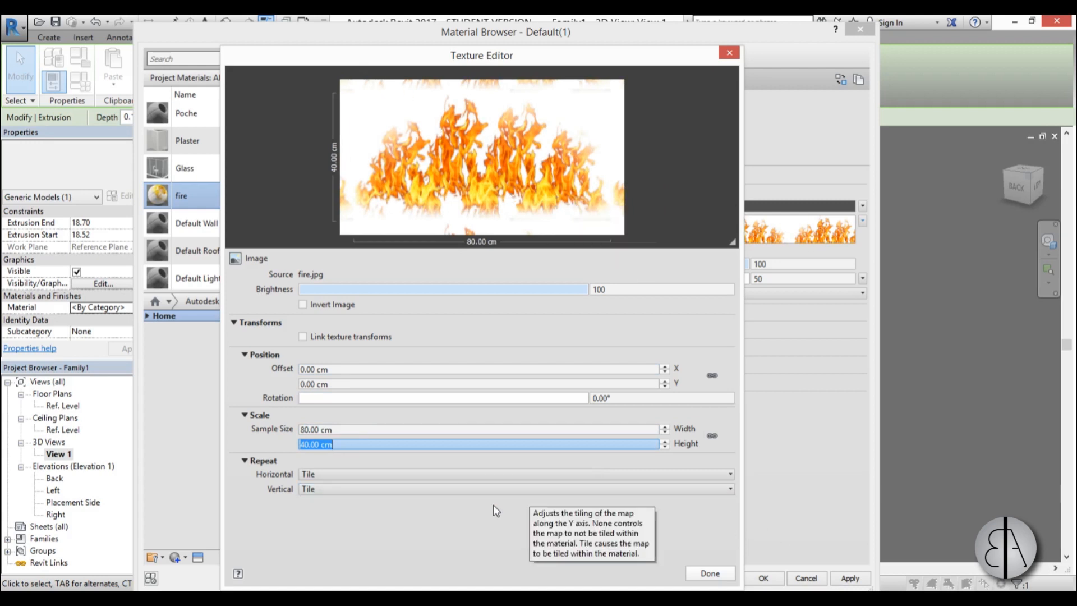
left_click(707, 576)
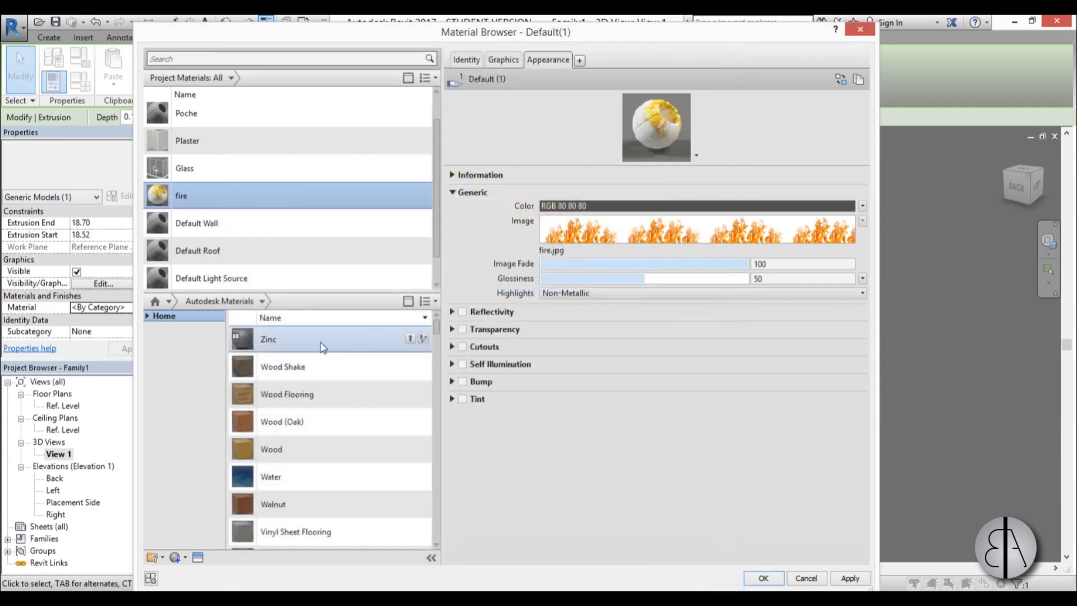
Enable Cutouts with the mask image from the Desktop and set its unlocked sample size to 80 by 40 cm.
left_click(466, 348)
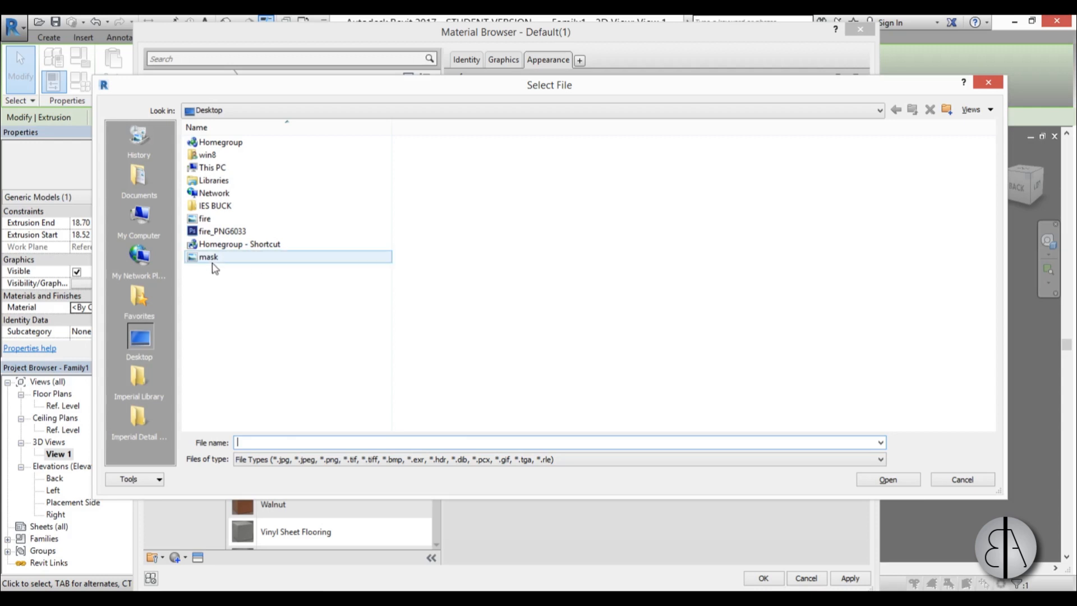
double_click(208, 258)
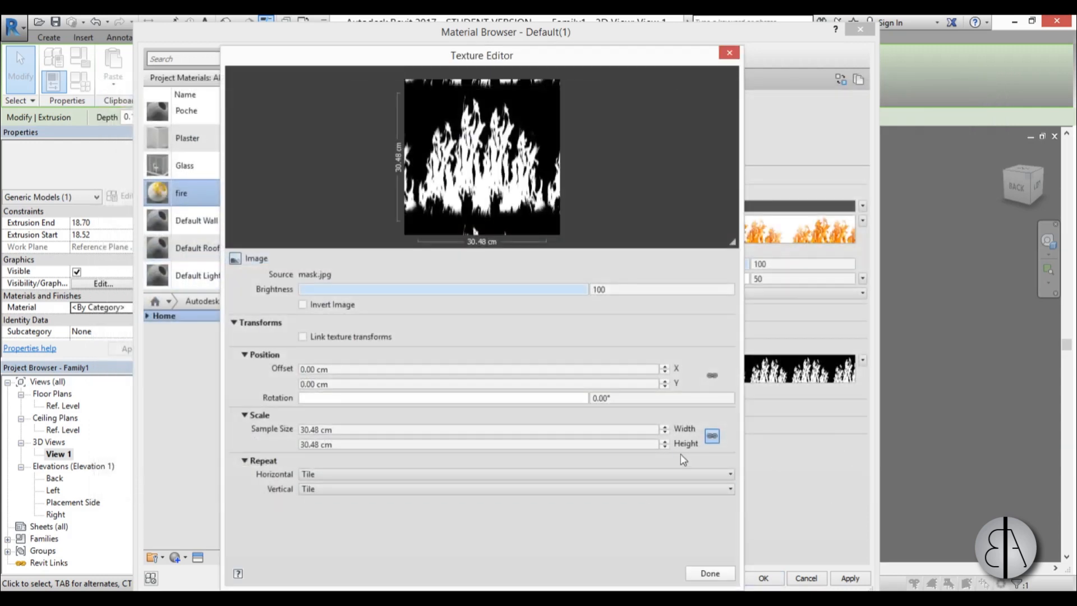
left_click(362, 432)
type("8")
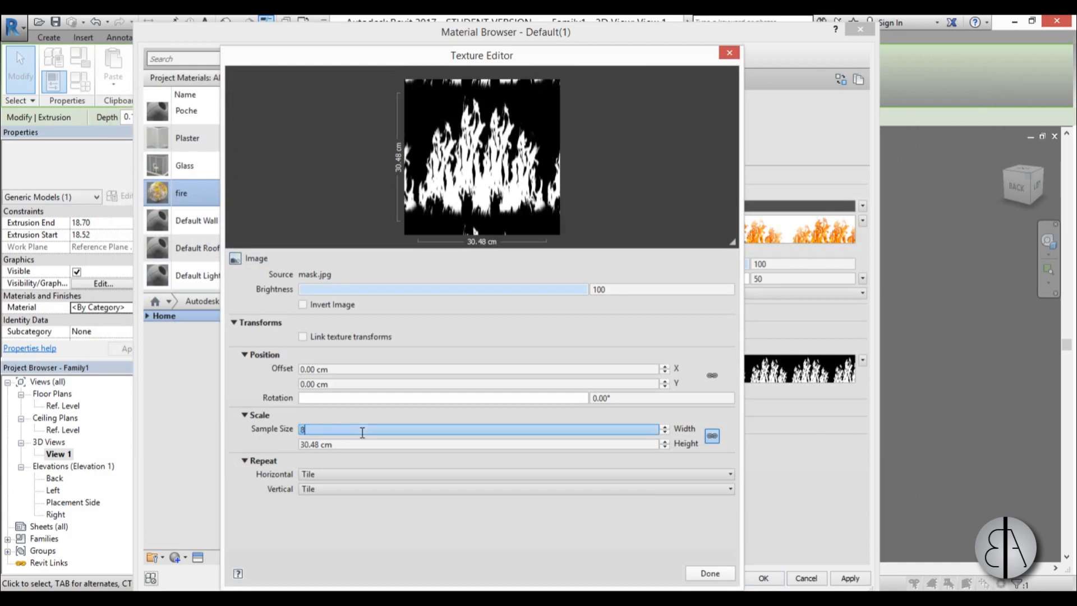
type("0")
key("Return")
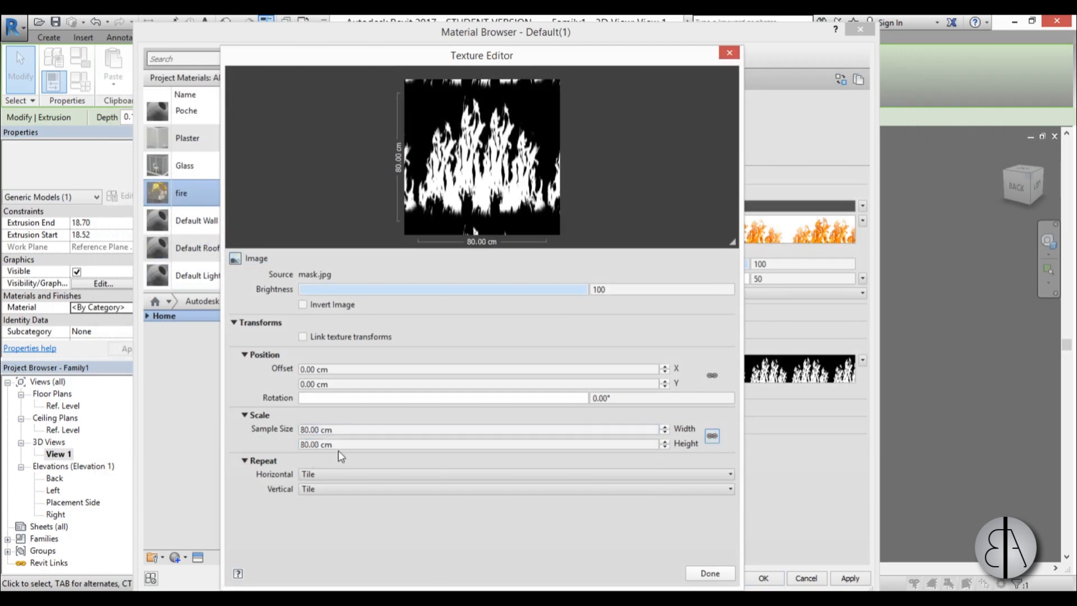
left_click(363, 443)
type("40")
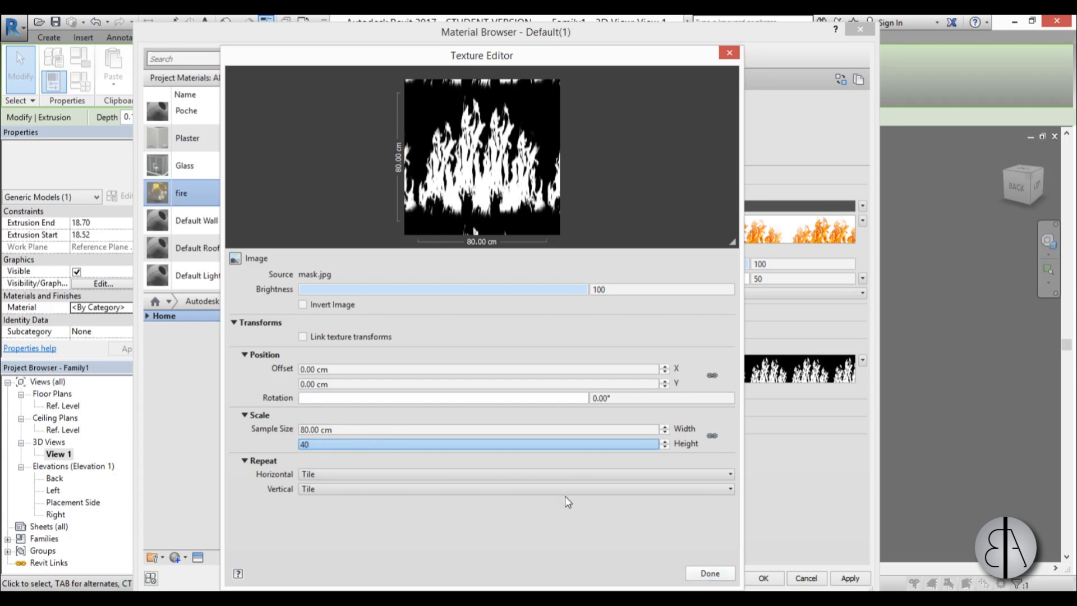
key("Return")
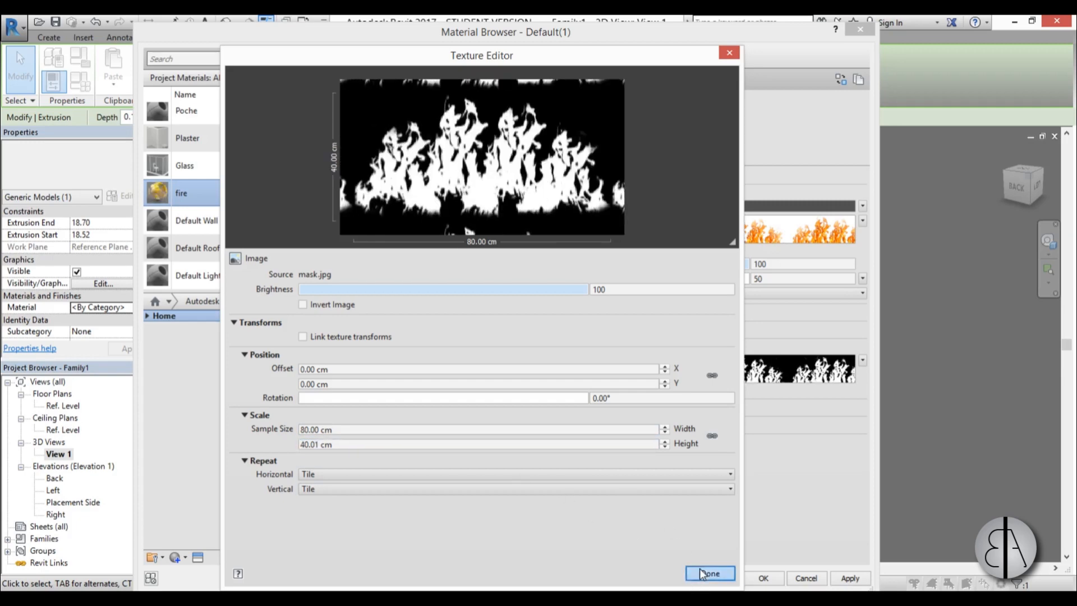
left_click(702, 573)
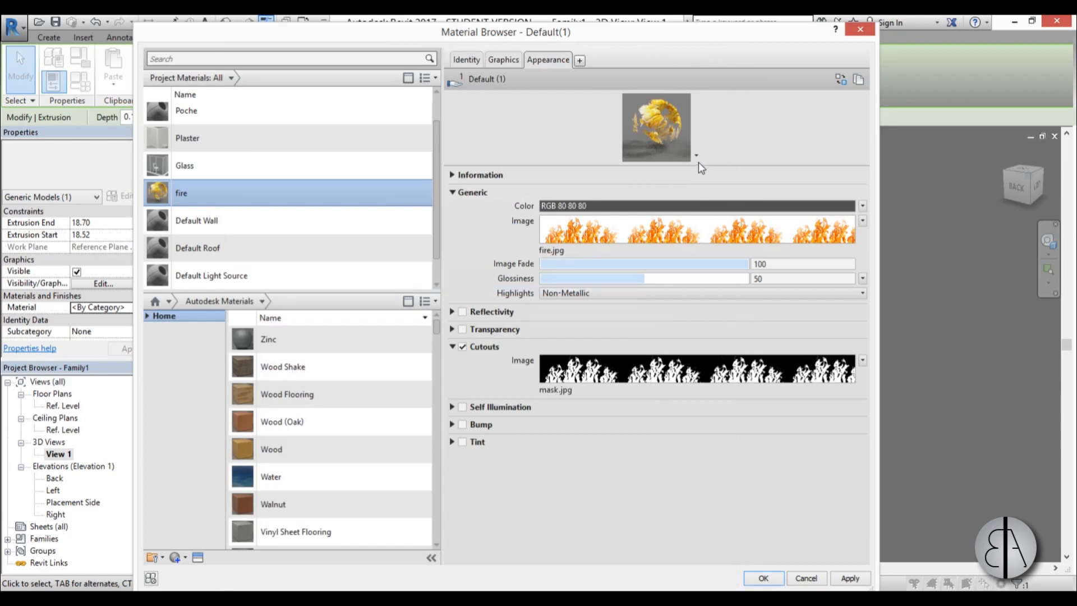
Enlarge the material preview, apply the fire material to the panel and view the panel up close in 3D.
left_click_drag(698, 164, 701, 324)
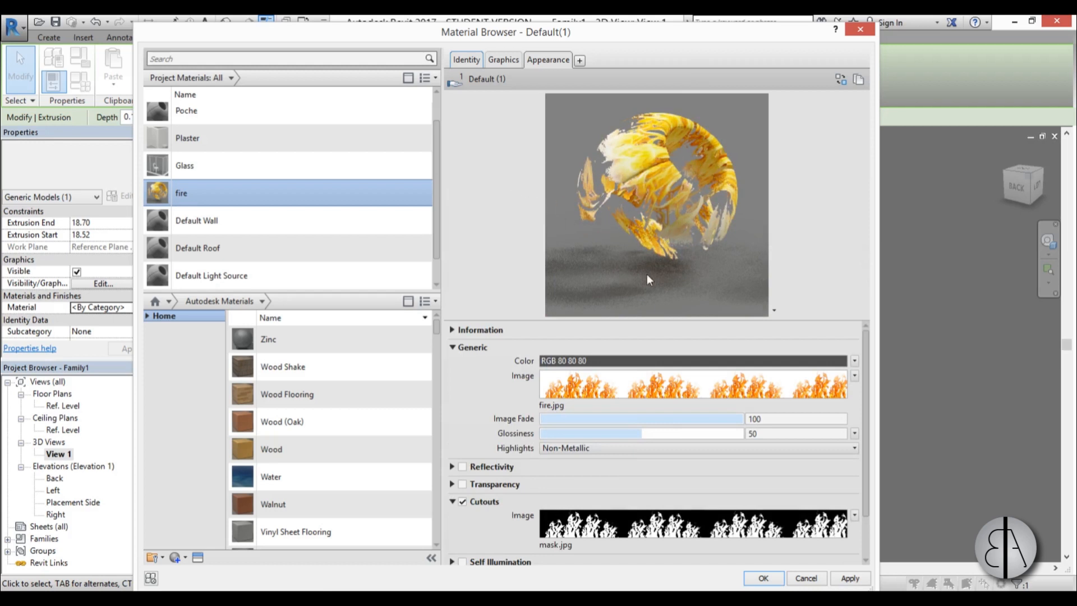
scroll(694, 447, "down", 3)
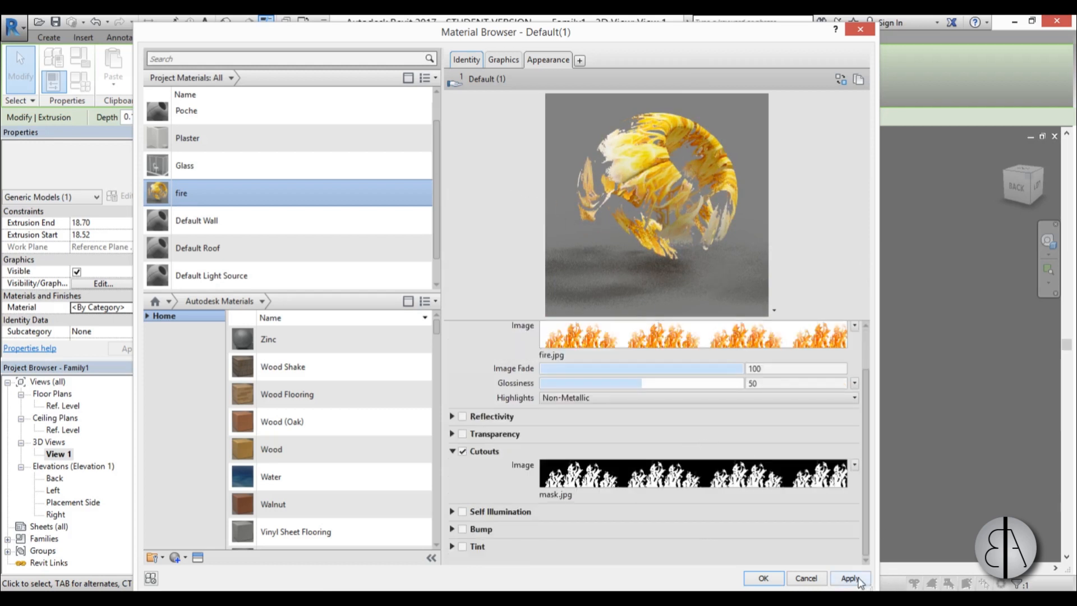
left_click(849, 578)
left_click(761, 578)
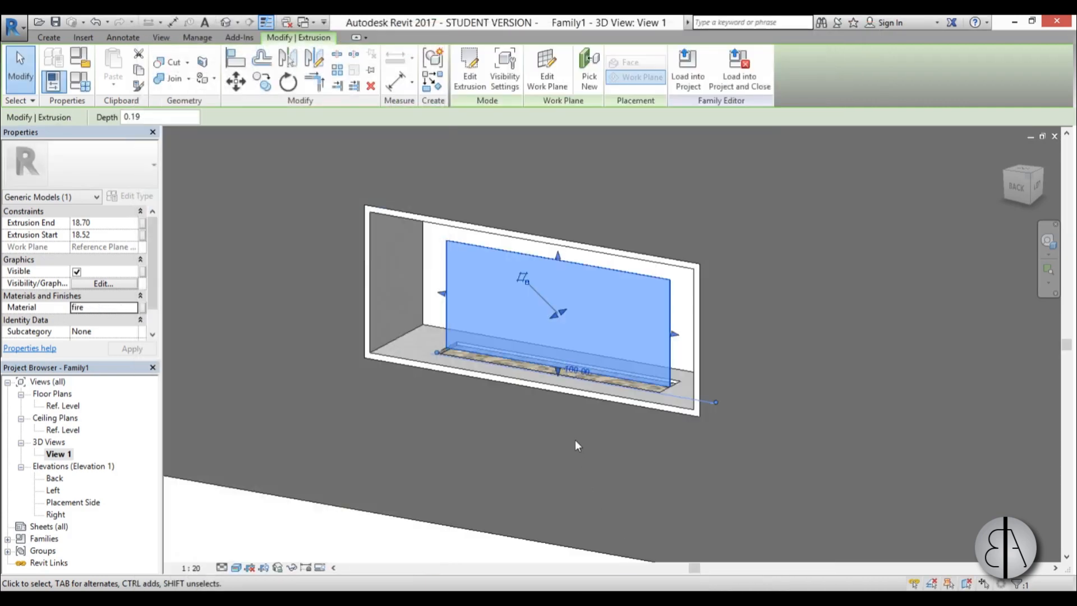
left_click(610, 471)
middle_click_drag(530, 439, 645, 404, "shift")
scroll(490, 333, "up", 4)
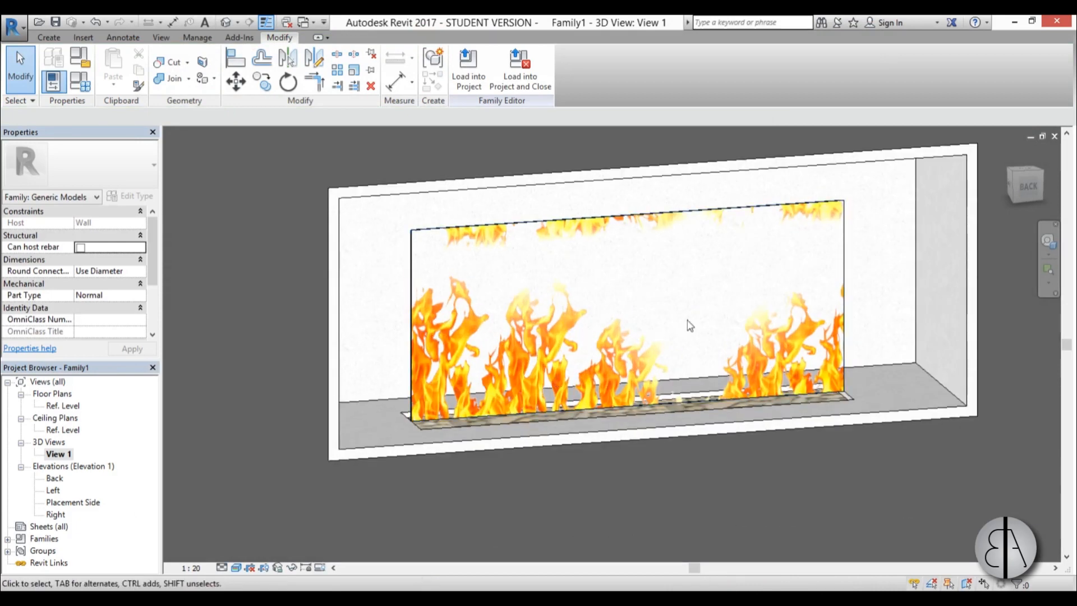
Select the upright panel and open the appearance settings of its fire material.
left_click(440, 230)
left_click(371, 260)
left_click(422, 325)
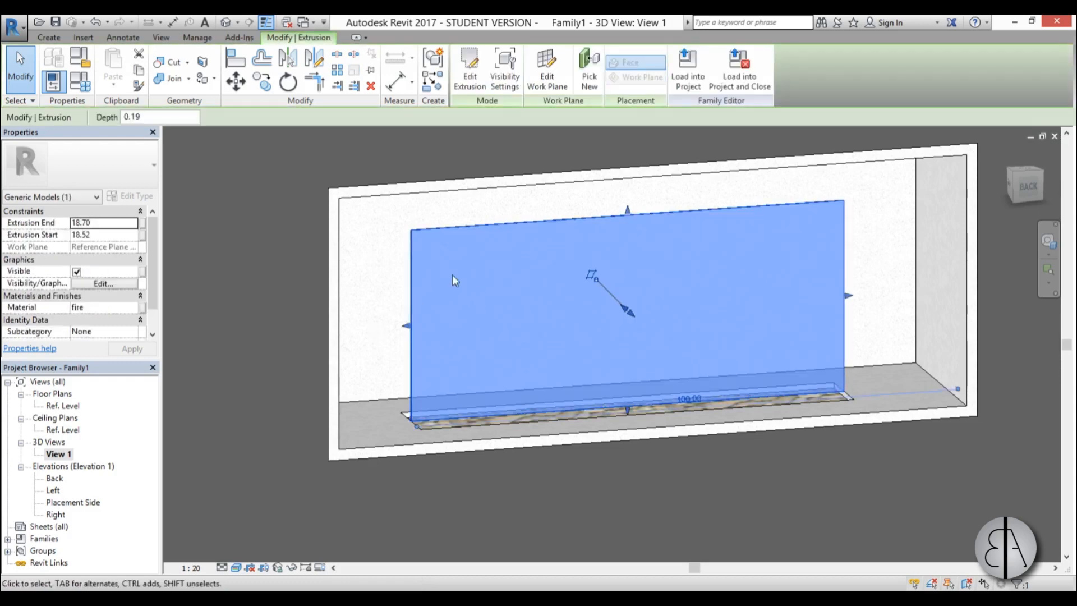
left_click(375, 316)
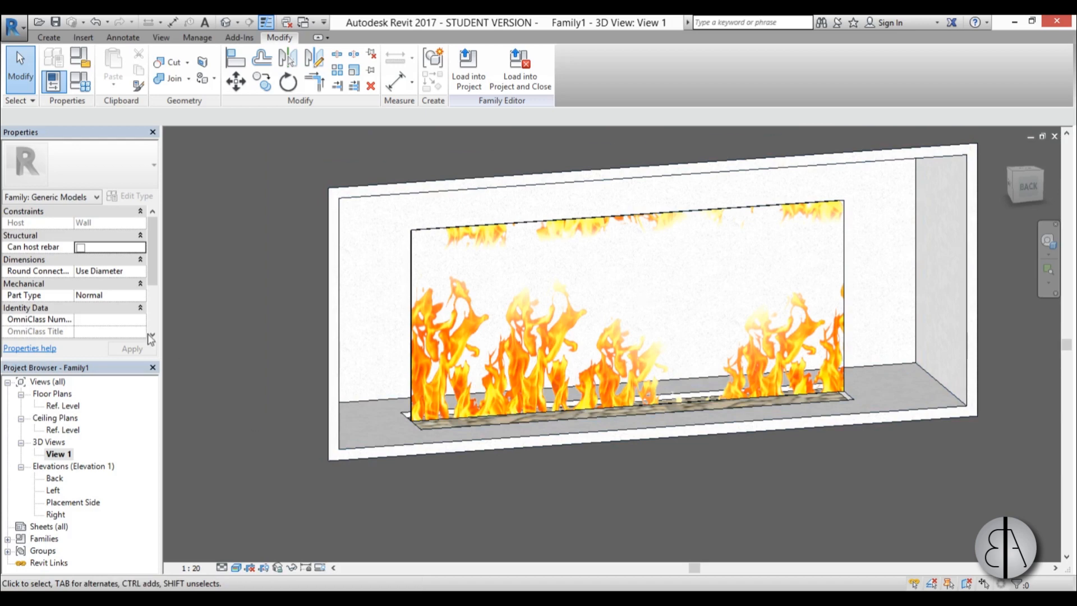
left_click(420, 300)
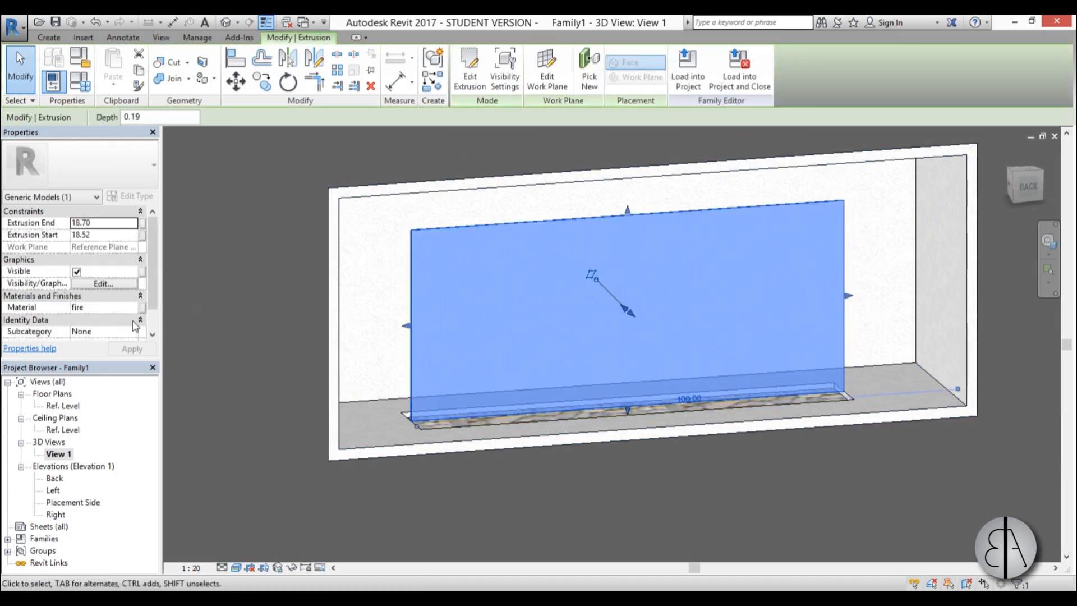
left_click(112, 308)
left_click(138, 308)
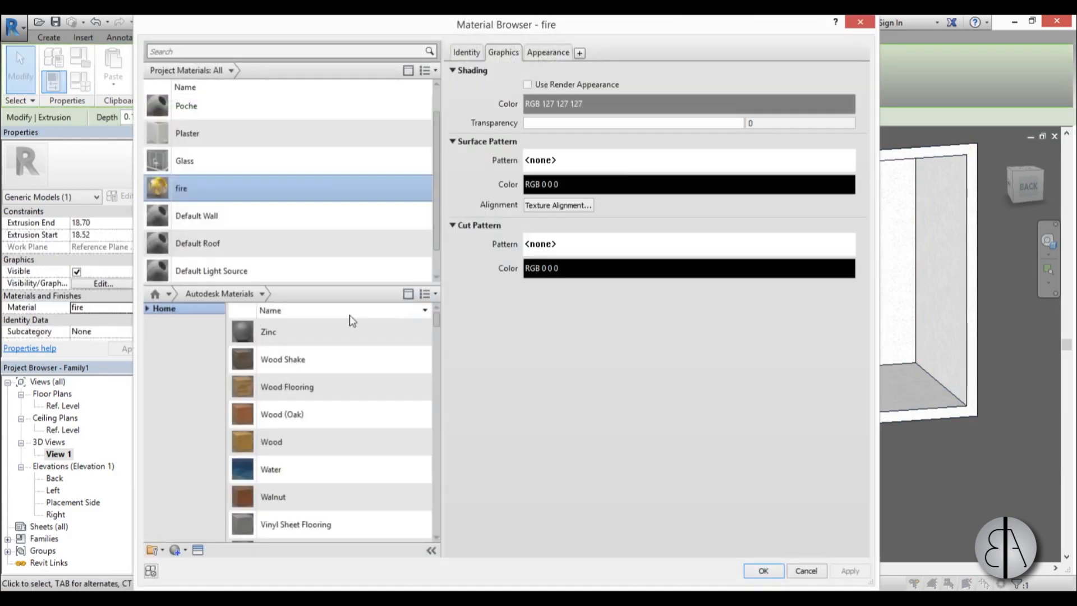
left_click(540, 55)
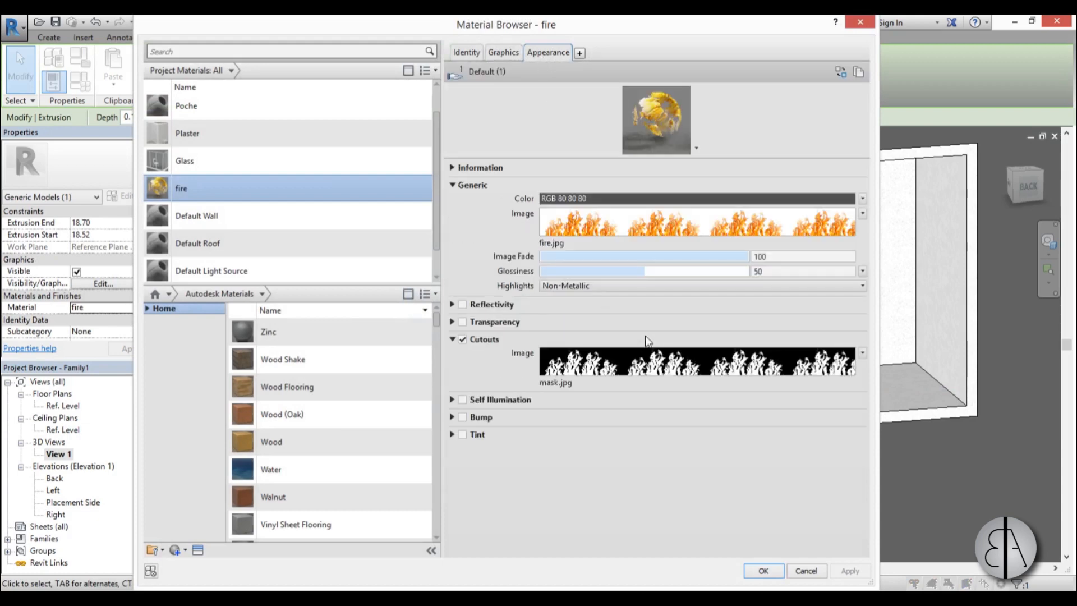
Set the fire image's texture offset to 30 cm in X.
left_click(862, 214)
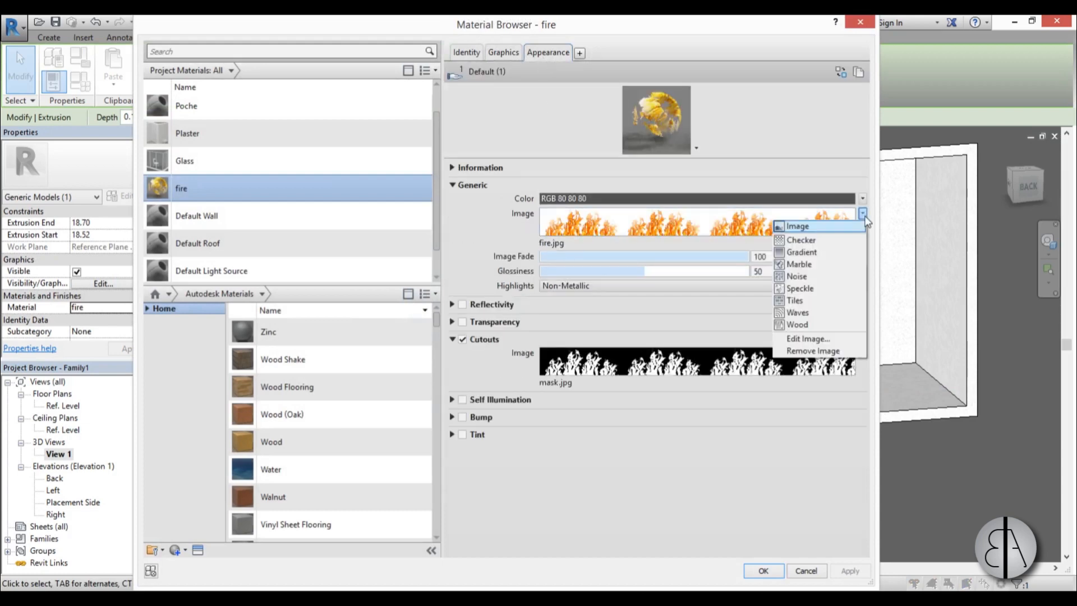
left_click(832, 340)
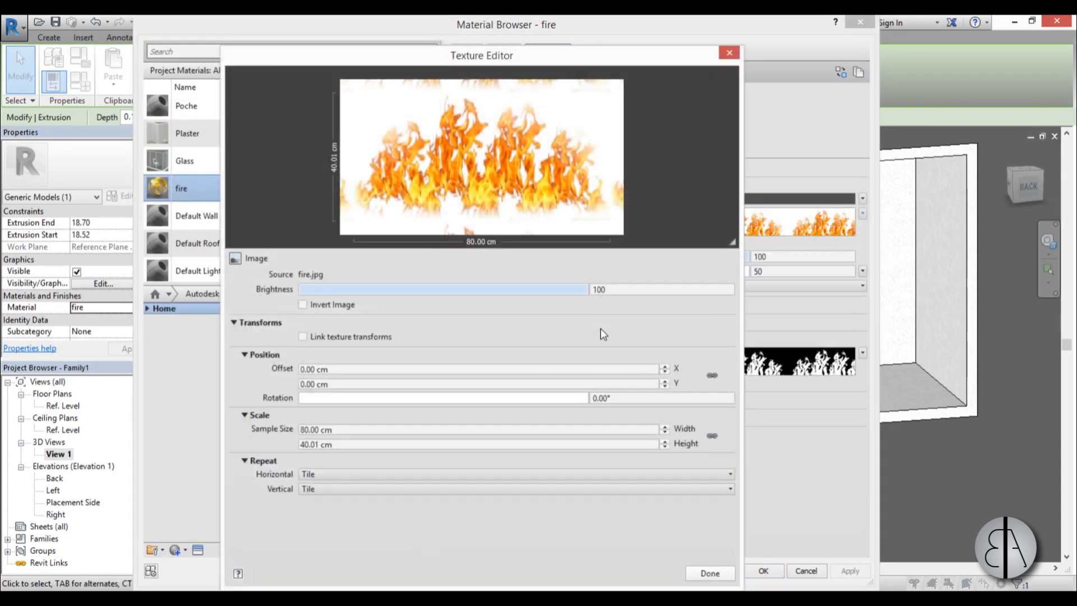
left_click(346, 372)
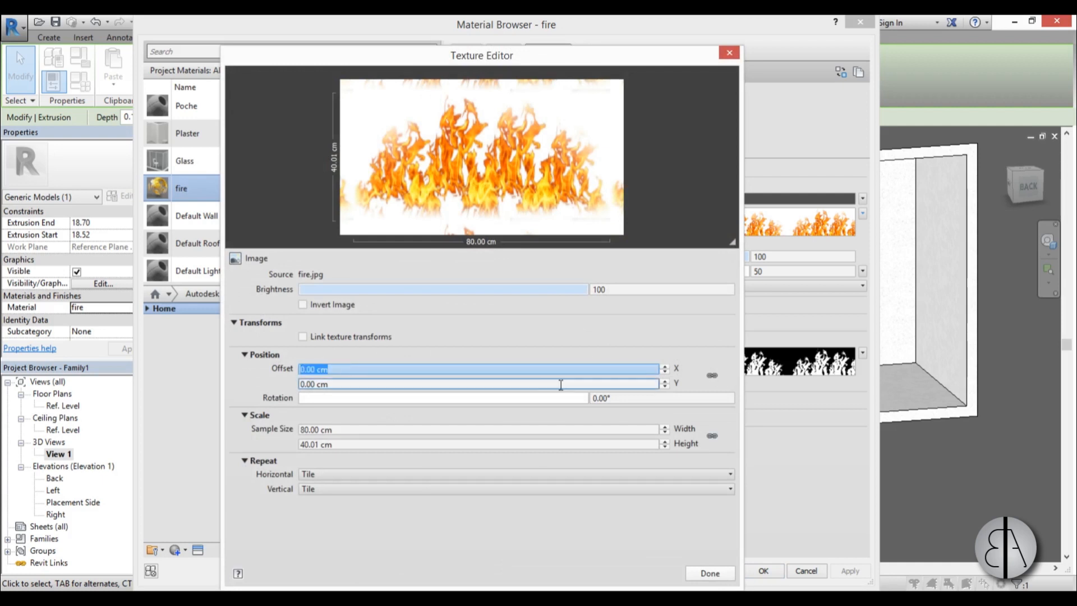
type("30")
left_click(514, 384)
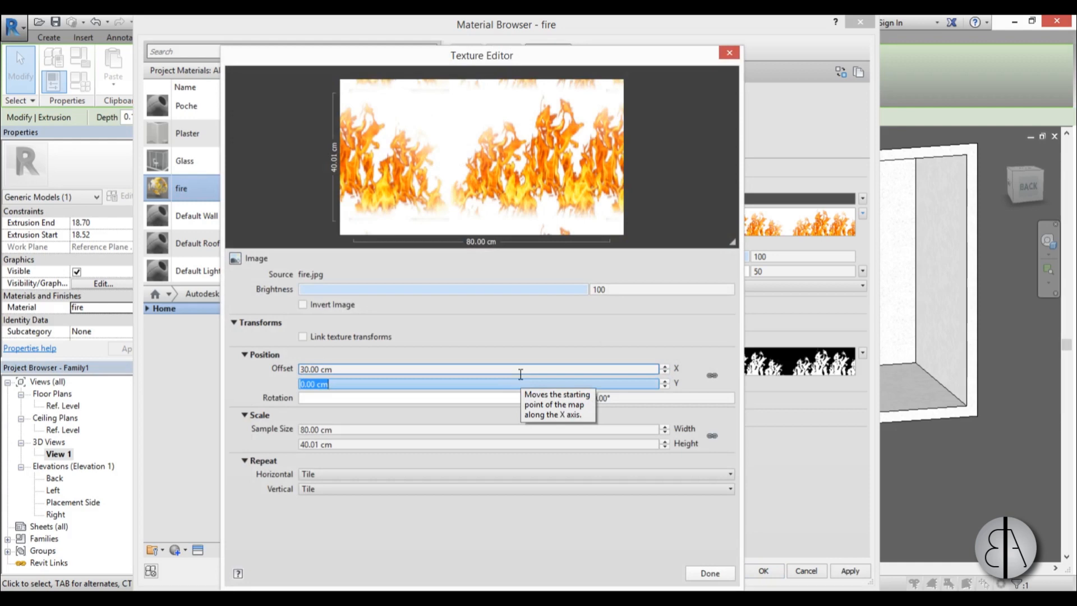
left_click(711, 575)
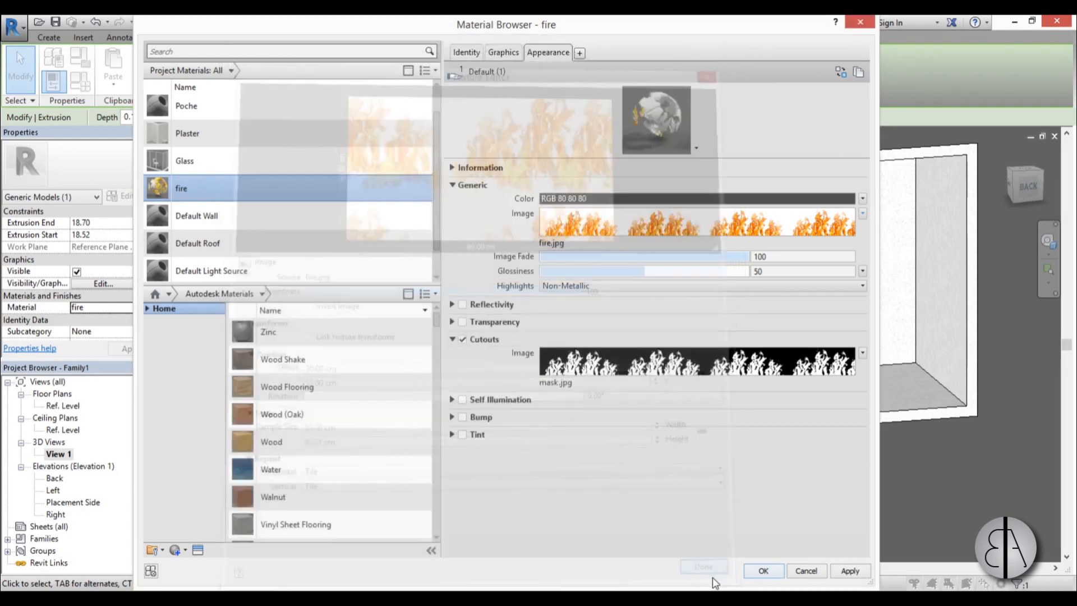
Offset the cutout mask image by 30 cm in X and 10 cm in Y, and apply the material changes.
left_click(863, 354)
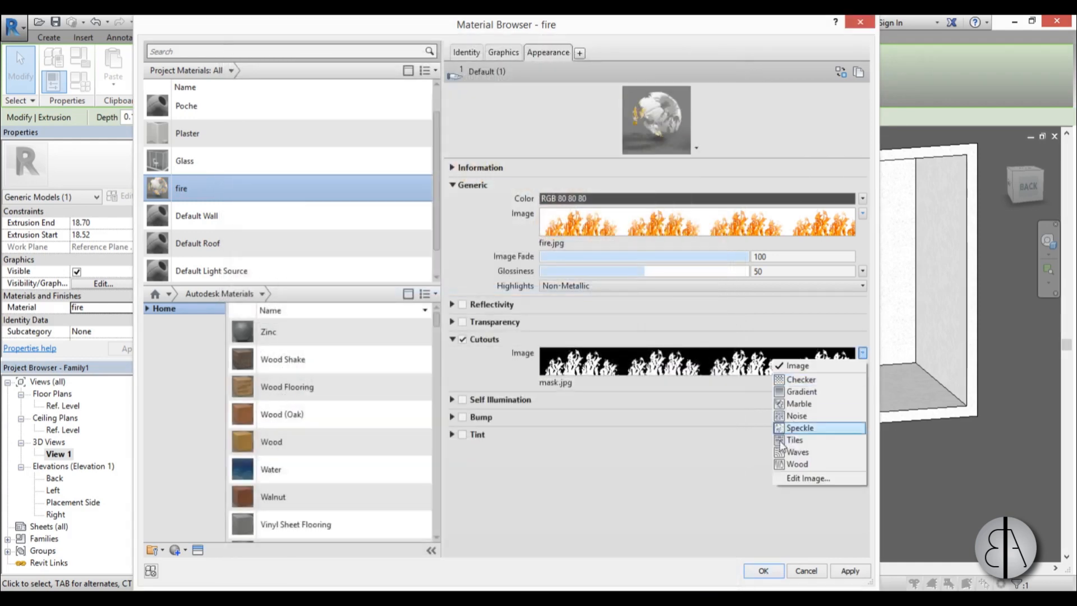
left_click(812, 480)
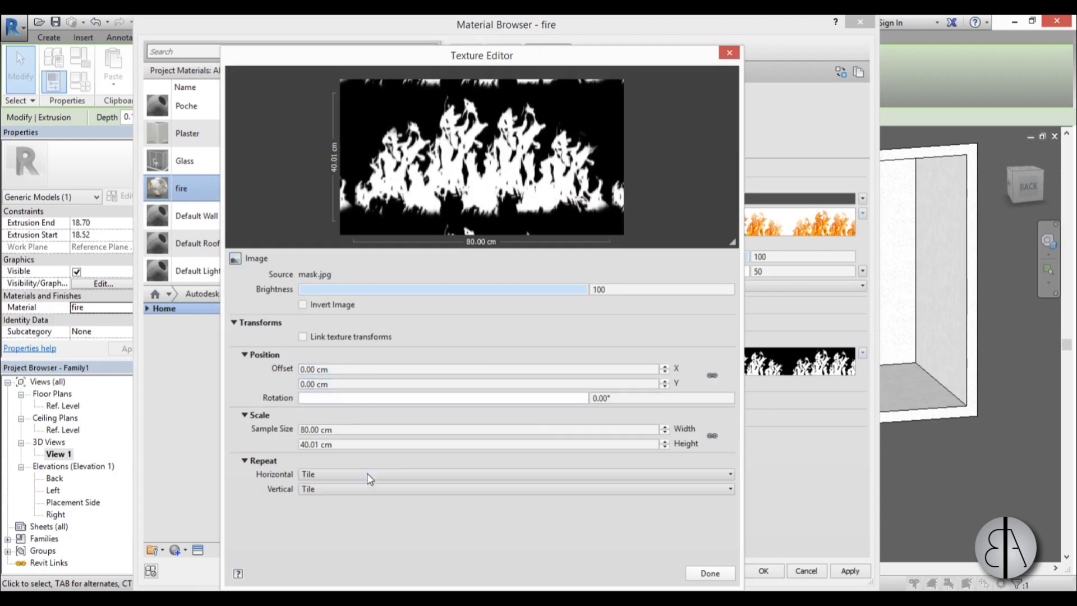
left_click(349, 372)
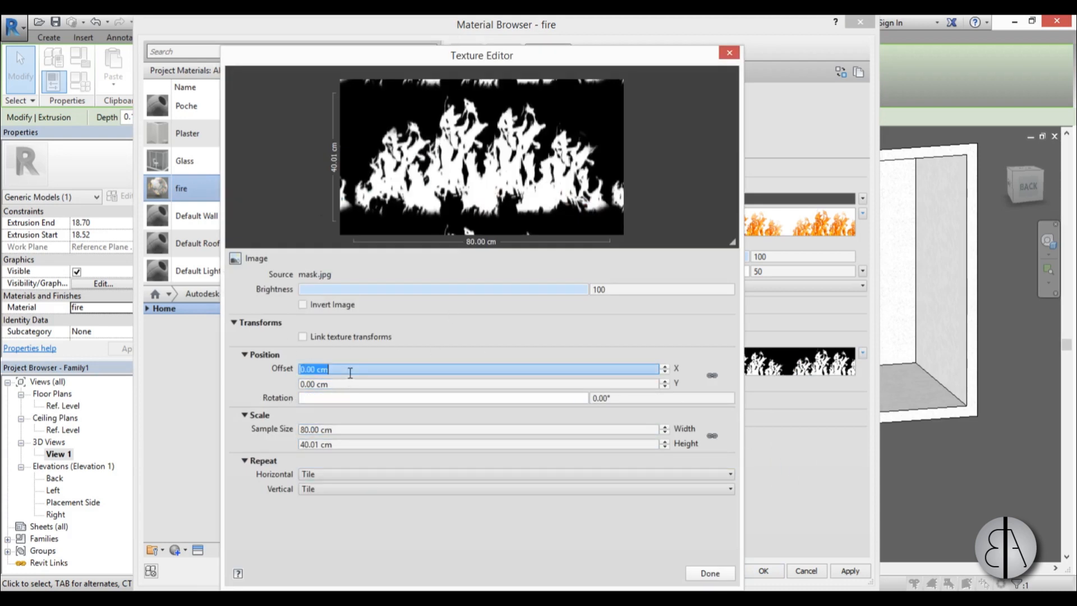
type("30")
left_click(352, 382)
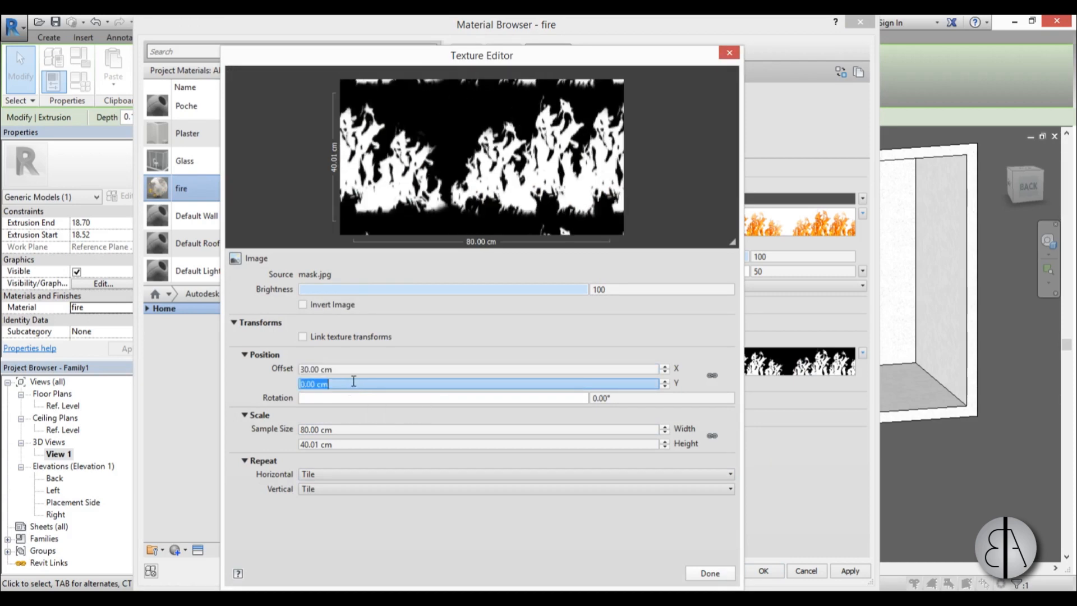
type("10")
left_click(712, 571)
left_click(763, 570)
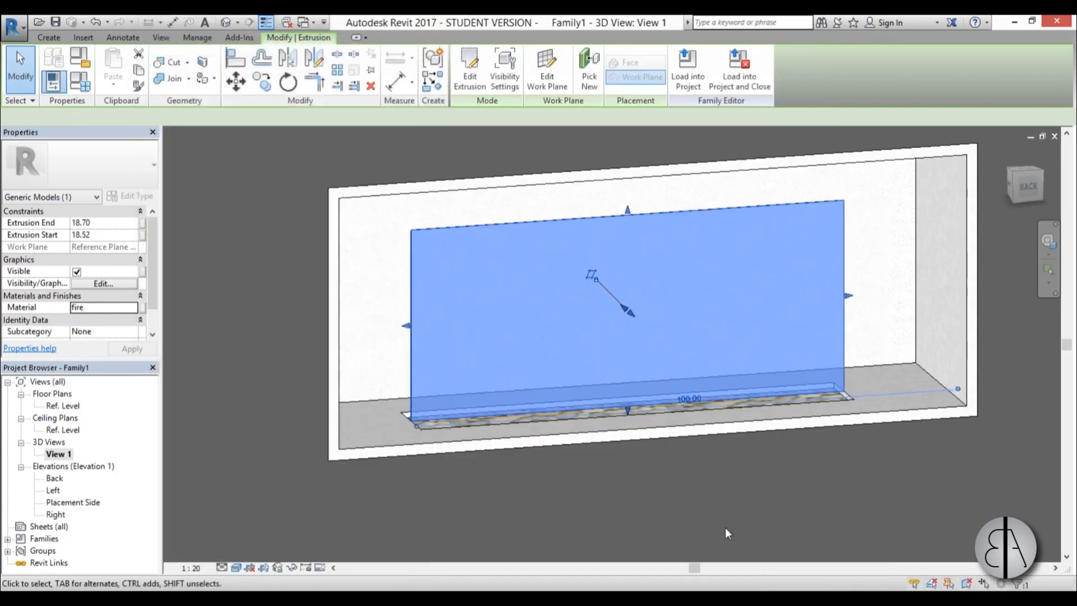
left_click(713, 524)
Examine the fire panel in the fireplace recess from several 3D angles.
mouse_move(706, 485)
middle_mouse_down("shift")
mouse_move(657, 449)
mouse_move(577, 461)
mouse_move(748, 505)
mouse_move(771, 477)
mouse_move(702, 505)
middle_mouse_up("shift")
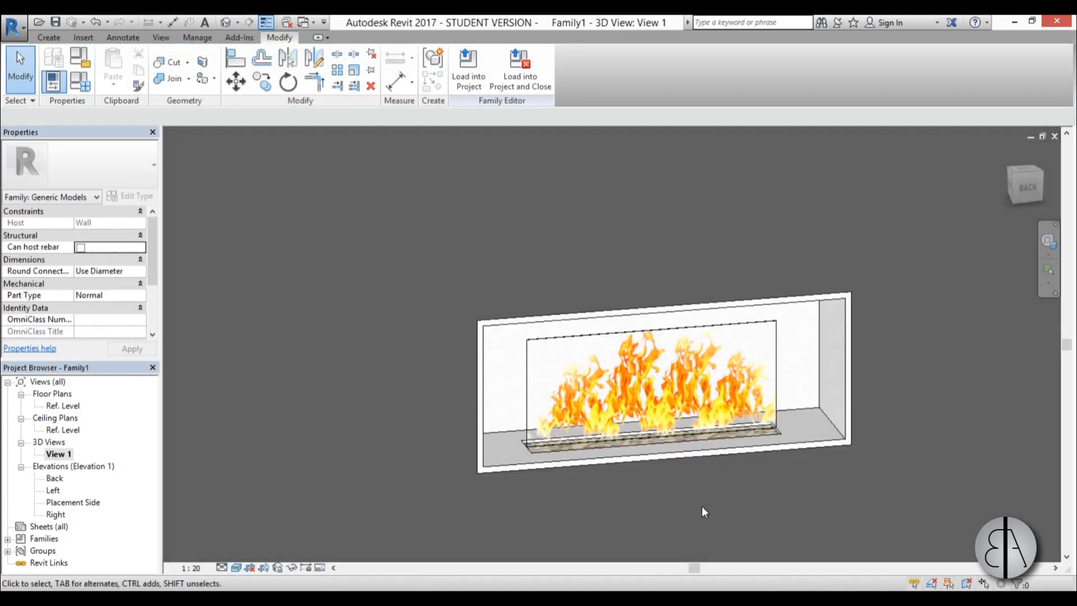
scroll(587, 418, "down", 3)
middle_click_drag(587, 418, 596, 446, "shift")
scroll(664, 428, "up", 2)
scroll(664, 428, "up", 2)
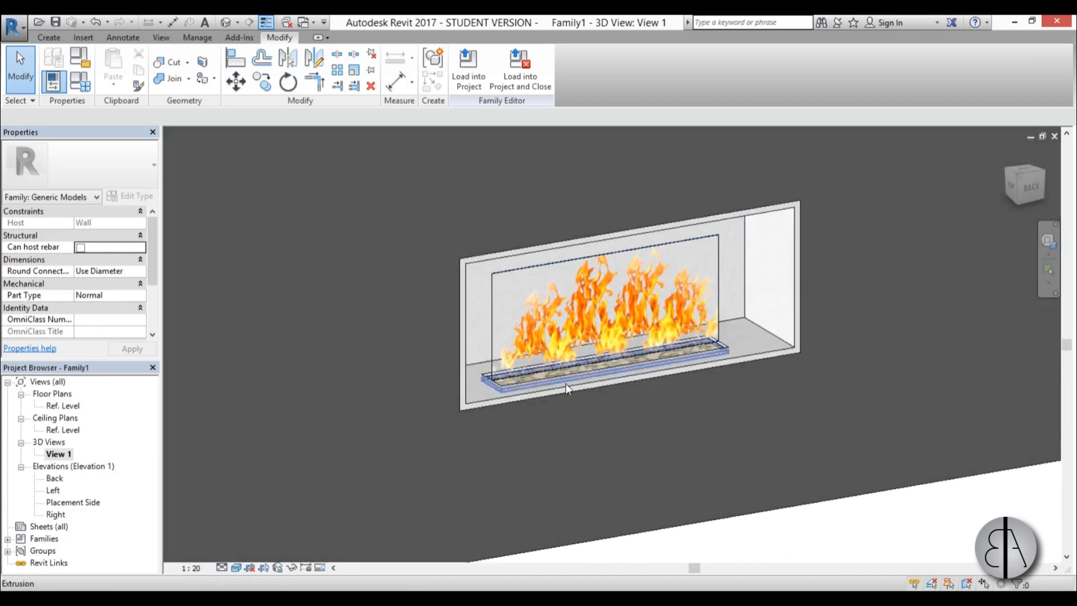
middle_click_drag(662, 442, 673, 472, "shift")
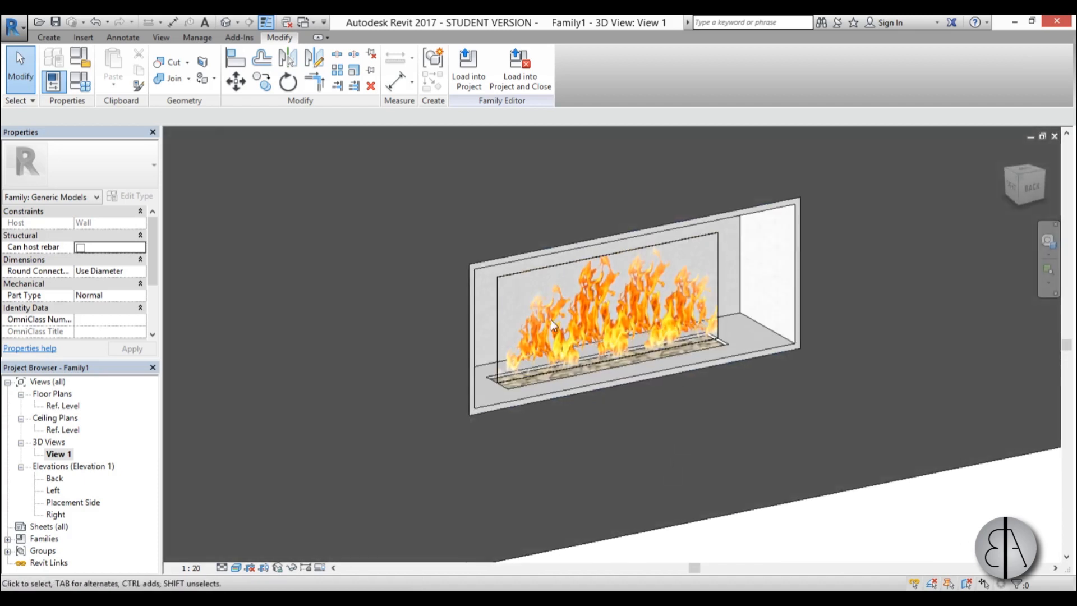
middle_click_drag(642, 359, 523, 193, "shift")
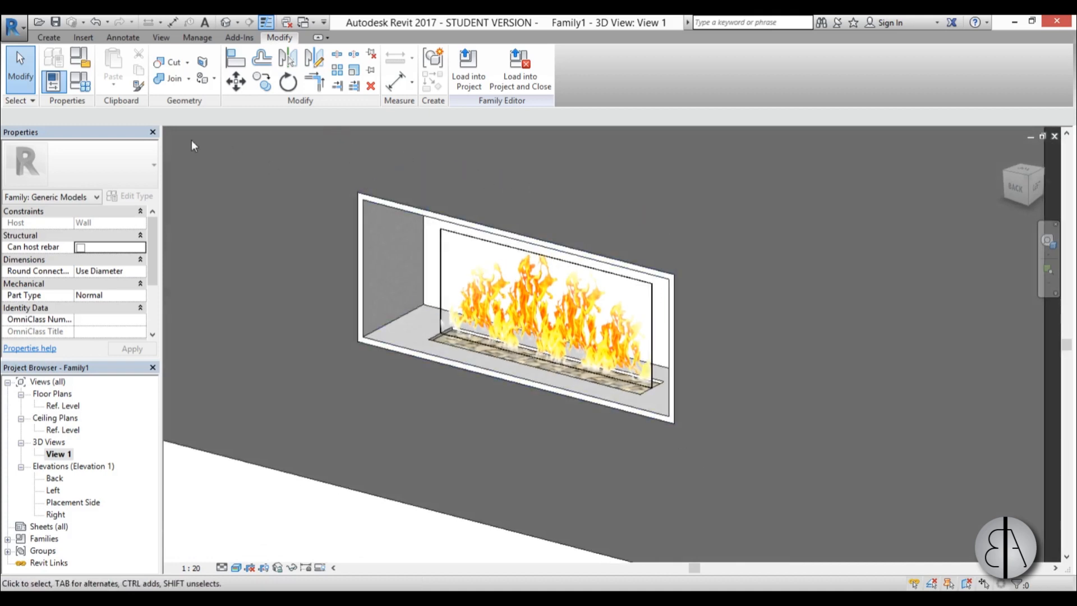
Save the family to the Desktop as fireplace.
left_click(57, 22)
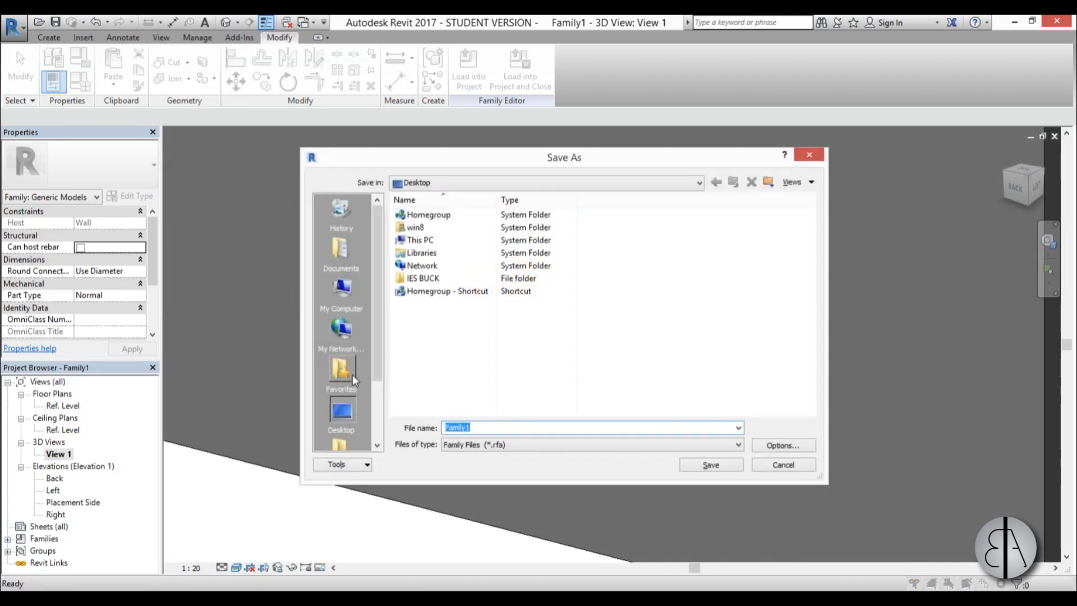
type("f")
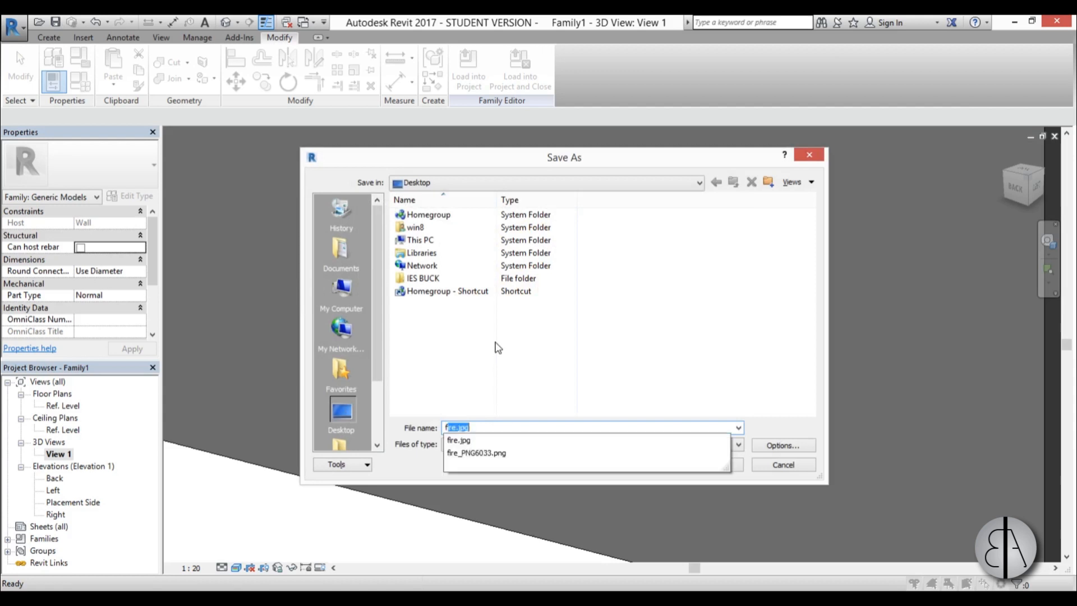
type("ireplace")
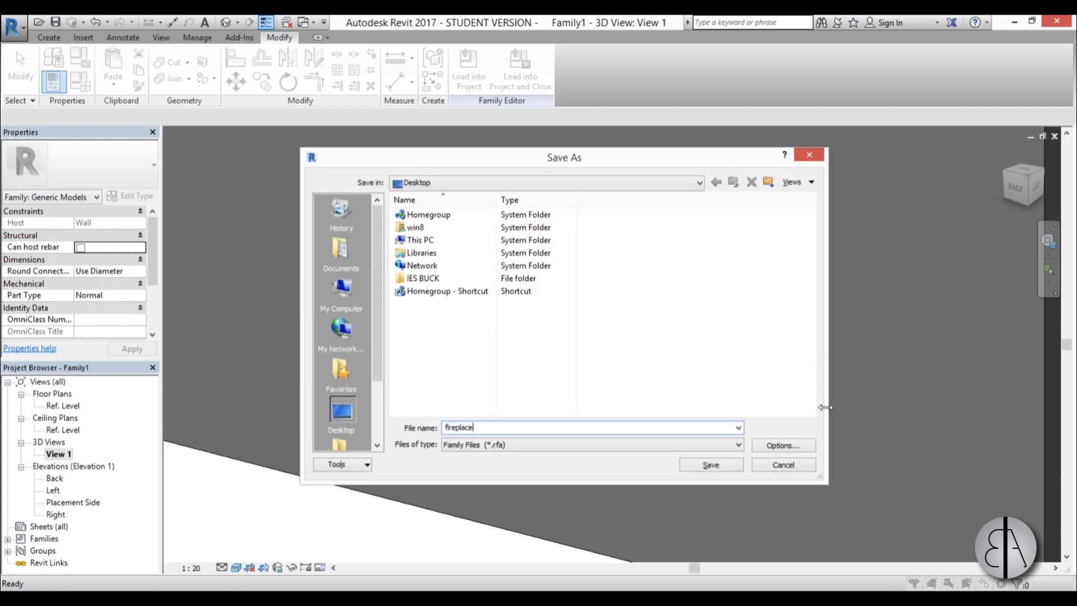
left_click(705, 468)
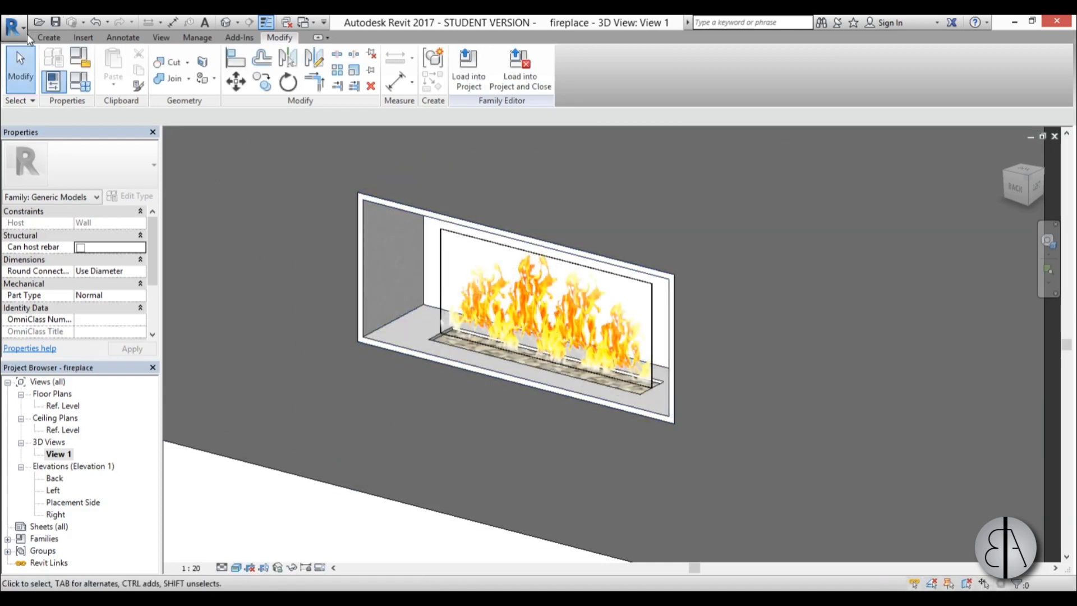
Create a new family from the Metric Lighting Fixture template in the English templates folder.
left_click(14, 25)
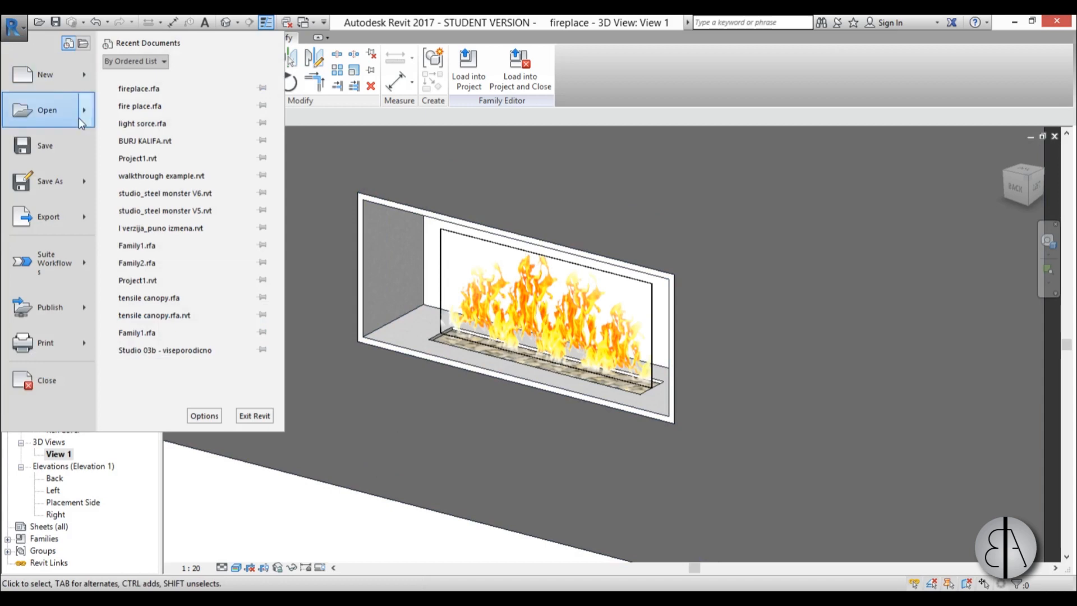
mouse_move(57, 73)
left_click(193, 115)
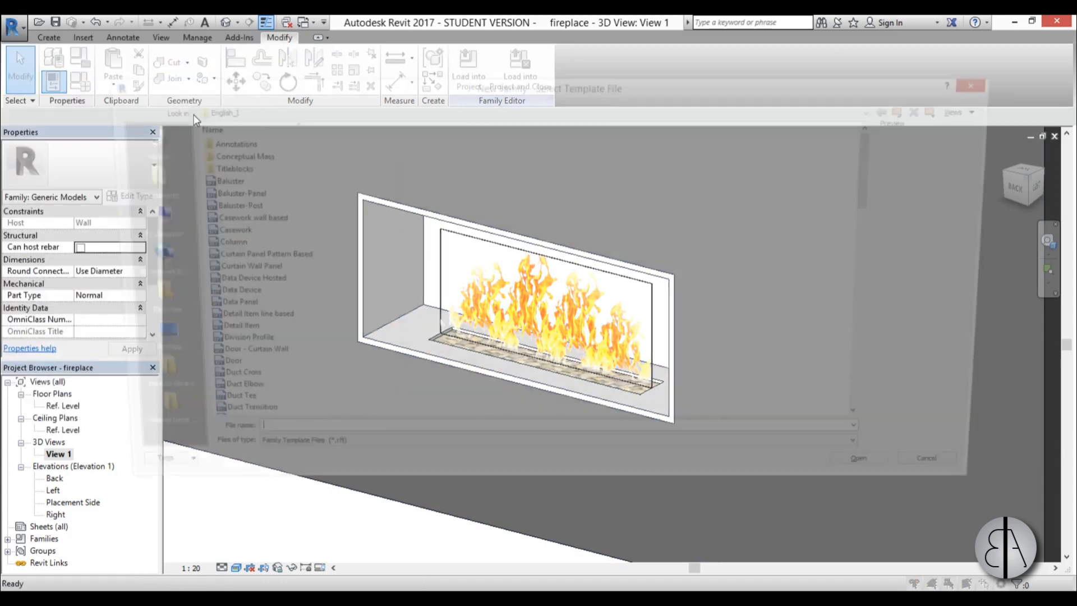
left_click(912, 111)
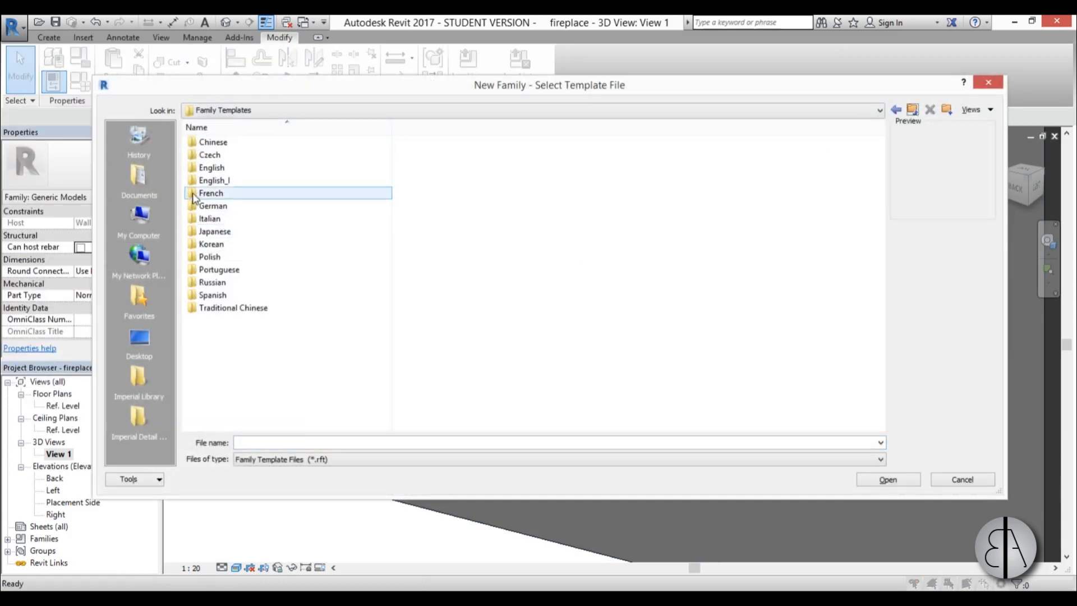
double_click(212, 167)
scroll(308, 232, "down", 7)
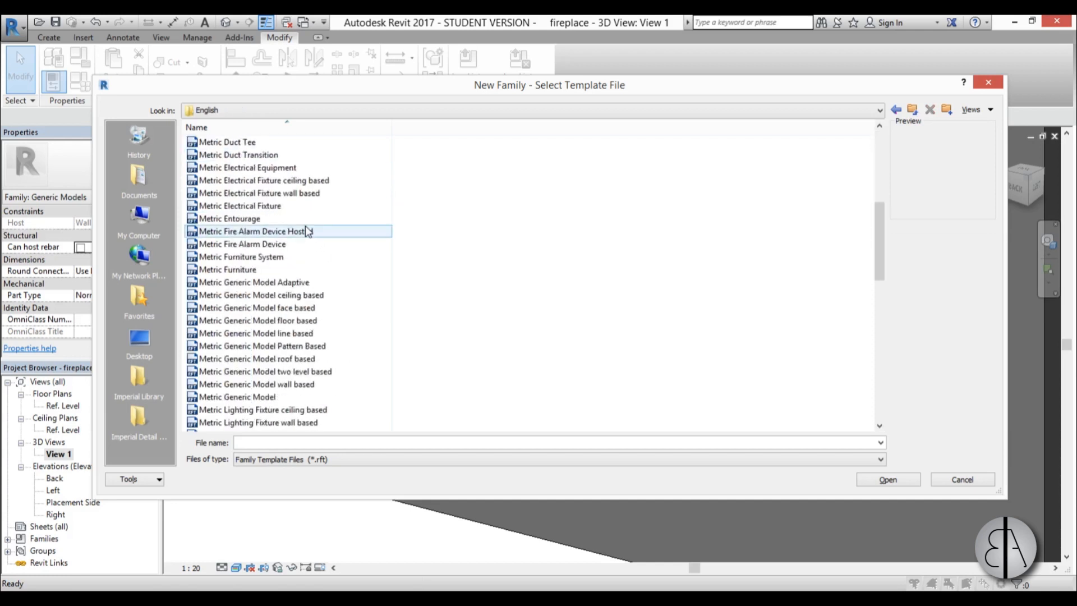
scroll(307, 231, "down", 5)
scroll(266, 297, "down", 2)
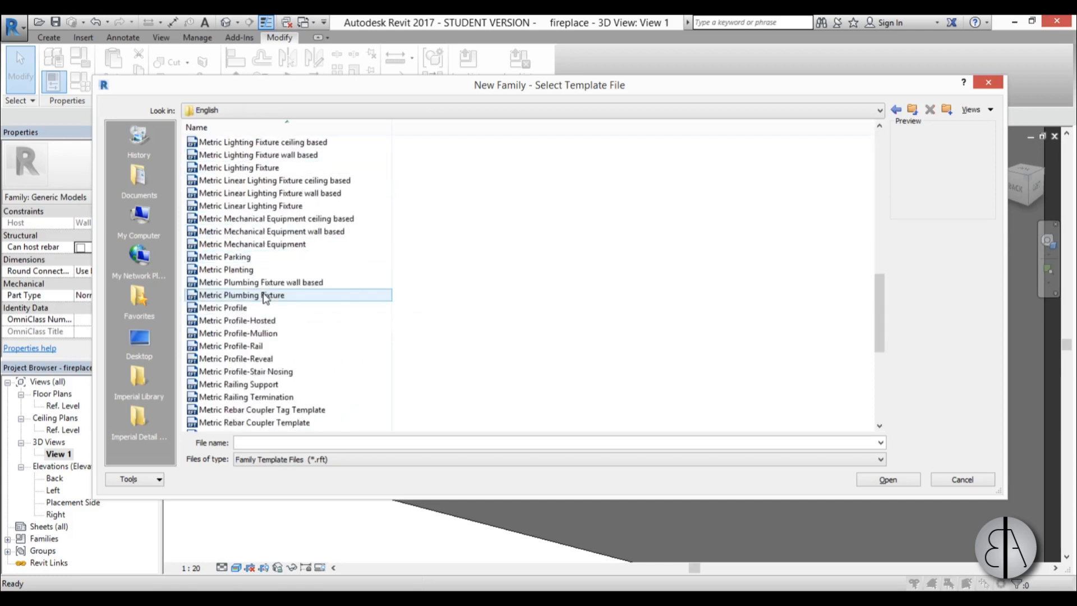
scroll(266, 298, "down", 7)
scroll(265, 297, "up", 5)
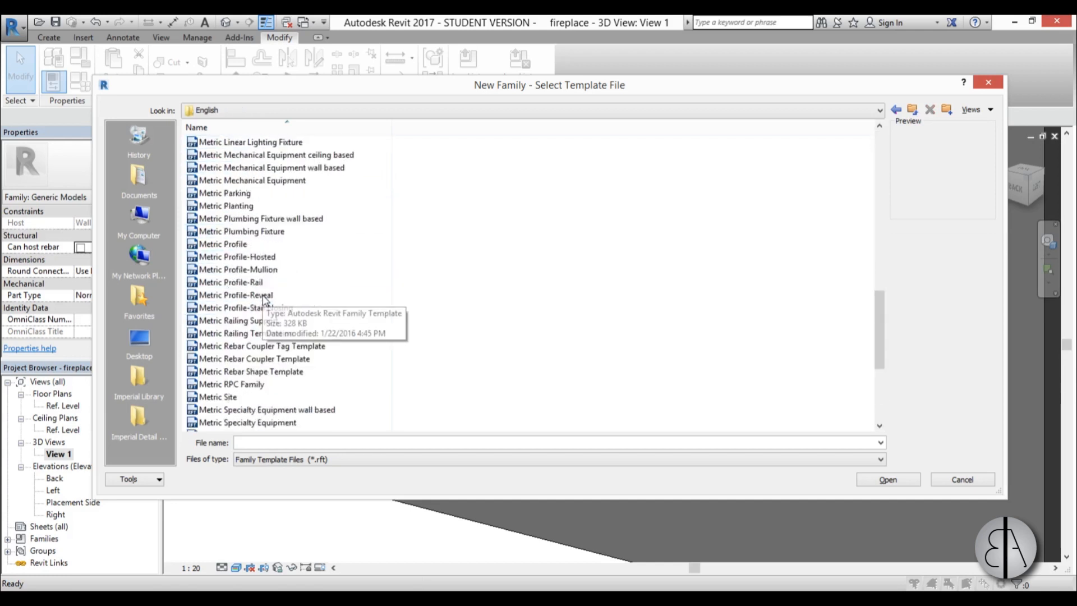
scroll(264, 300, "up", 3)
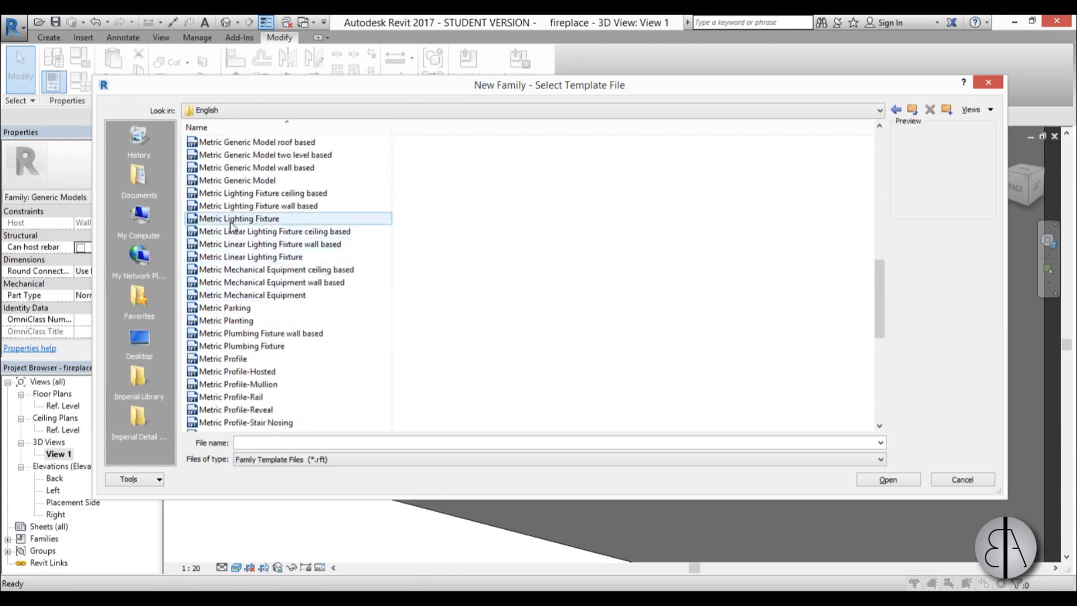
scroll(233, 226, "up", 1)
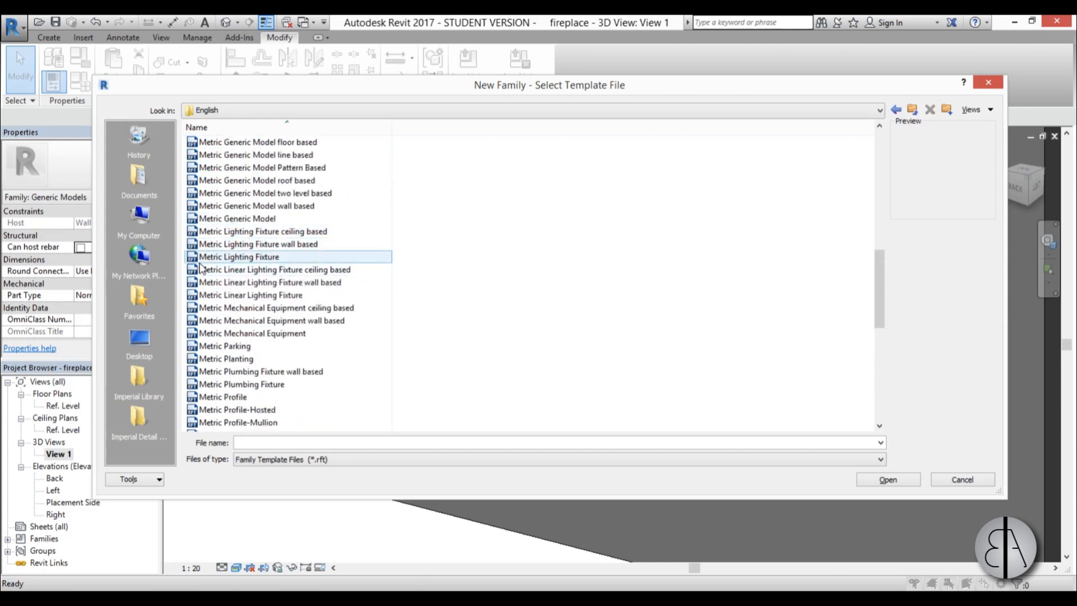
double_click(242, 257)
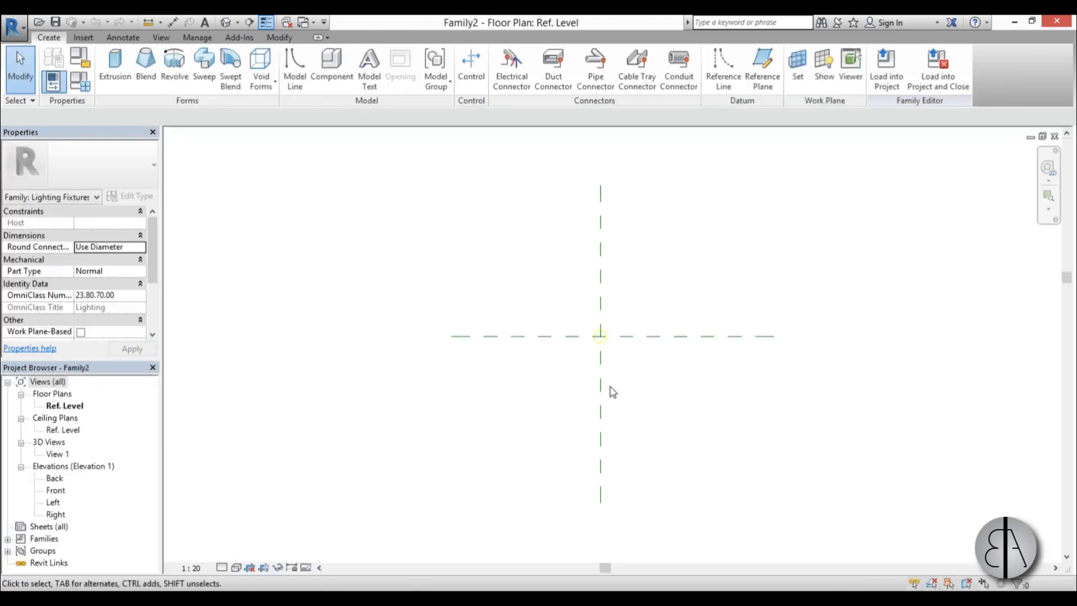
In the Front elevation, set the Light Source Elevation reference plane to 200 mm above the Ref. Level.
left_click(57, 491)
double_click(56, 491)
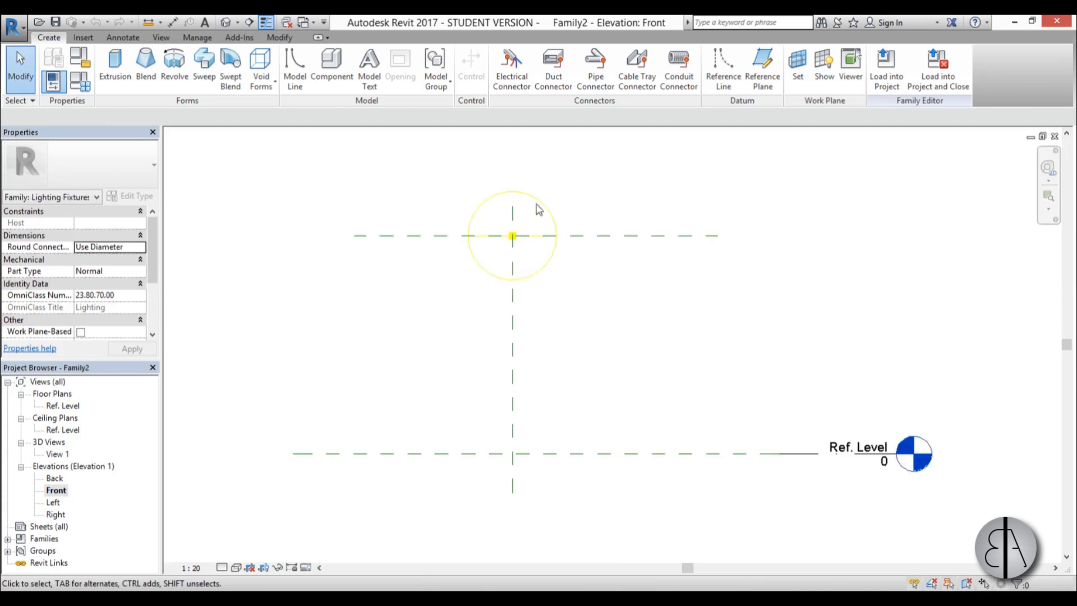
left_click(599, 235)
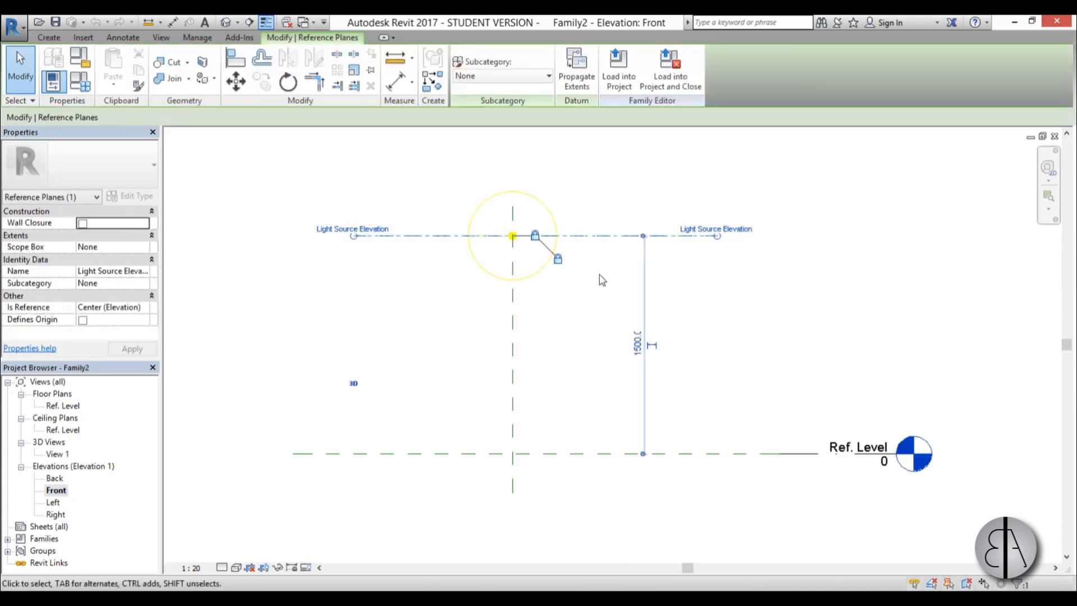
left_click(637, 355)
type("200")
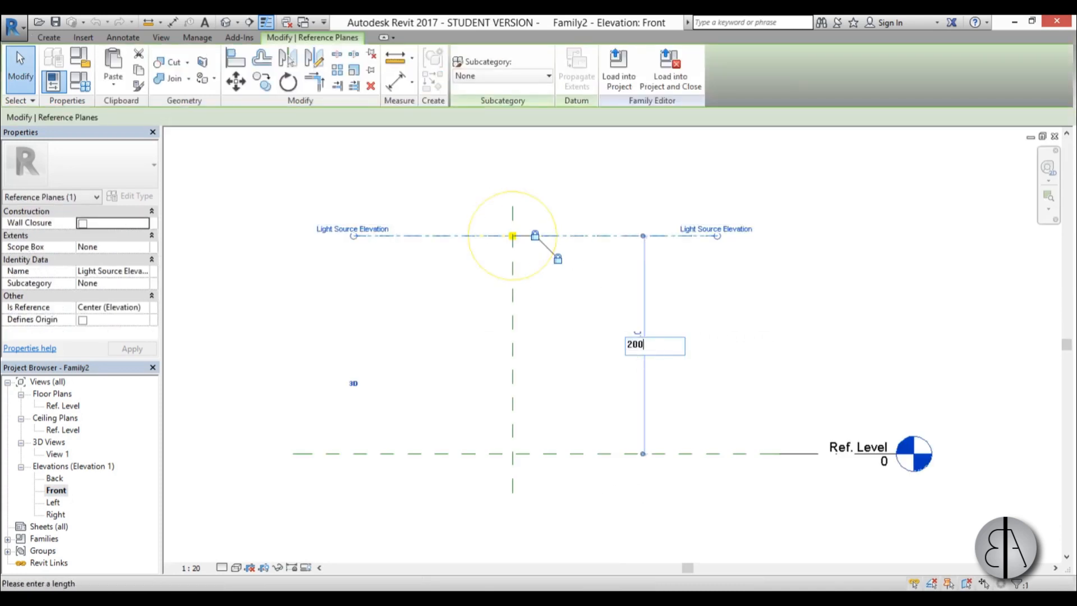
key("Return")
left_click(612, 392)
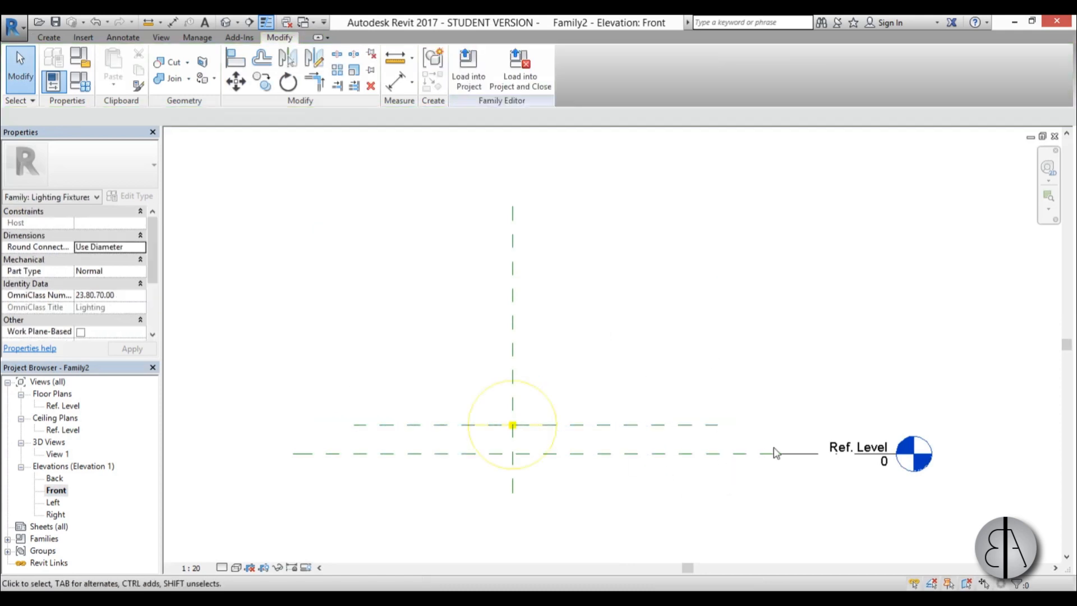
Set the family's Initial Color to a custom color temperature of 2500 K in the family types.
scroll(498, 447, "up", 3)
scroll(533, 408, "up", 2)
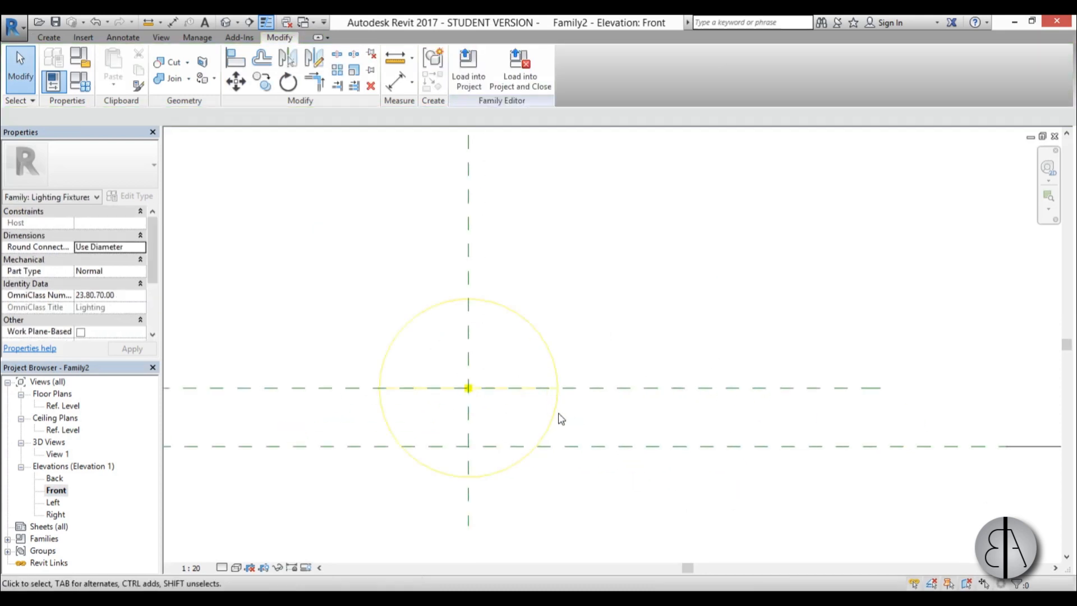
left_click(80, 82)
left_click(425, 306)
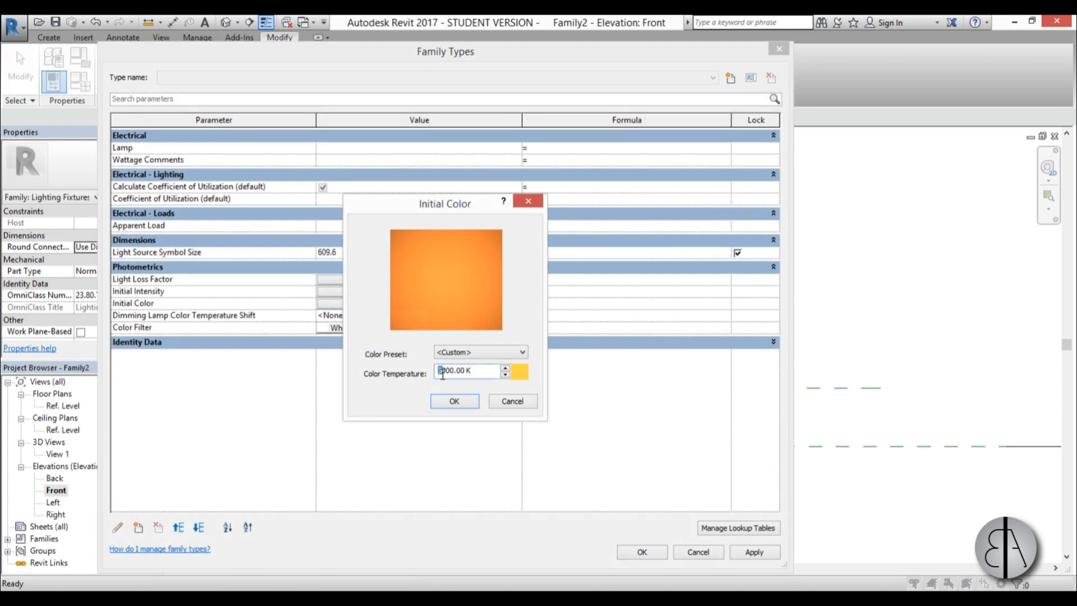
left_click_drag(447, 372, 417, 381)
type("25")
key("Return")
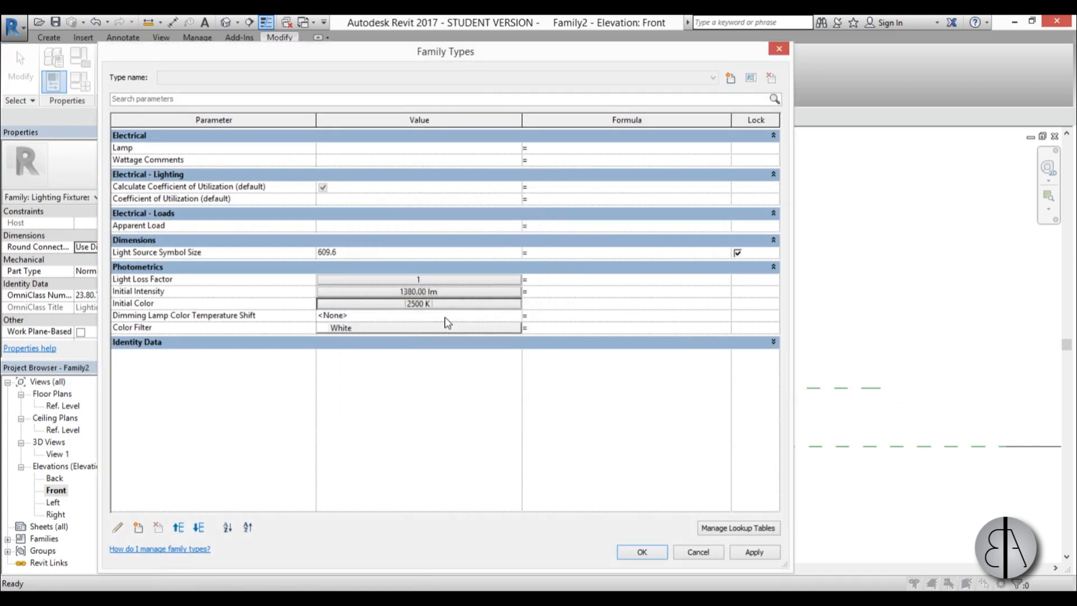
left_click(439, 311)
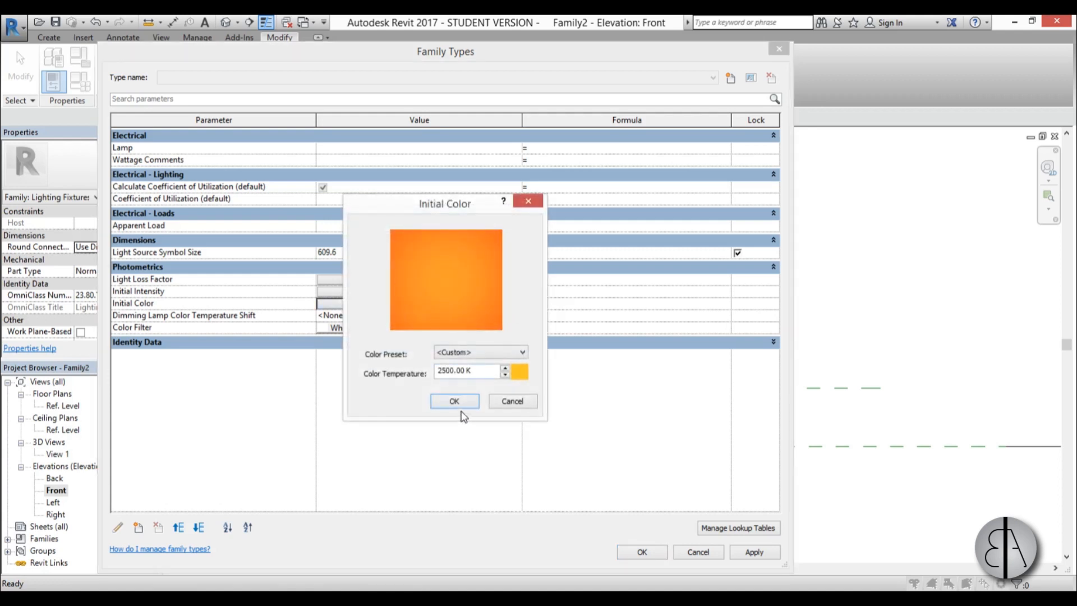
left_click(454, 402)
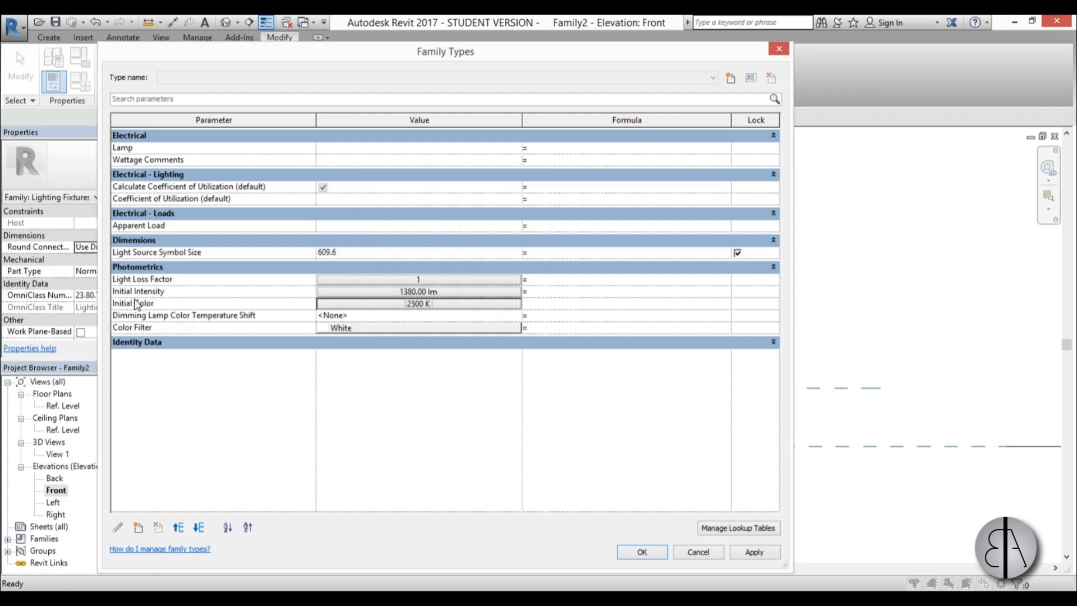
Set the Initial Intensity to a luminous flux of 500 lm and accept the family type changes.
left_click(443, 291)
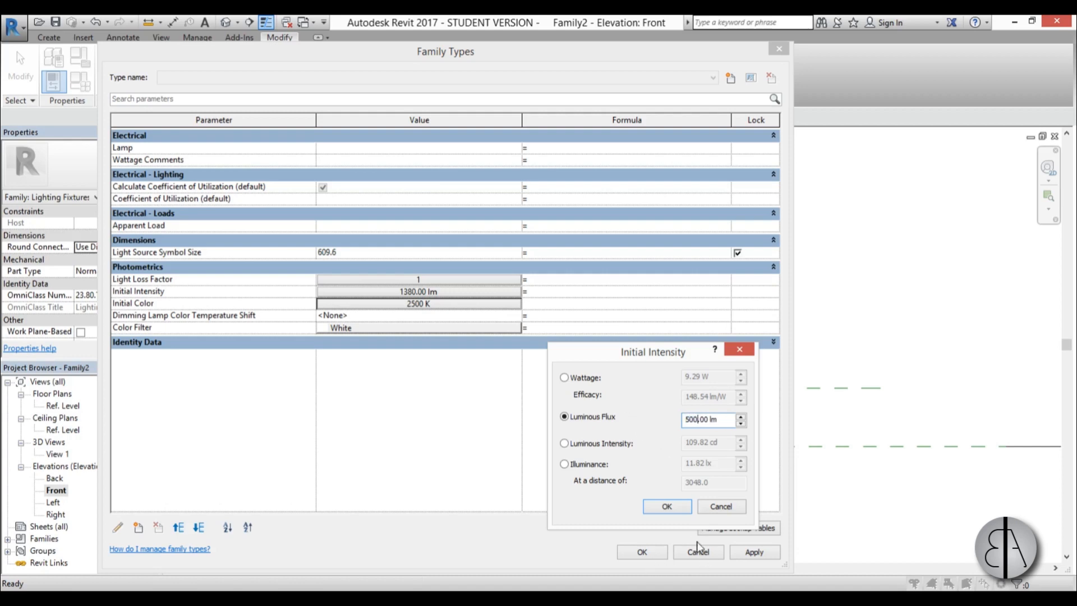
left_click(676, 507)
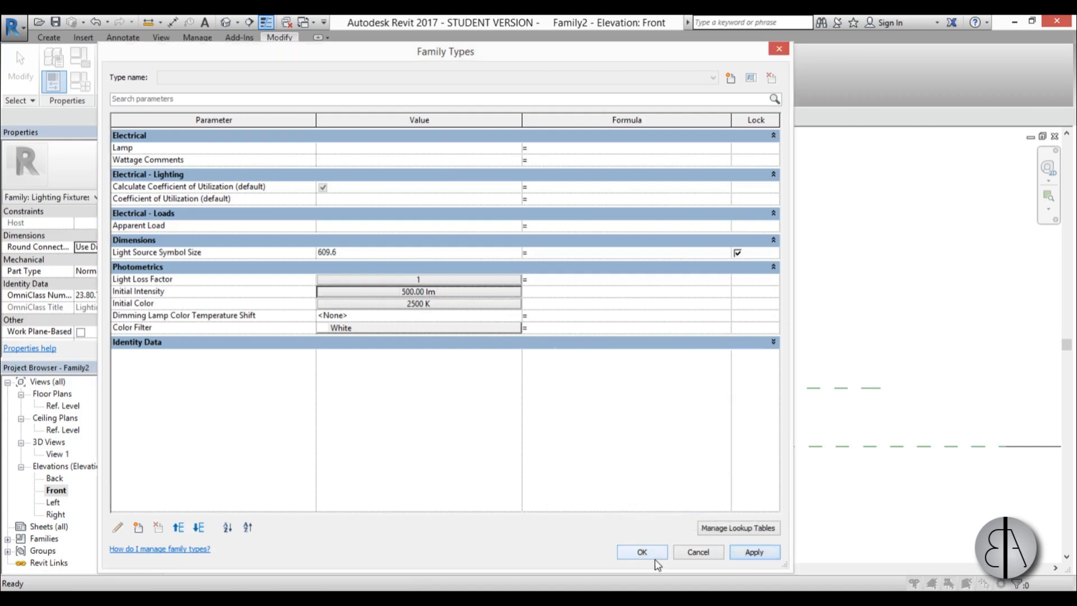
left_click(654, 556)
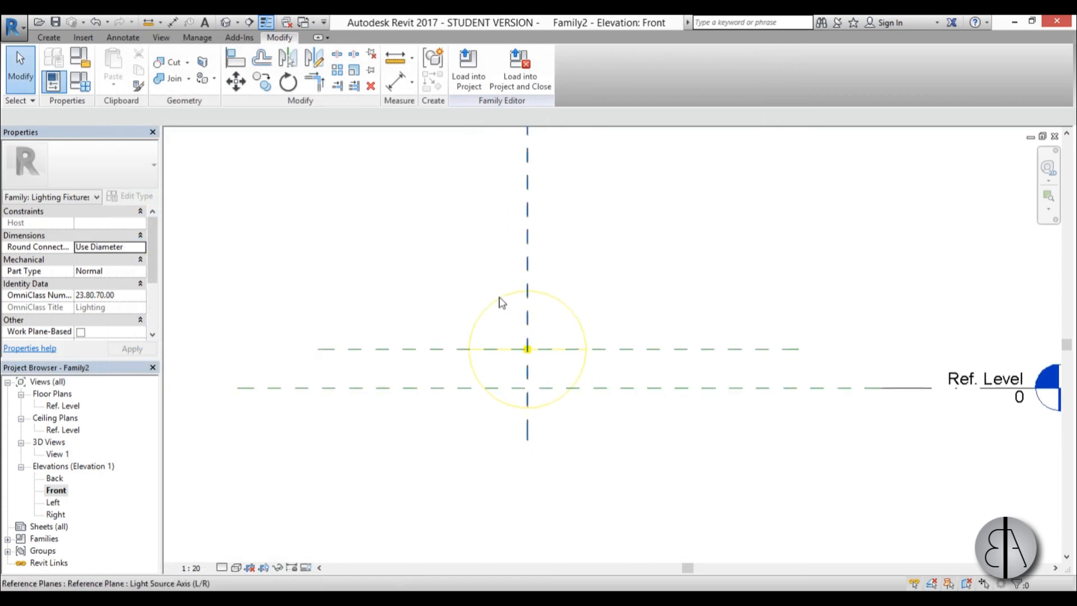
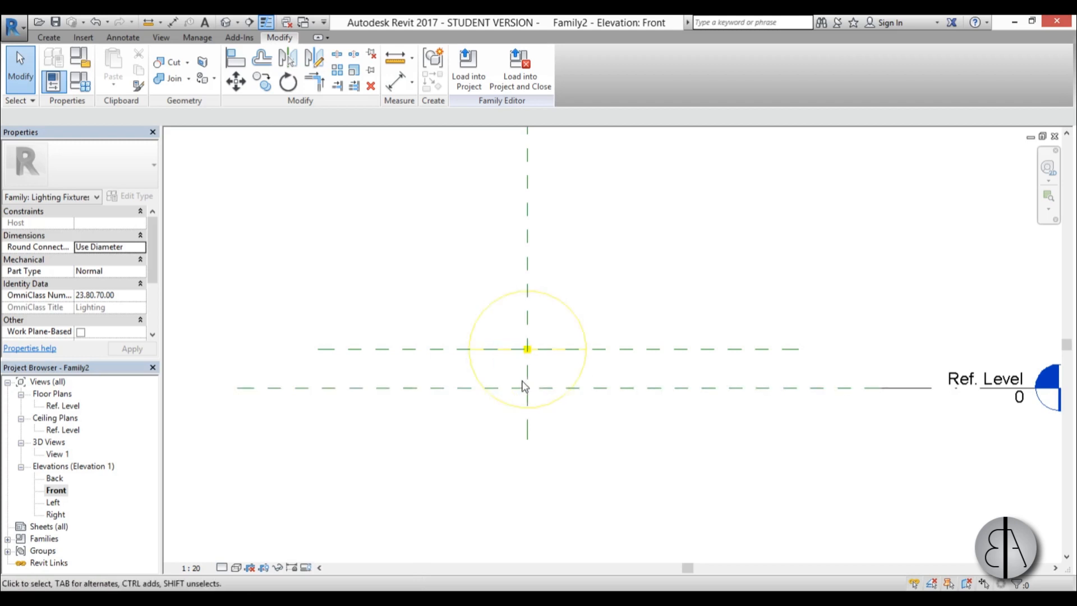
In the Ref. Level plan, create an extrusion from a small circle centred on the light source, keeping the 250 mm depth.
middle_click_drag(542, 398, 539, 383)
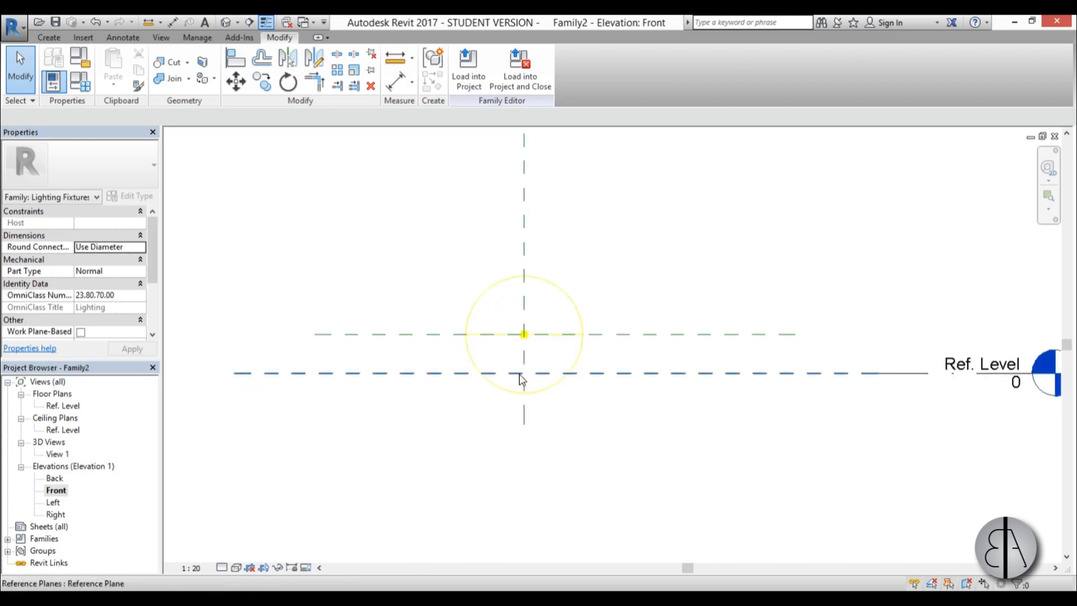
scroll(522, 344, "up", 2)
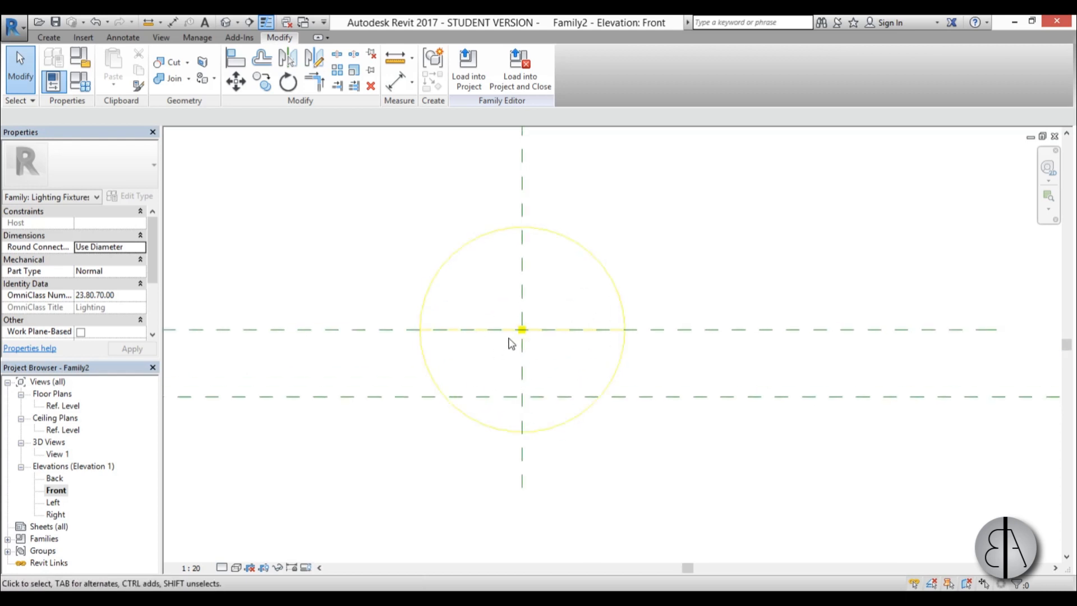
double_click(63, 405)
scroll(664, 327, "up", 4)
scroll(539, 361, "up", 2)
left_click(49, 38)
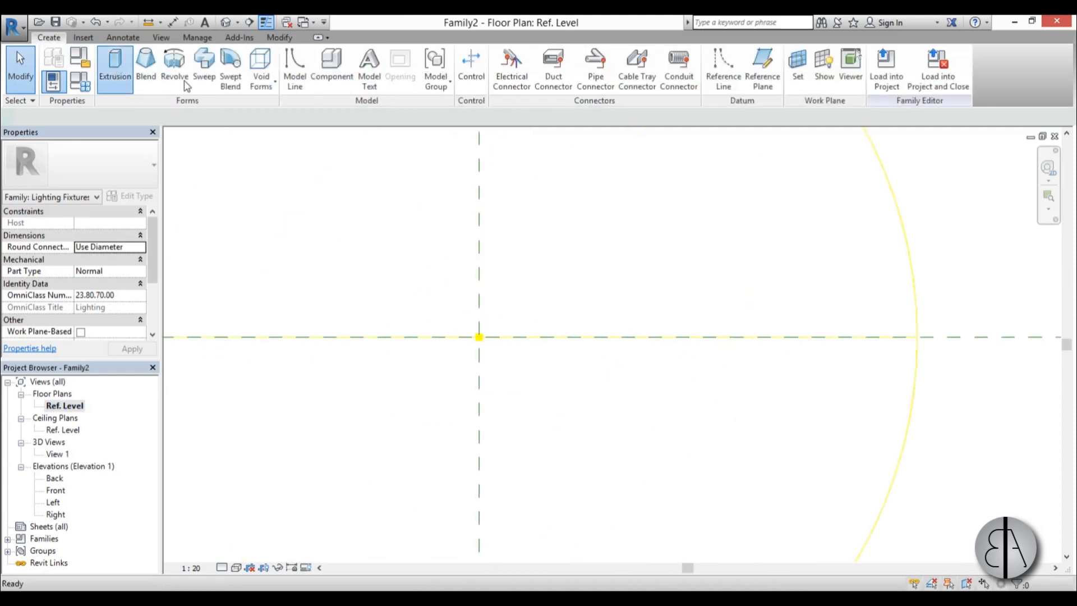
left_click(115, 64)
left_click(549, 56)
left_click(478, 336)
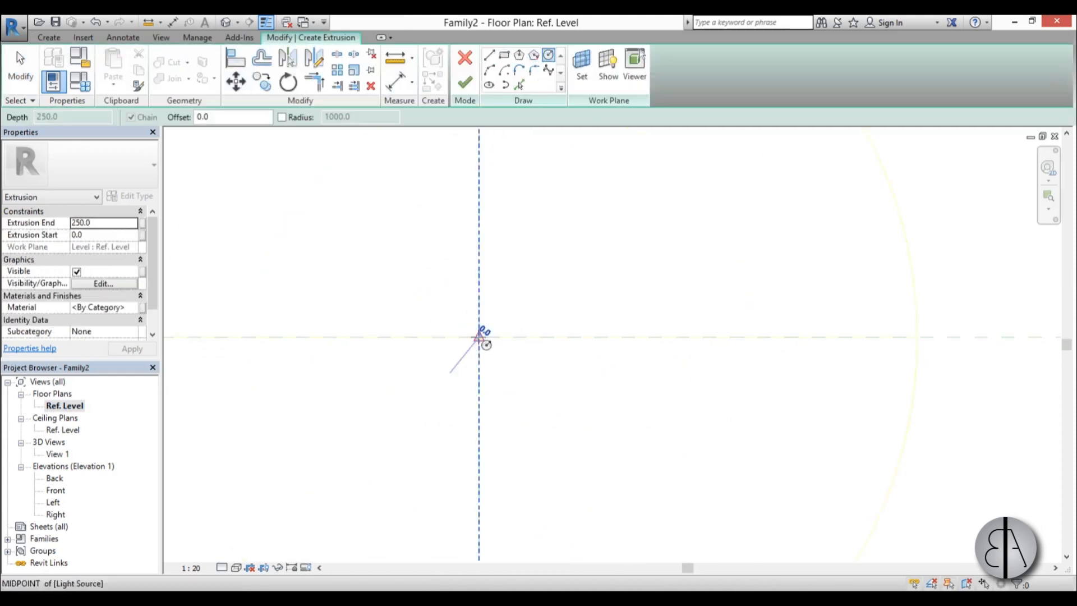
left_click(488, 319)
left_click(21, 68)
left_click(465, 83)
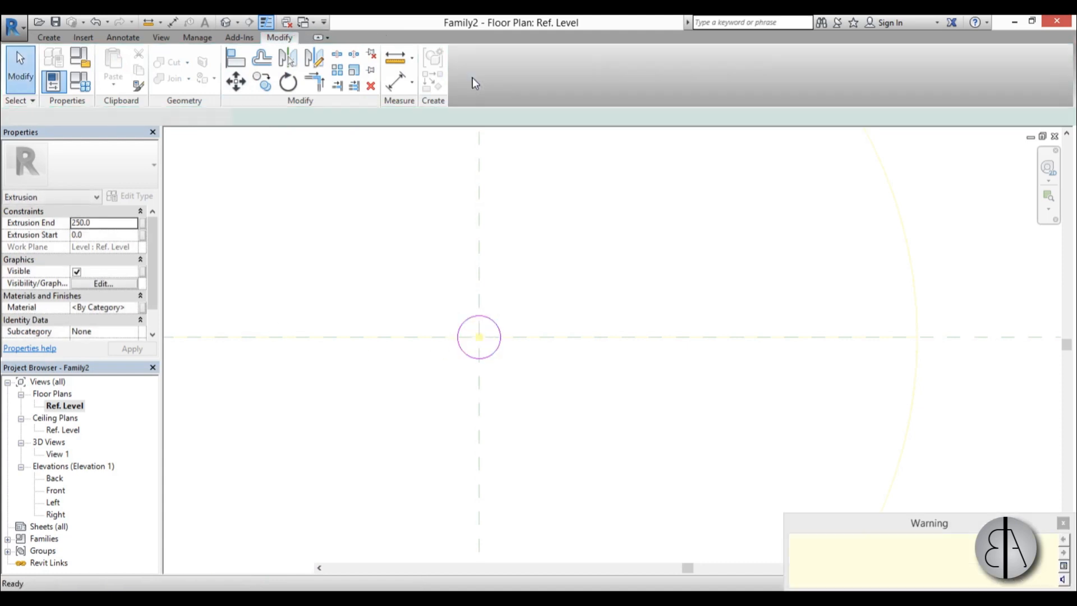
In the Front elevation, shorten the cylinder from its upper end to about 8 mm high so it sits below the light source.
double_click(55, 491)
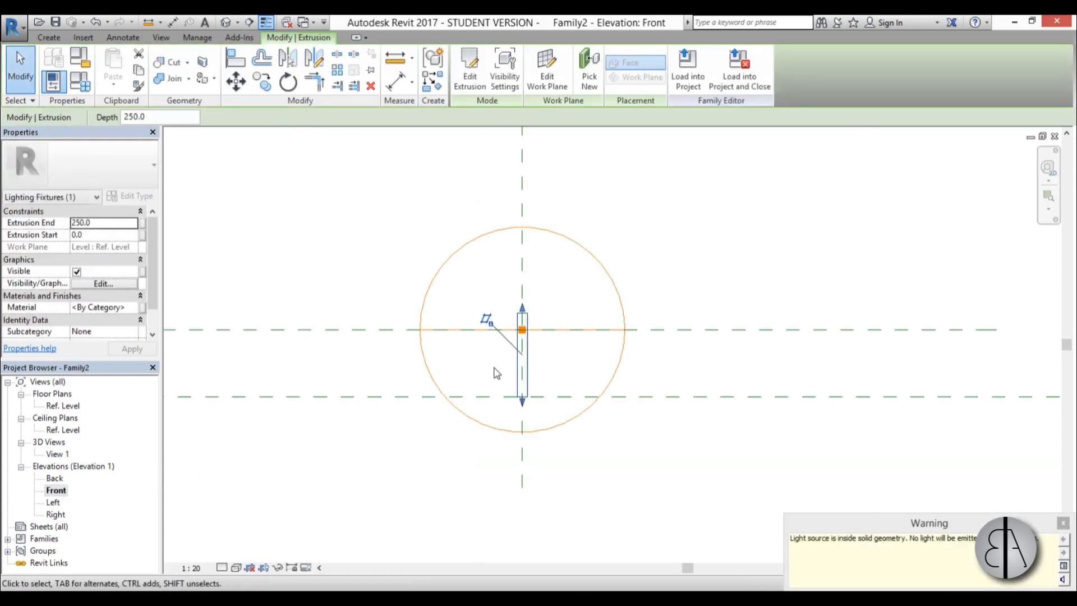
scroll(514, 183, "up", 3)
scroll(514, 179, "down", 2)
left_click_drag(513, 135, 529, 327)
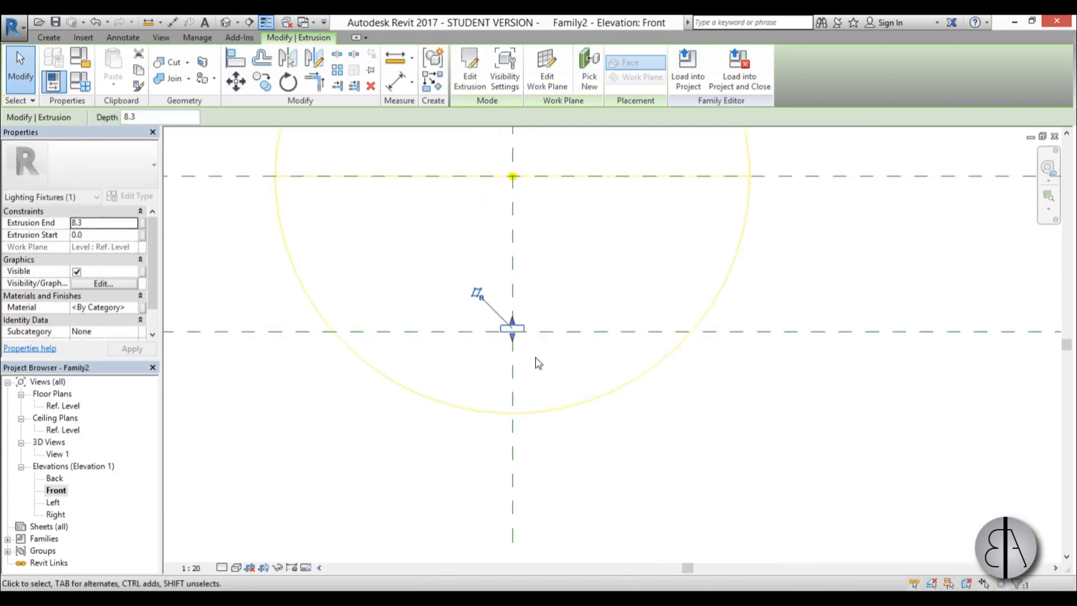
left_click(539, 379)
middle_click_drag(554, 305, 475, 332)
left_click(433, 355)
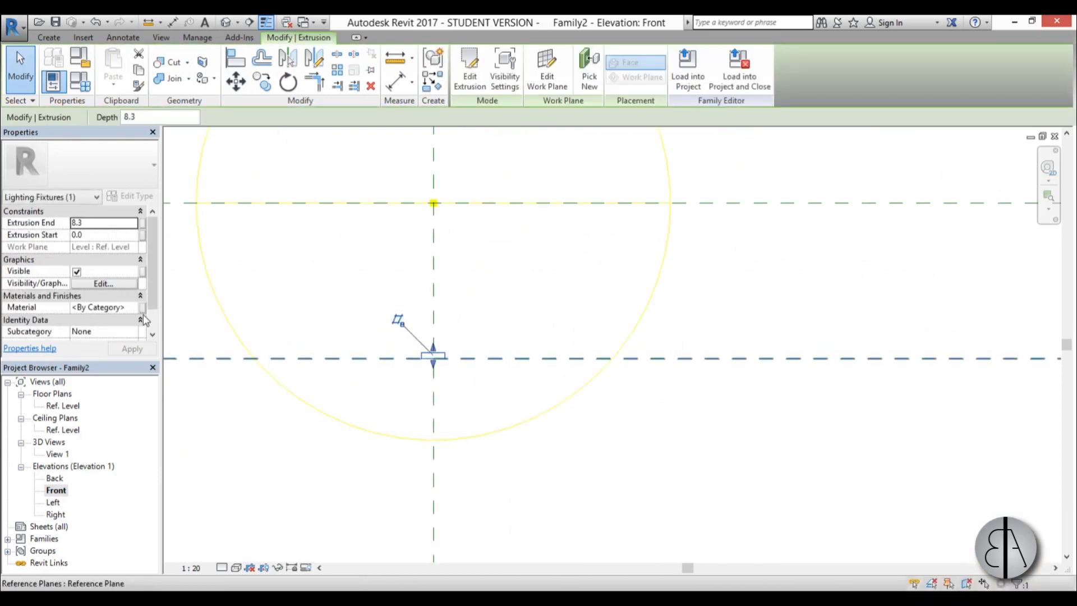
Add the Air material from the Autodesk library and assign it to the small cylinder.
left_click(141, 308)
left_click(142, 307)
left_click(208, 50)
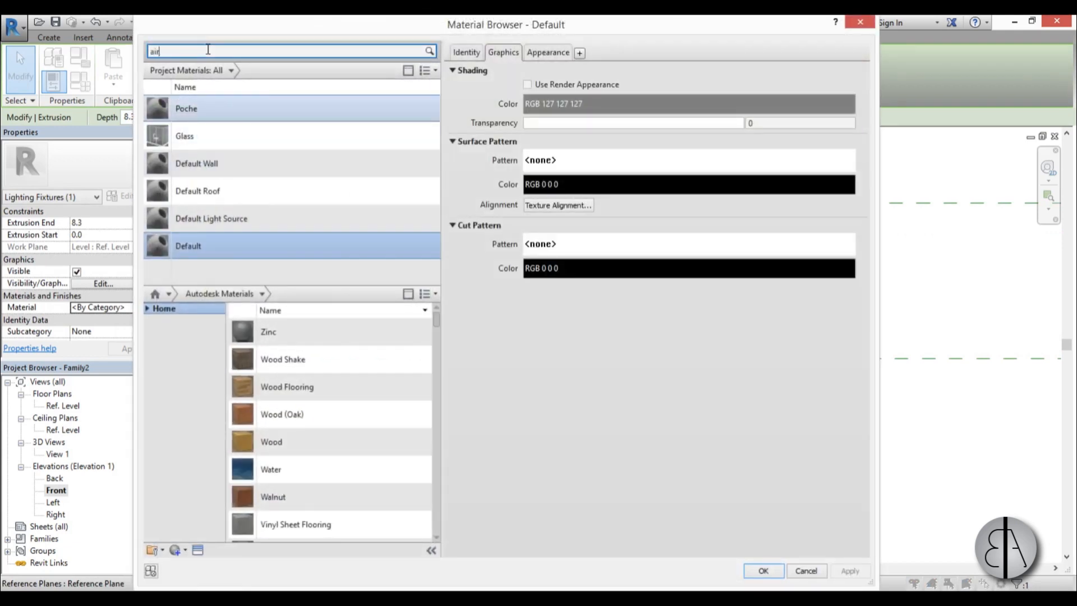
type("air")
key("Return")
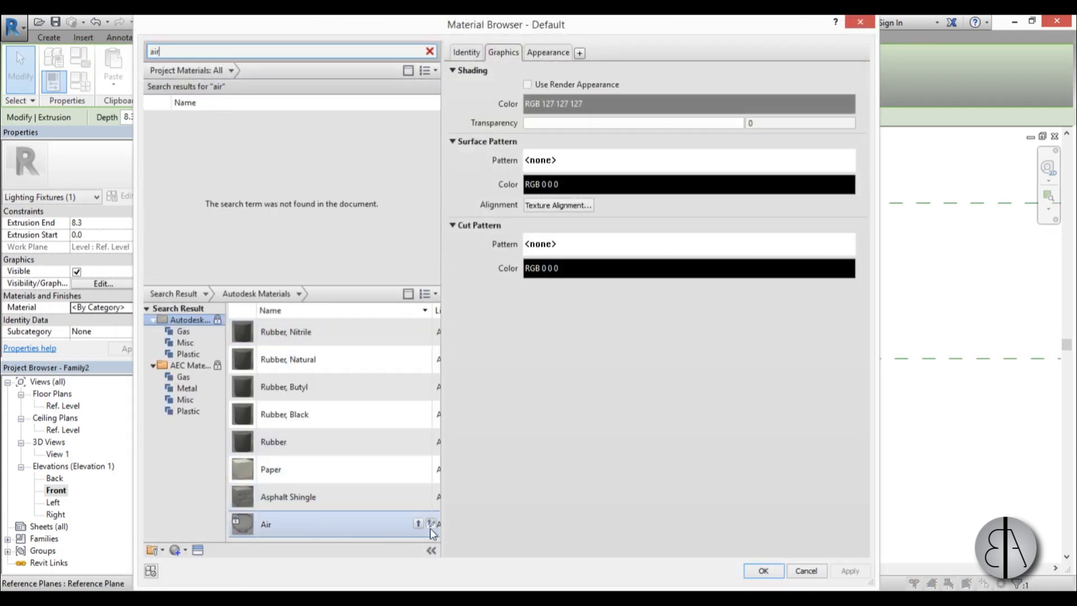
left_click(419, 523)
left_click(836, 573)
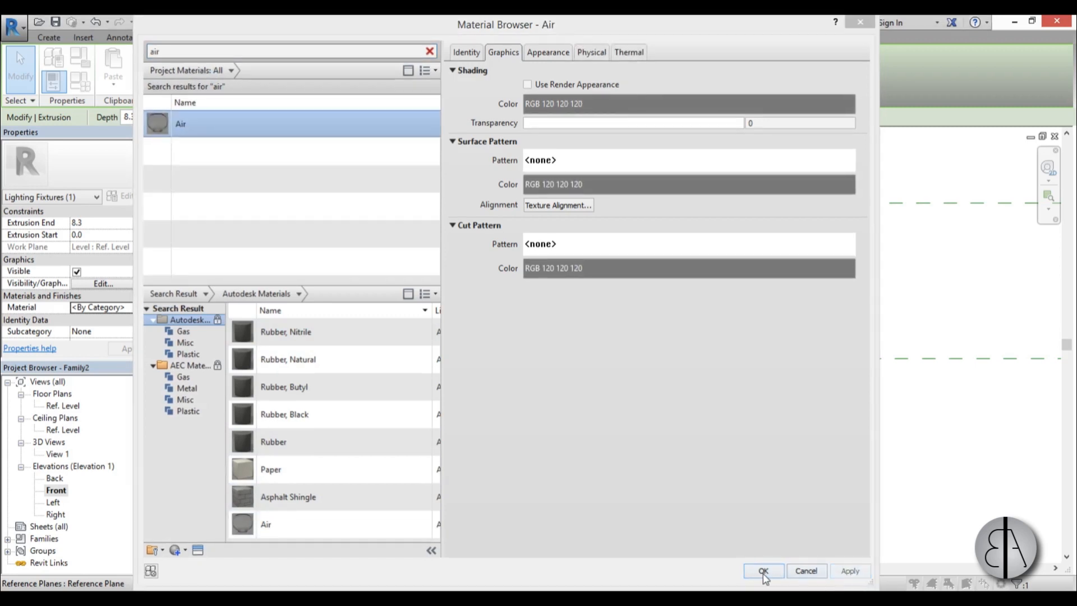
left_click(767, 572)
Make the lighting fixture family shared.
left_click(555, 405)
scroll(493, 359, "down", 5)
middle_click_drag(508, 410, 537, 507)
scroll(494, 457, "down", 4)
middle_click_drag(466, 437, 491, 387)
scroll(488, 391, "up", 3)
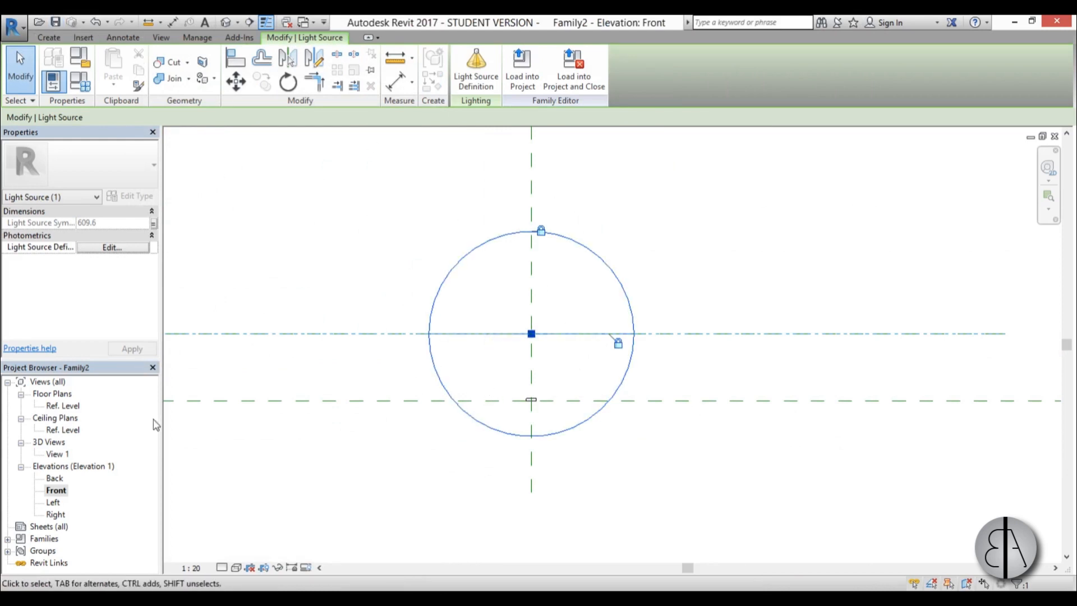
left_click(316, 262)
scroll(122, 315, "down", 3)
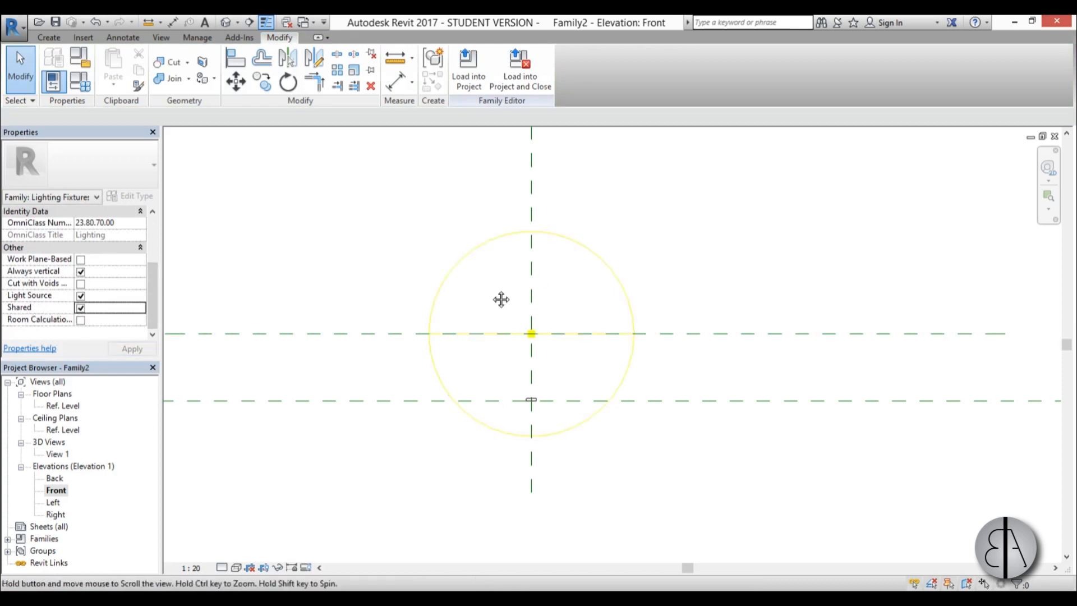
Save the family as "light sorce" on the Desktop, then load it into the fireplace family and close it.
left_click(56, 22)
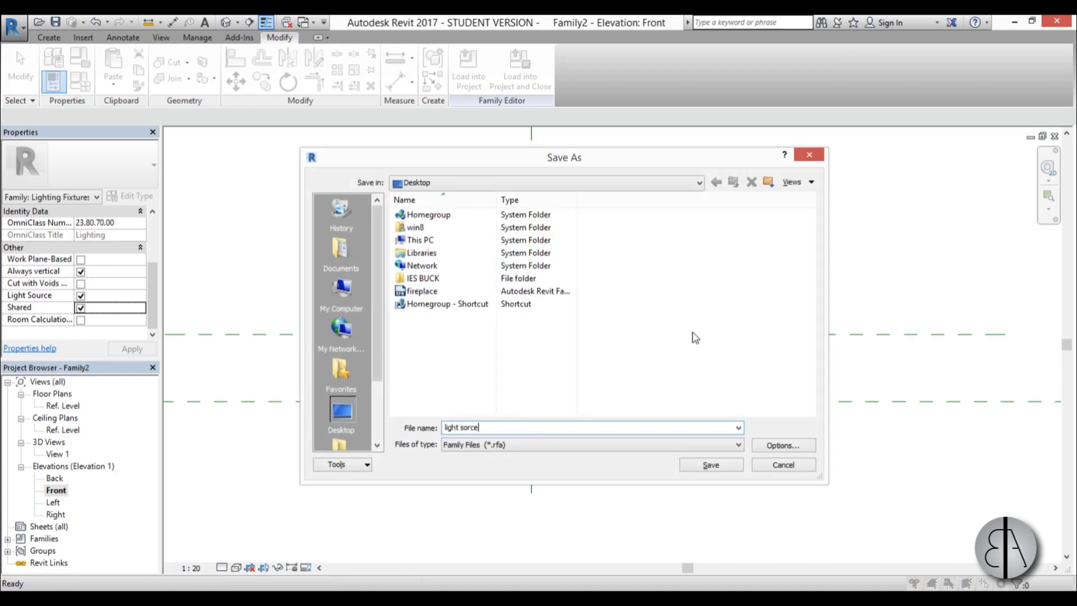
left_click(710, 465)
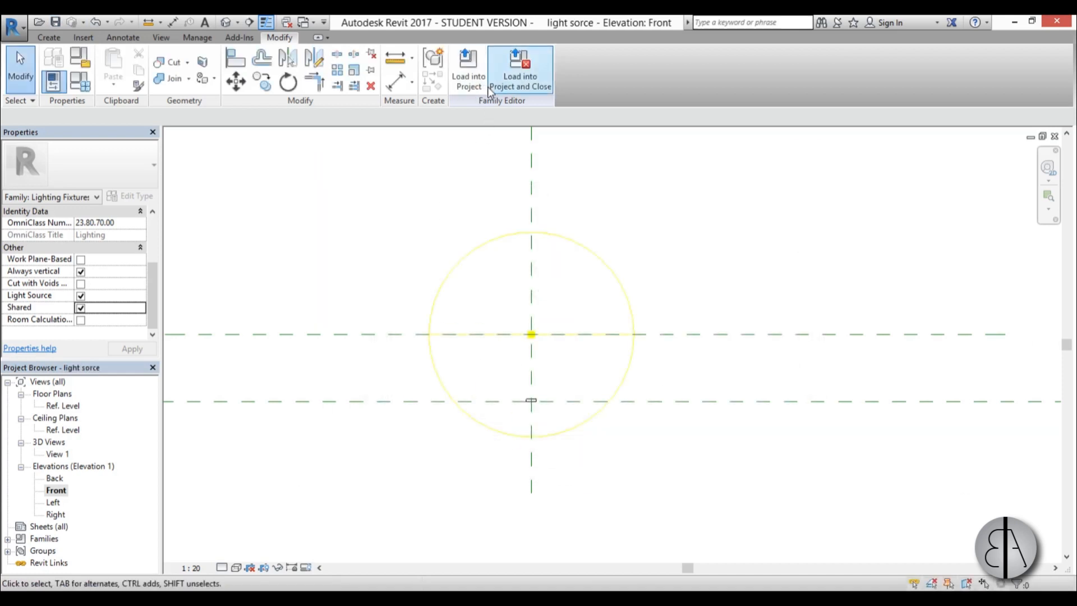
left_click(520, 71)
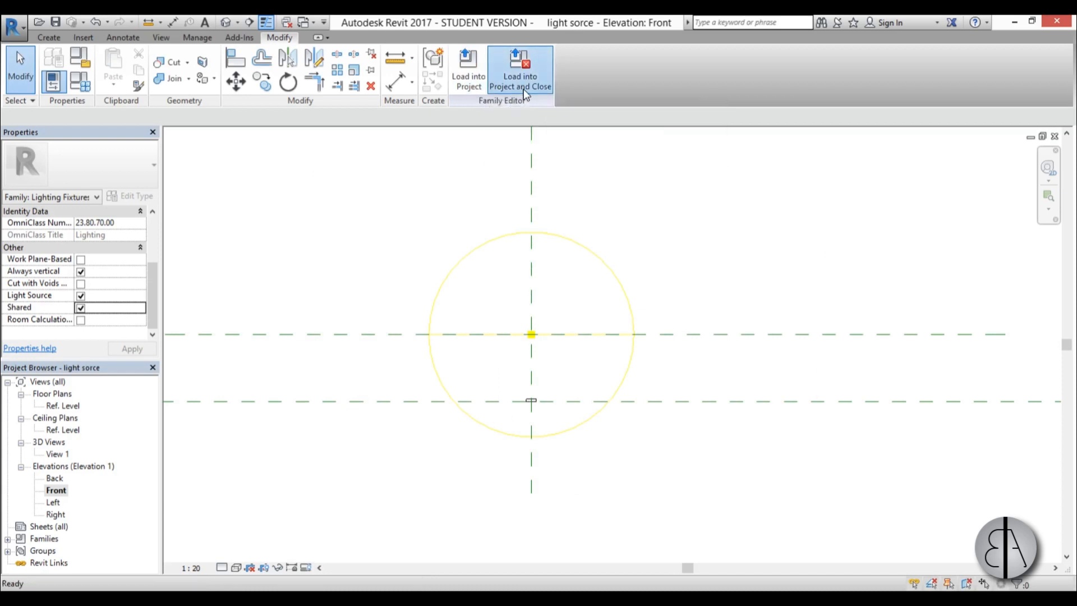
Place one light sorce fixture at the left end of the fire recess in the fireplace's Ref. Level plan.
scroll(336, 346, "down", 4)
scroll(317, 336, "up", 6)
scroll(317, 337, "up", 2)
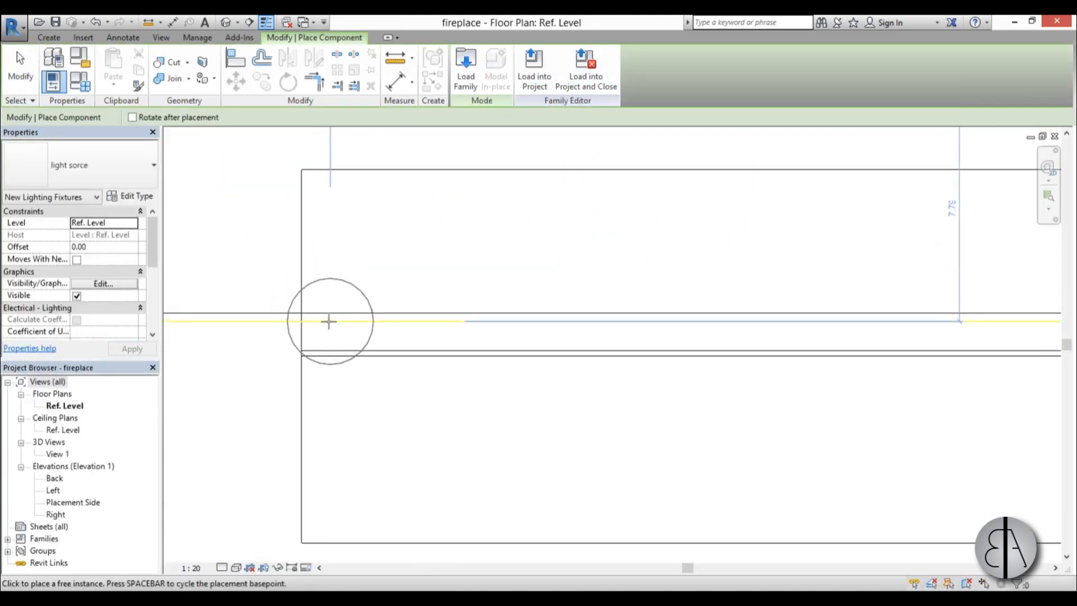
left_click(341, 321)
scroll(427, 393, "down", 3)
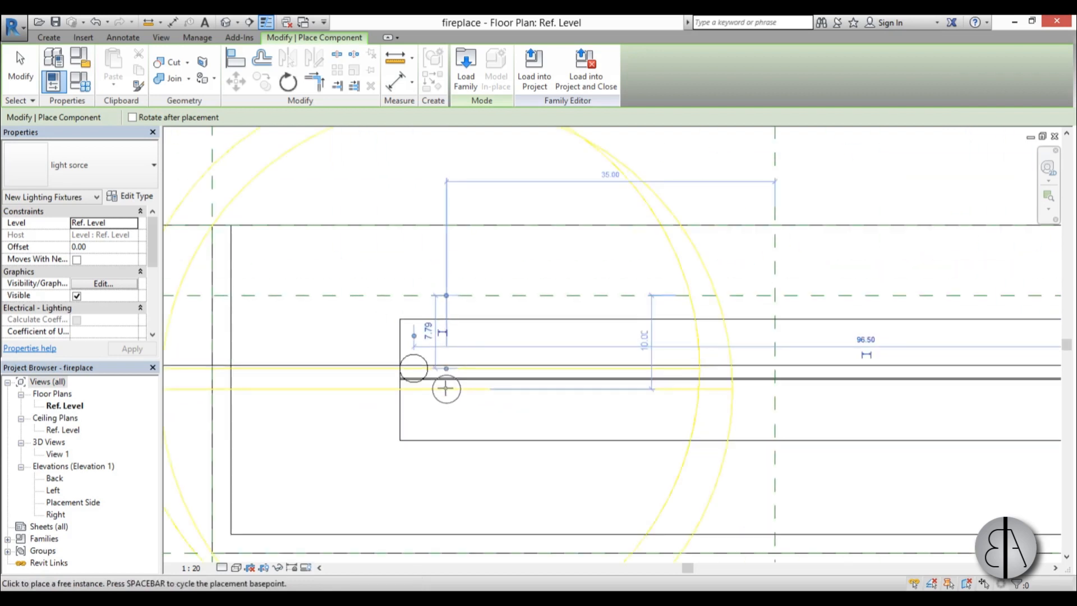
key("Escape")
key("Escape")
left_click(446, 336)
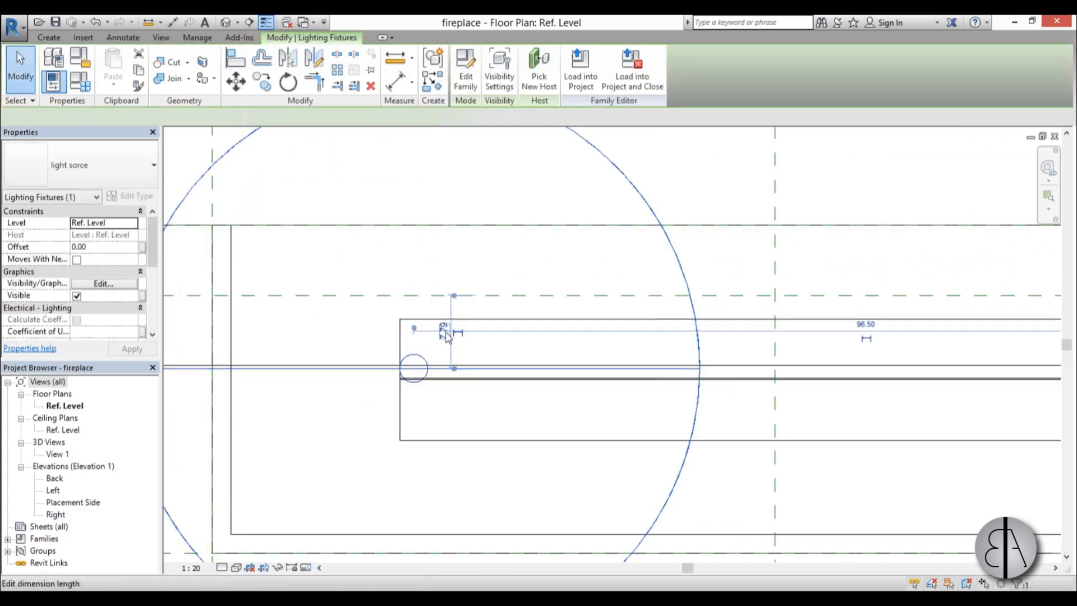
scroll(449, 337, "down", 3)
In the Placement Side elevation, raise the light fixture to the fireplace base, at an offset of about 33.6 from Ref. Level.
double_click(73, 502)
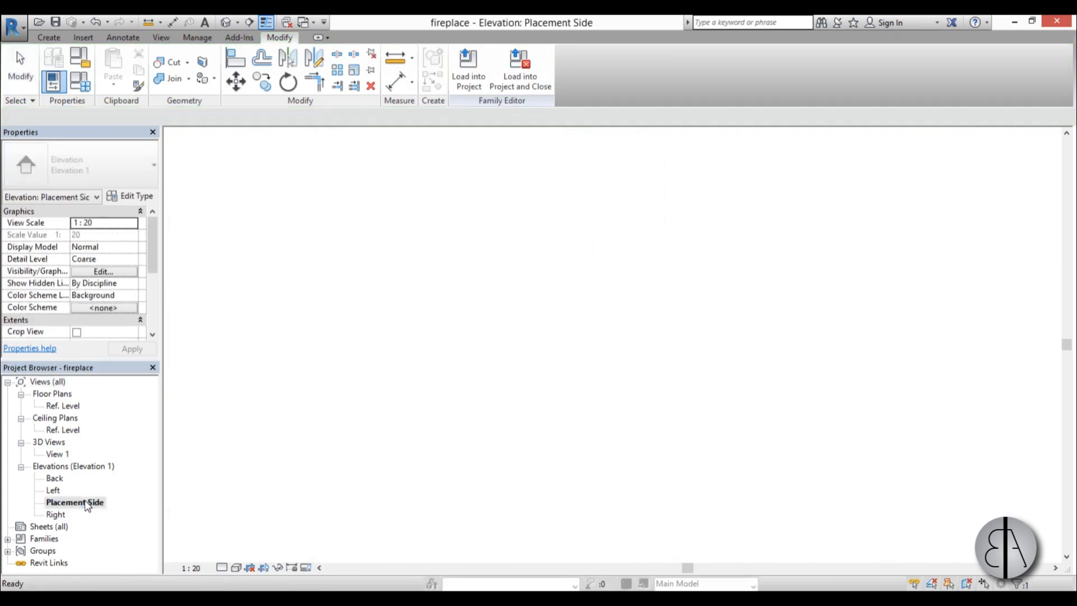
scroll(570, 371, "down", 2)
scroll(599, 413, "up", 3)
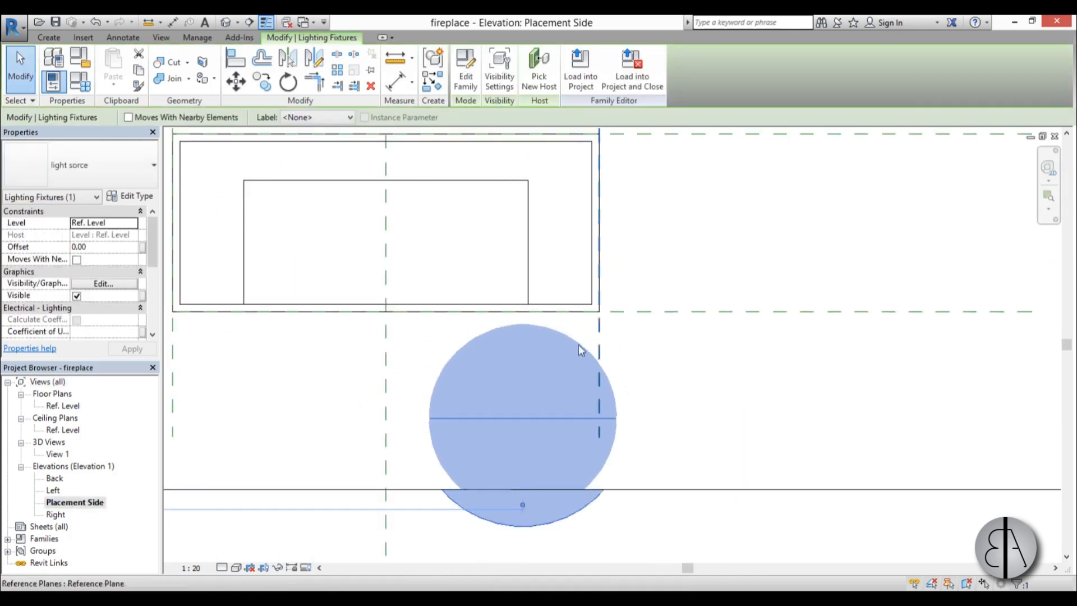
left_click_drag(524, 412, 521, 300)
scroll(522, 301, "up", 4)
scroll(523, 301, "down", 2)
scroll(523, 303, "up", 3)
scroll(521, 300, "down", 4)
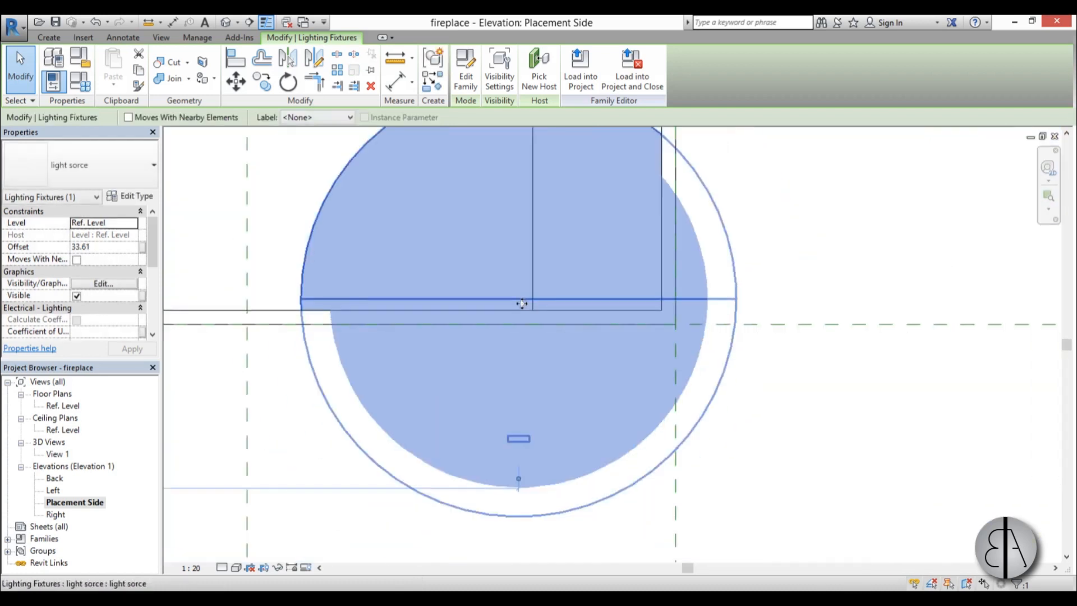
scroll(507, 305, "up", 3)
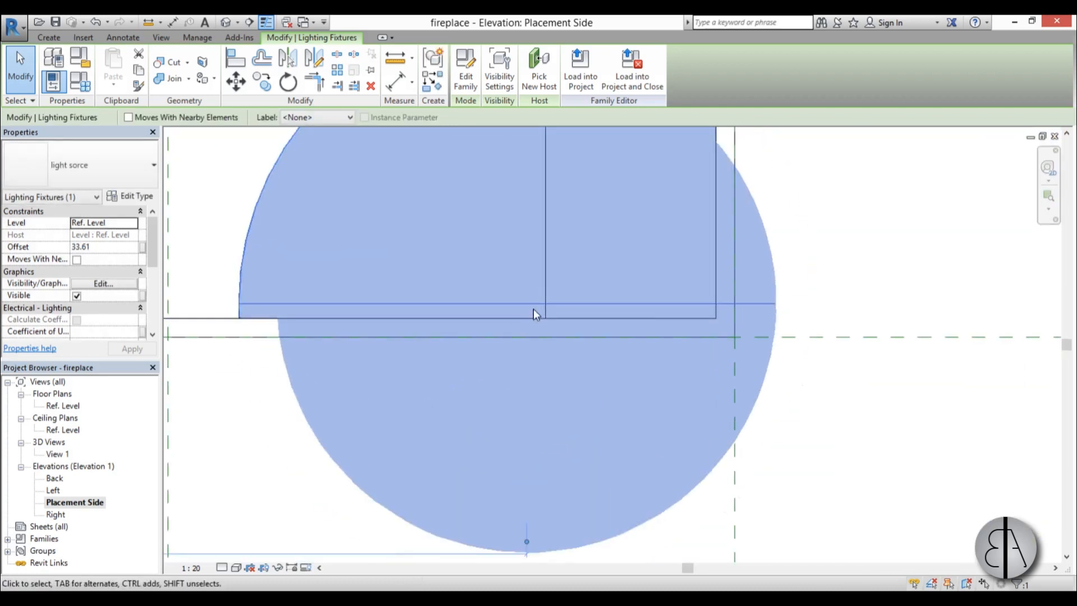
In the Ref. Level plan, array the light fixture linearly to 10 grouped items, with the last one at the recess's right end.
double_click(63, 406)
scroll(517, 359, "up", 5)
scroll(297, 344, "down", 3)
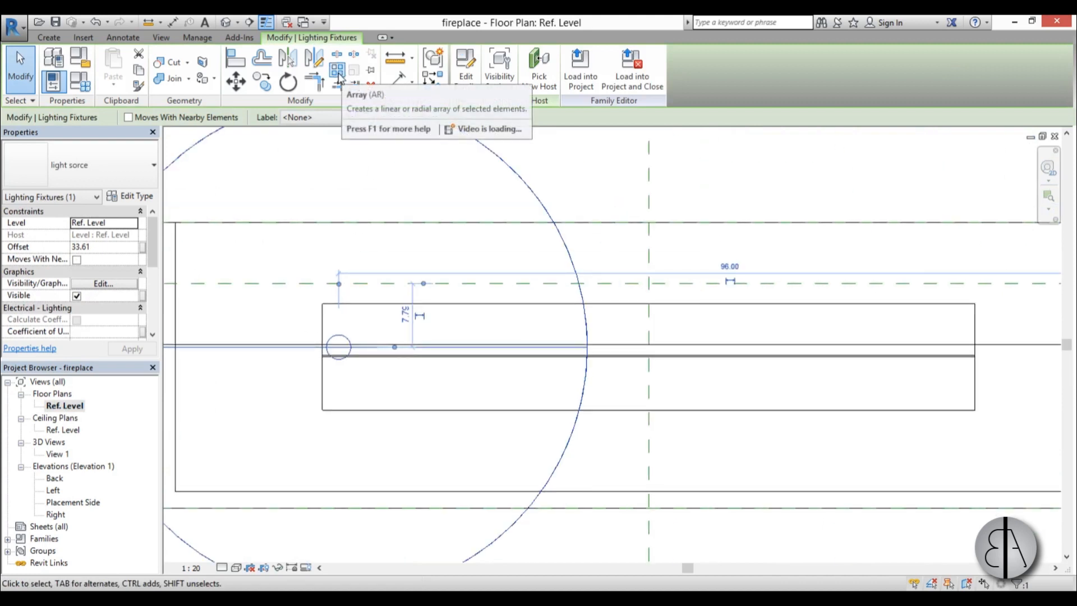
left_click(337, 71)
scroll(354, 332, "up", 2)
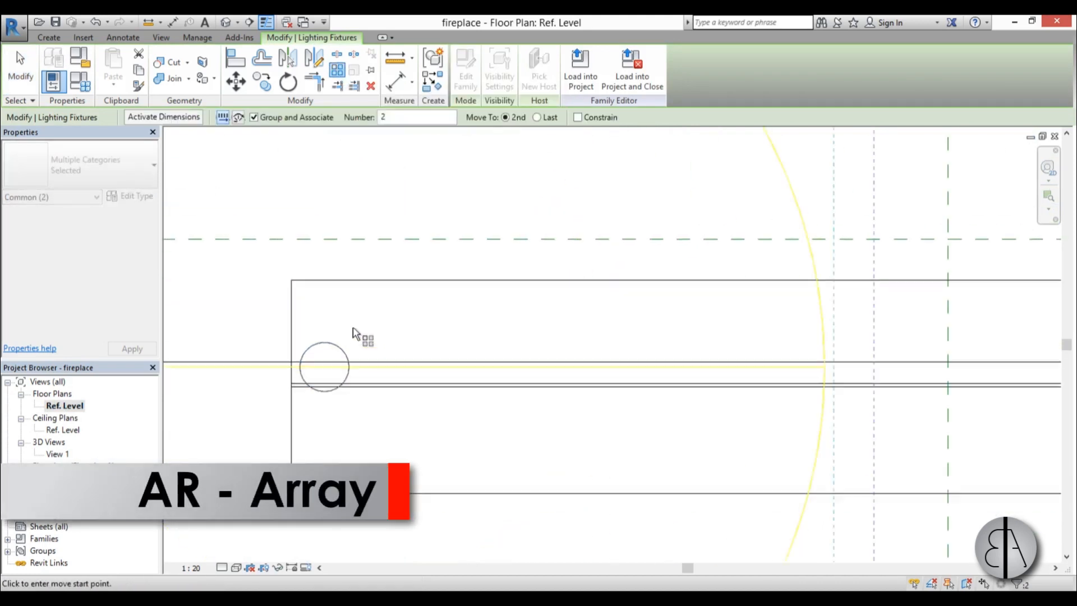
scroll(353, 332, "up", 1)
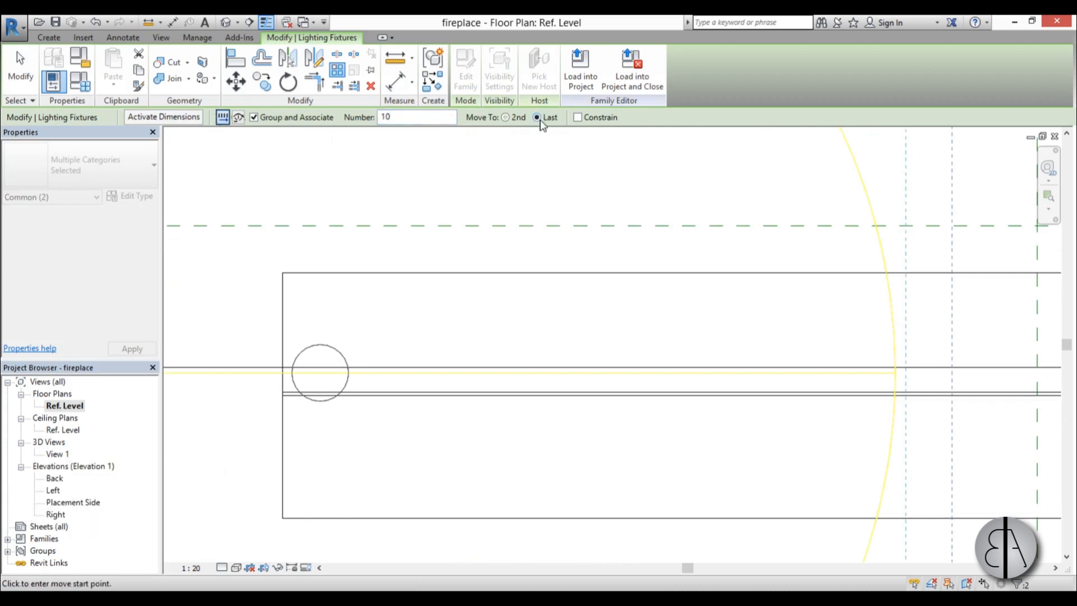
scroll(317, 375, "down", 2)
left_click(320, 373)
scroll(664, 387, "up", 2)
left_click(816, 352)
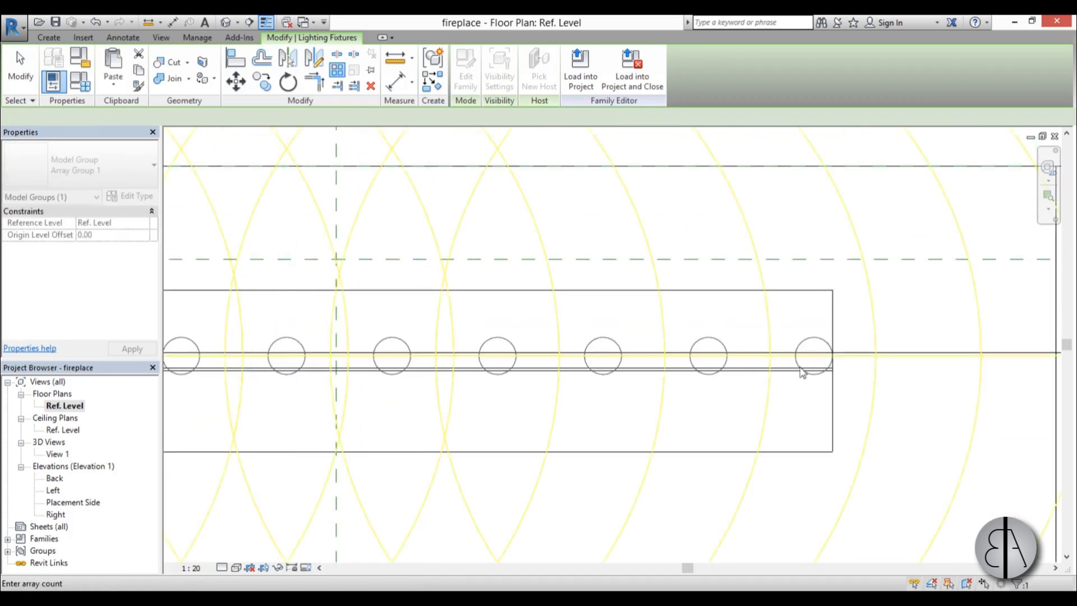
scroll(560, 437, "down", 3)
scroll(629, 411, "up", 2)
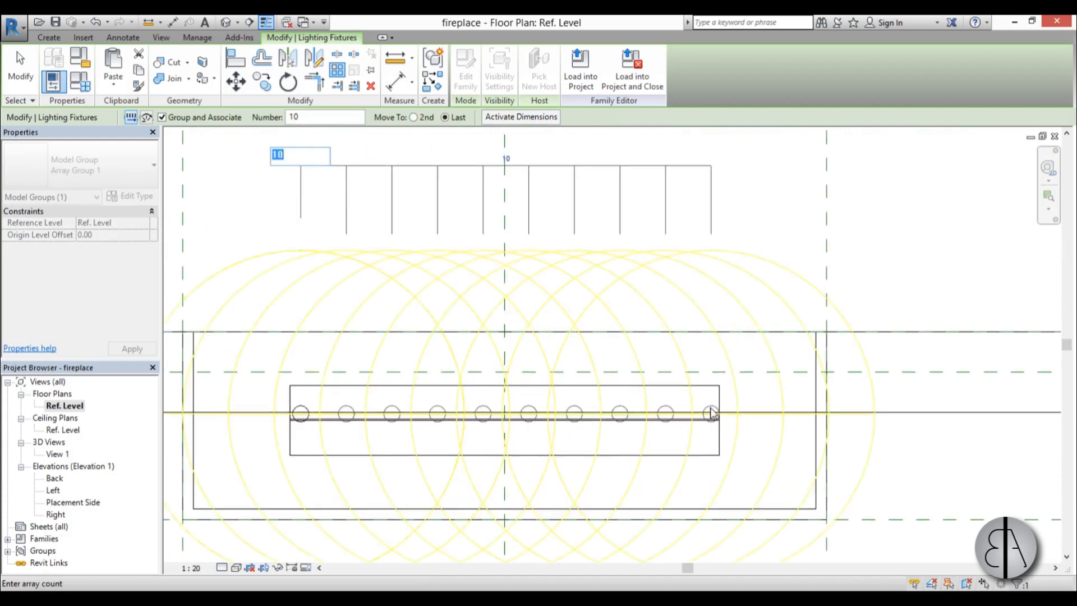
scroll(276, 476, "down", 3)
Examine the row of light sources inside the fireplace in 3D View 1.
double_click(62, 455)
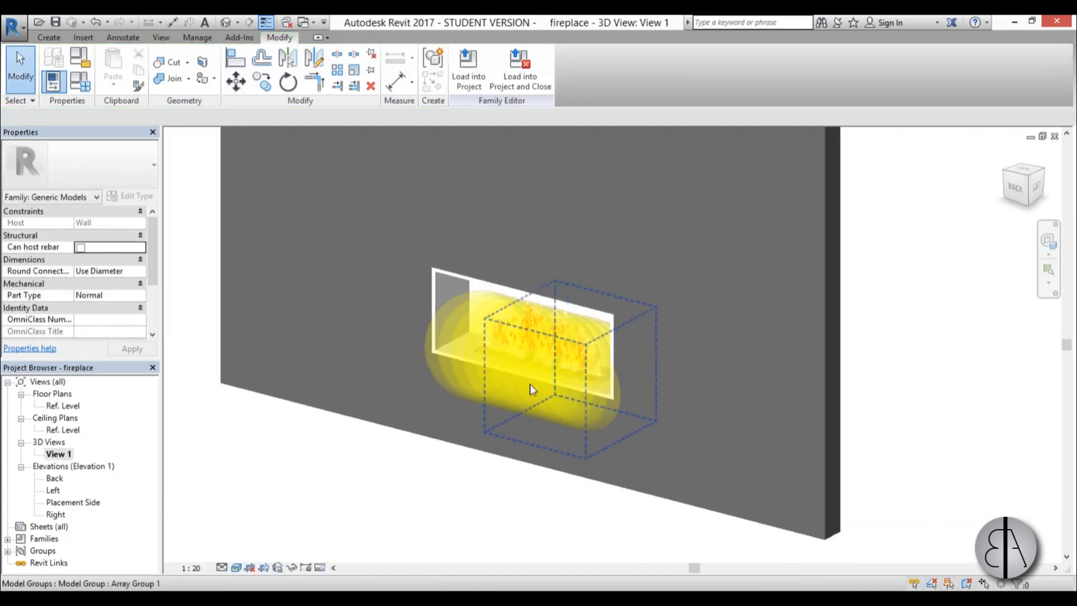
middle_click_drag(532, 385, 544, 442, "shift")
scroll(285, 390, "up", 3)
middle_click_drag(689, 357, 437, 408)
scroll(324, 376, "down", 1)
middle_click_drag(339, 392, 375, 386)
scroll(348, 328, "up", 1)
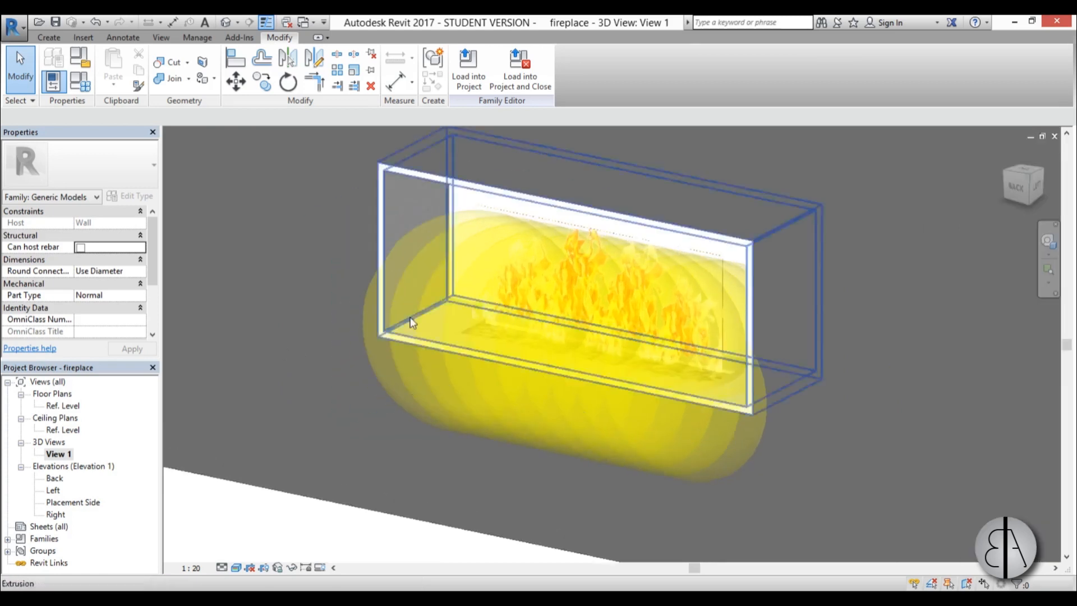
Make the fireplace family shared and save it.
left_click_drag(155, 266, 157, 313)
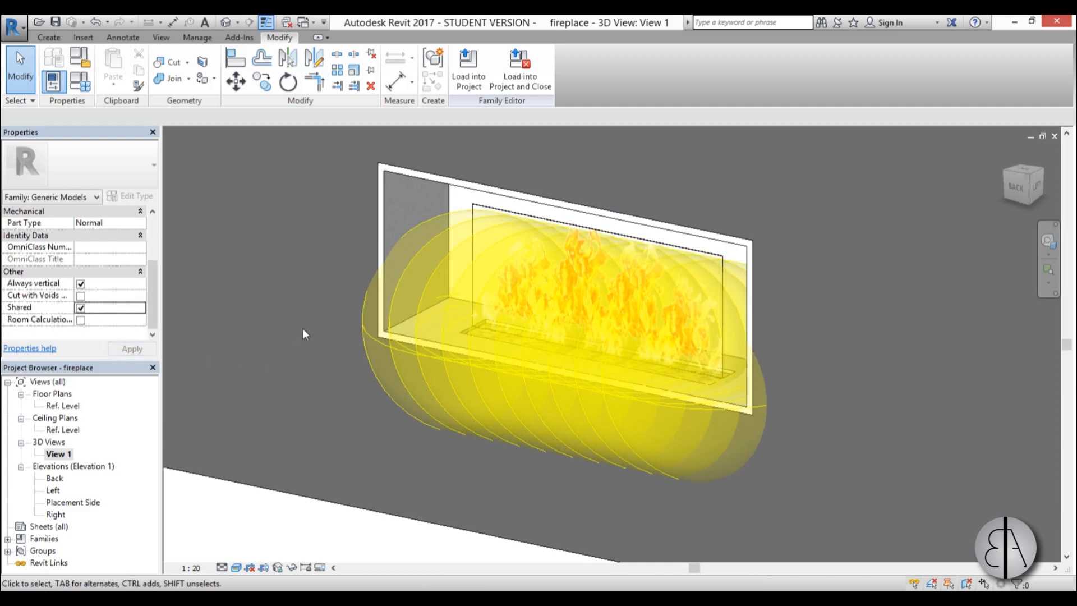
left_click(56, 22)
Load the fireplace into the project and place it in the lower exterior wall on 01 Lower Level, 900 mm from the partition.
left_click(467, 84)
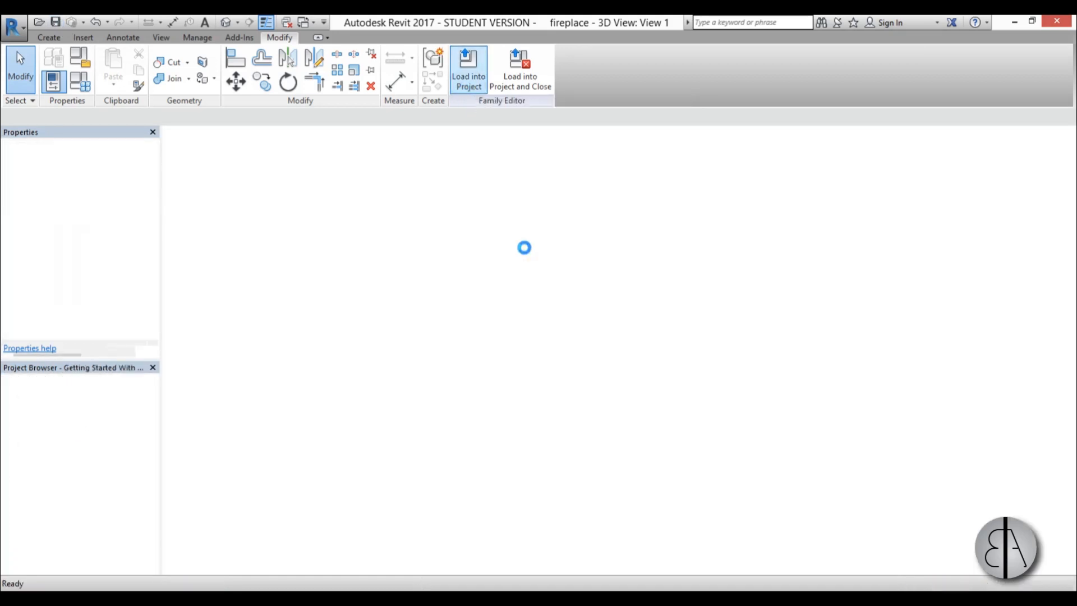
scroll(491, 280, "down", 3)
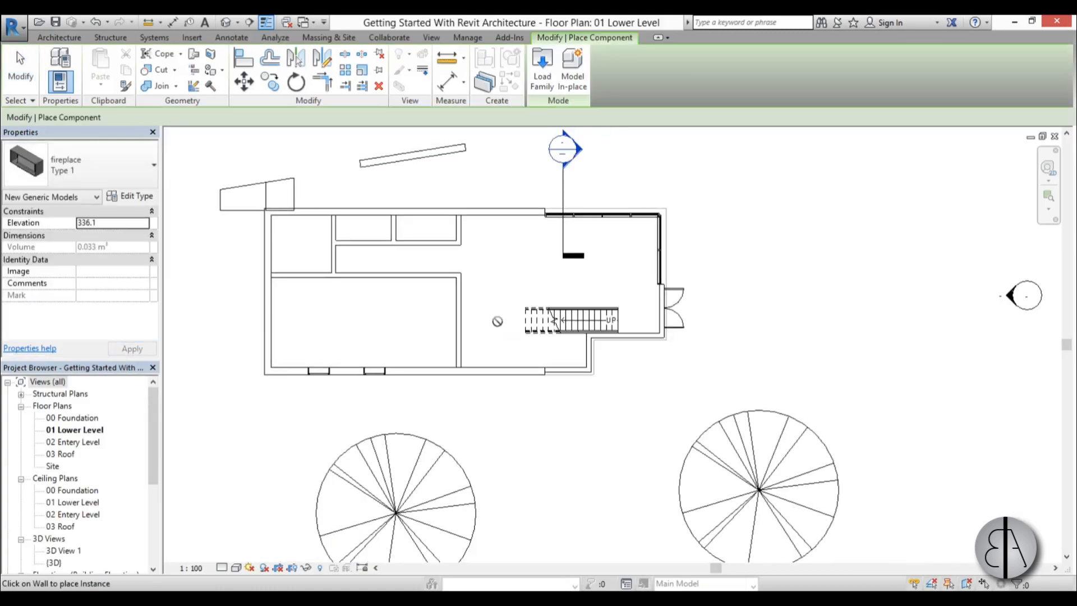
scroll(501, 306, "up", 6)
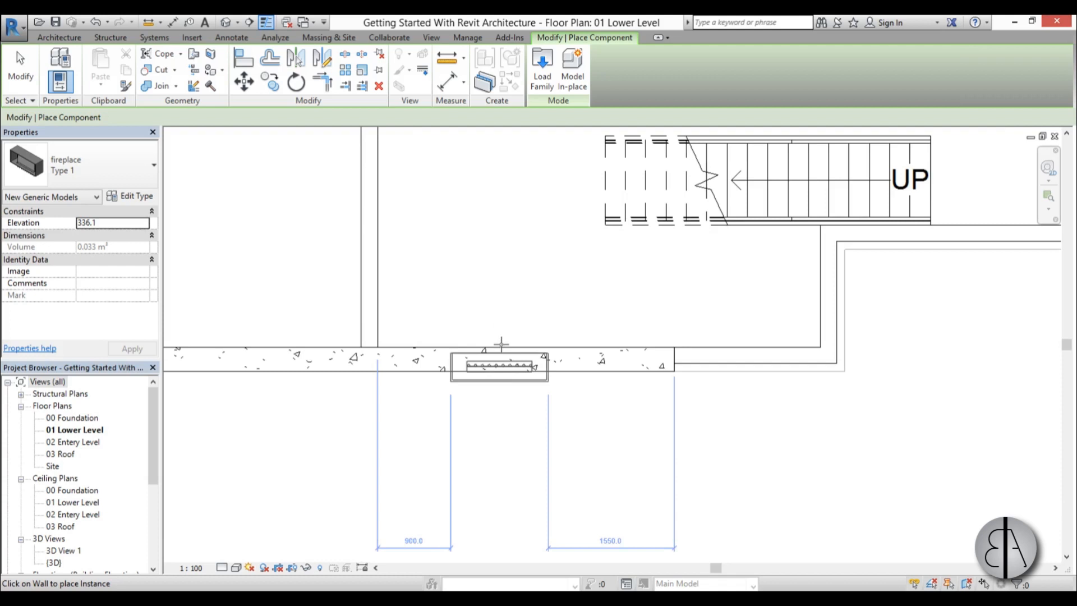
left_click(501, 347)
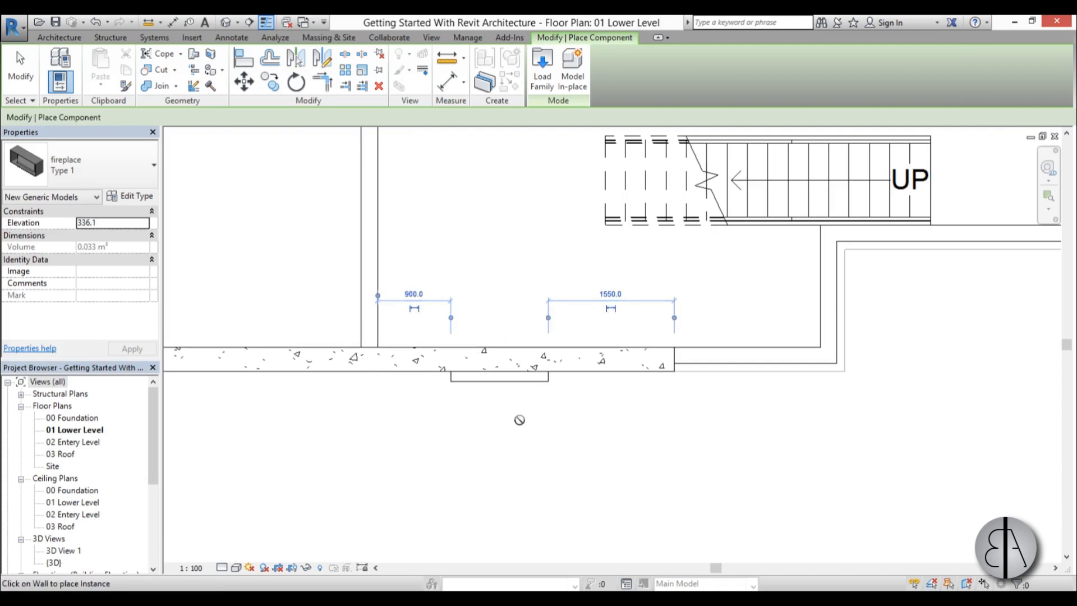
End the fireplace placement and examine its position along the lower exterior wall in the 01 Lower Level plan.
scroll(512, 387, "up", 5)
key("Escape")
key("Escape")
scroll(501, 387, "down", 4)
left_click(501, 386)
scroll(500, 393, "down", 5)
left_click(496, 352)
scroll(532, 372, "up", 3)
scroll(506, 365, "down", 3)
middle_click_drag(506, 364, 511, 353)
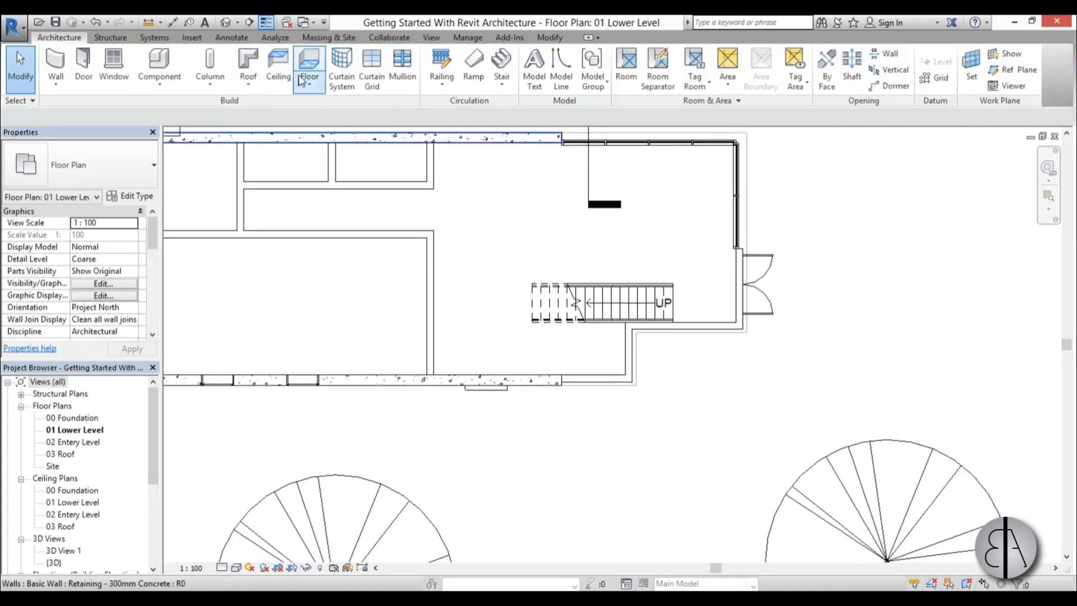
Create a perspective camera view from the room beside the stairs, aimed past the lower wall at the fireplace.
left_click(238, 23)
left_click(252, 51)
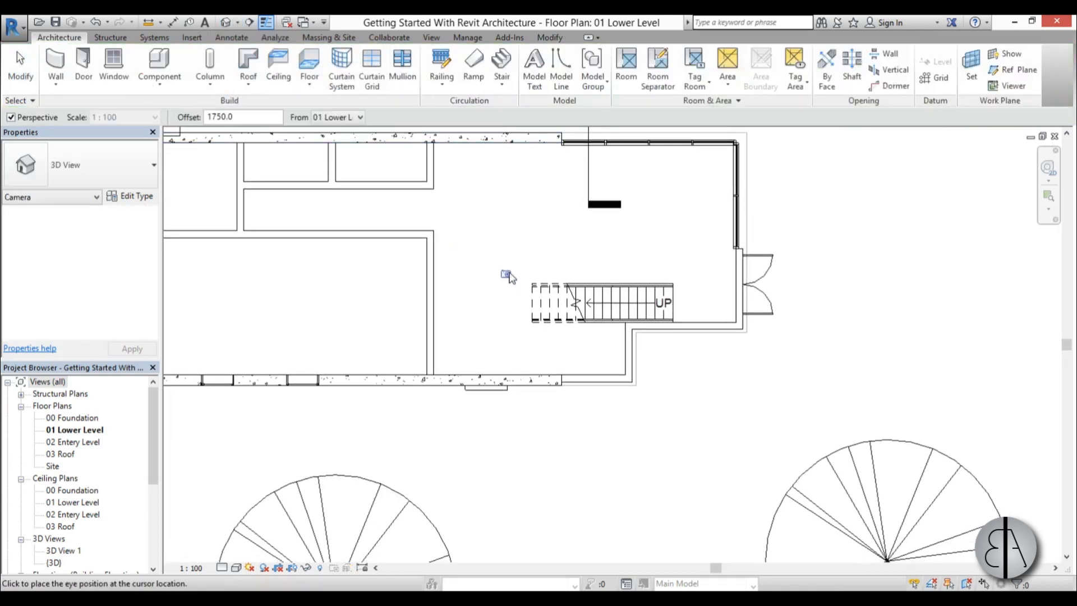
left_click(468, 474)
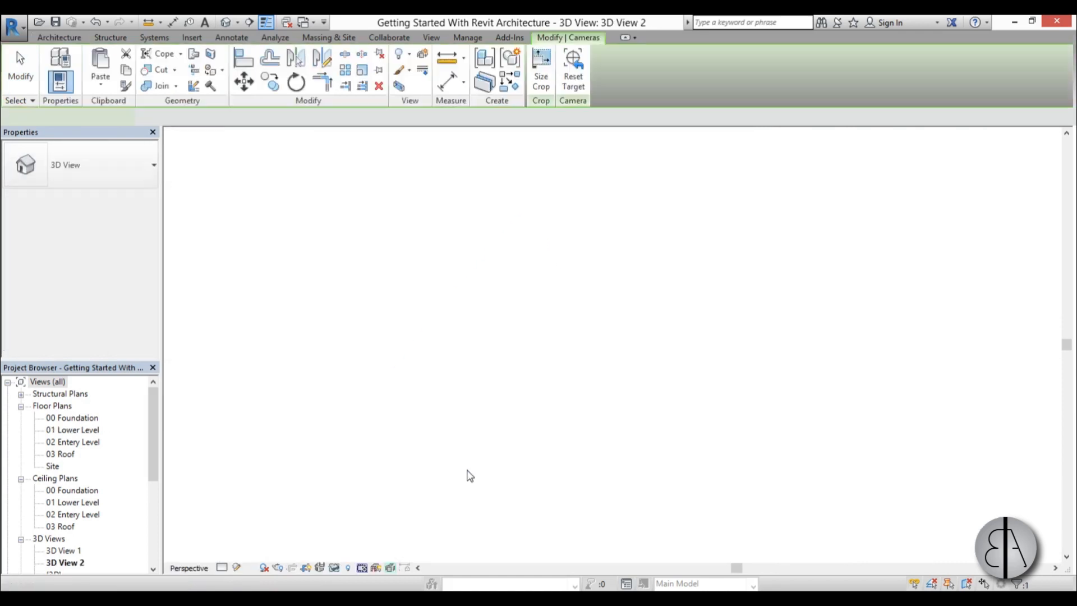
scroll(462, 354, "down", 1)
scroll(562, 424, "up", 1)
middle_click_drag(568, 414, 582, 354)
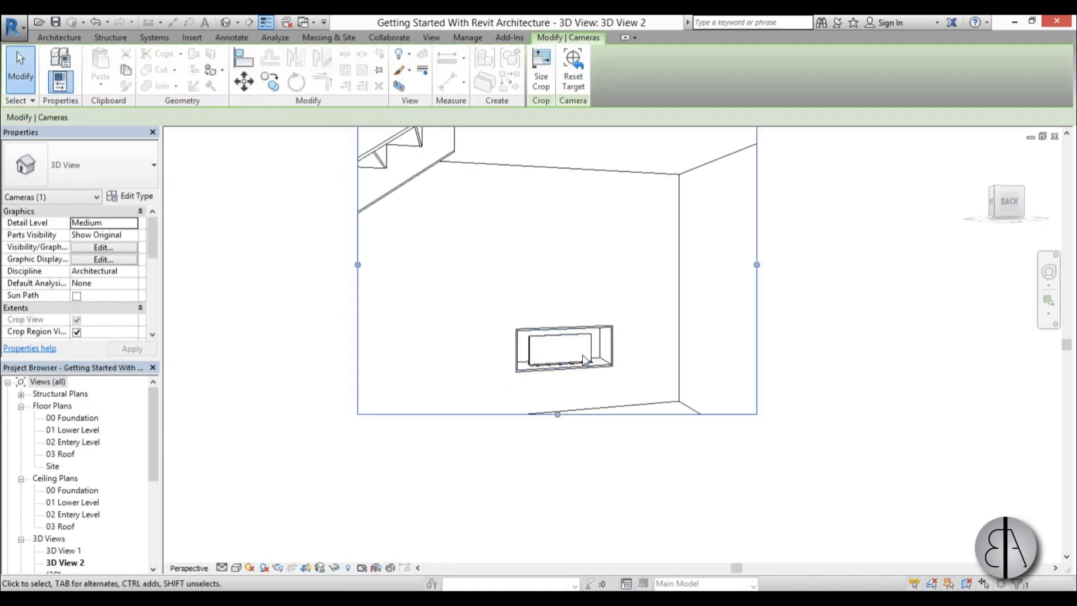
Reorient the camera with the SteeringWheel to frame the fireplace together with the floor and room corner.
scroll(582, 353, "up", 1)
left_click(1050, 274)
scroll(546, 396, "down", 1)
middle_click_drag(546, 396, 517, 464)
scroll(501, 393, "up", 1)
left_click_drag(559, 384, 651, 460)
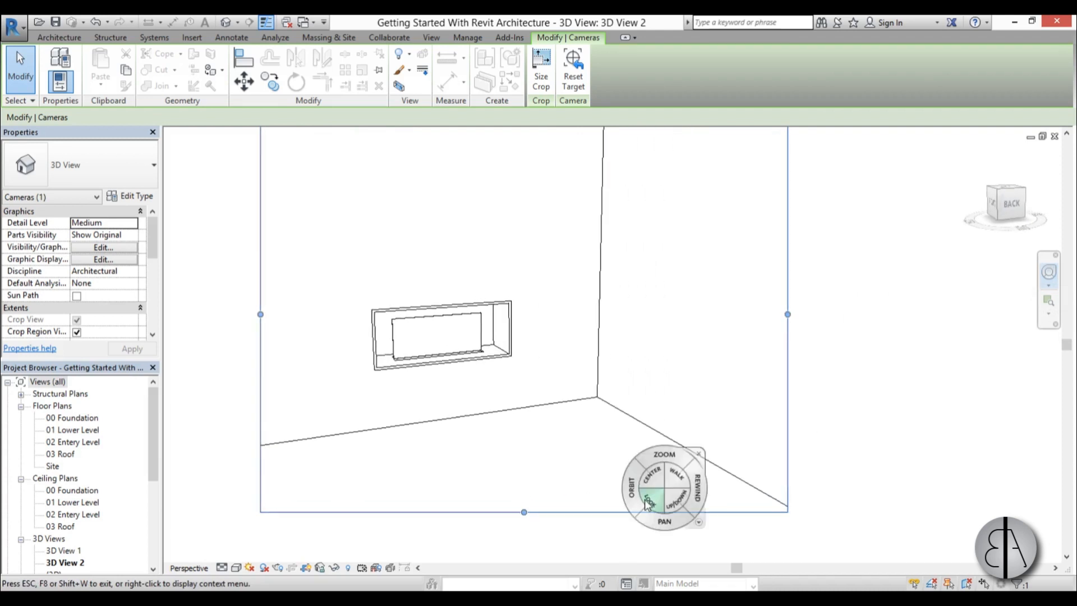
left_click(523, 390)
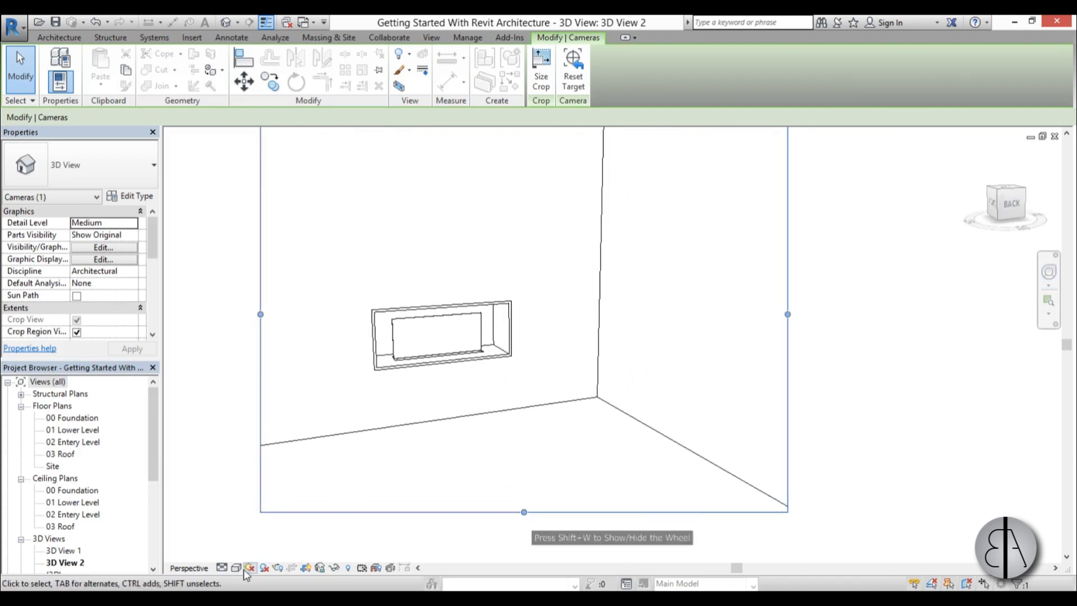
Set the camera view's visual style to Realistic and inspect the fireplace with its flames.
left_click(236, 567)
left_click(267, 528)
scroll(416, 301, "up", 2)
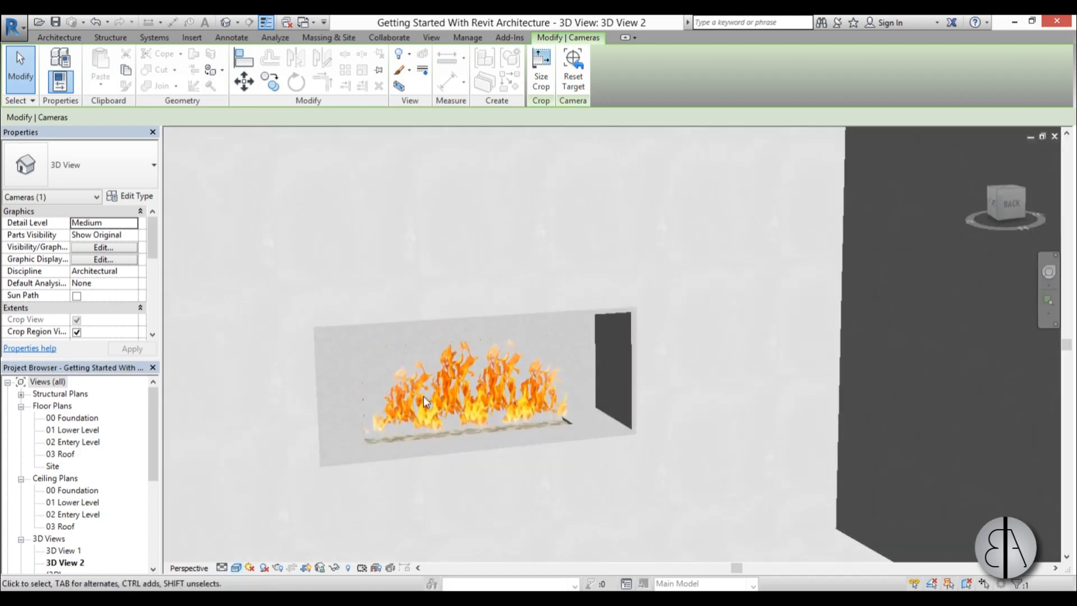
scroll(569, 362, "down", 1)
left_click(565, 338)
scroll(565, 336, "down", 3)
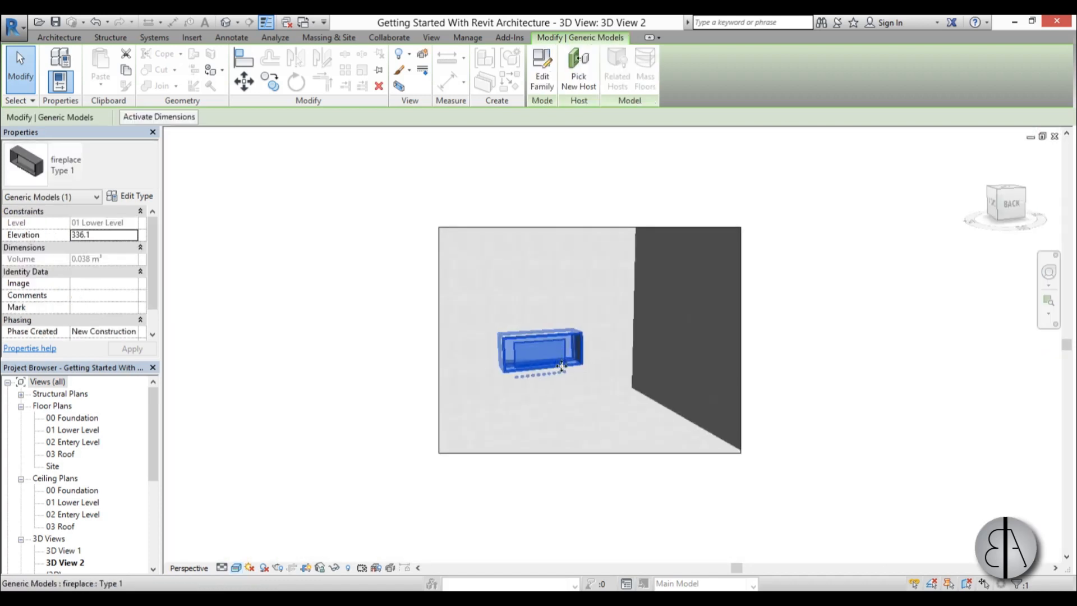
key("Escape")
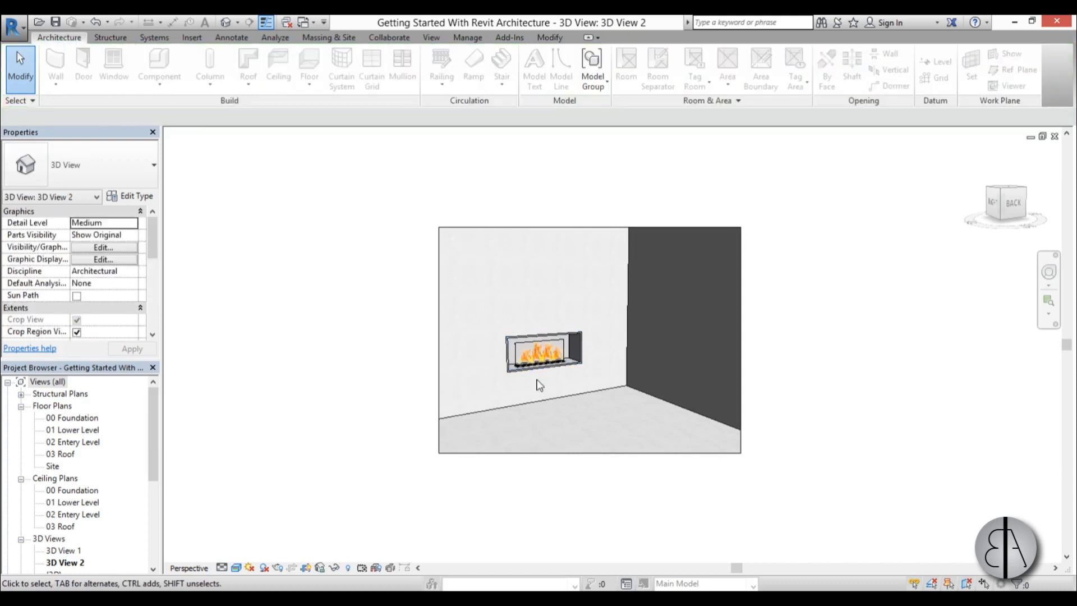
Reduce the height of the camera view's crop region to a wider format around the fireplace.
scroll(493, 327, "up", 5)
scroll(493, 322, "down", 5)
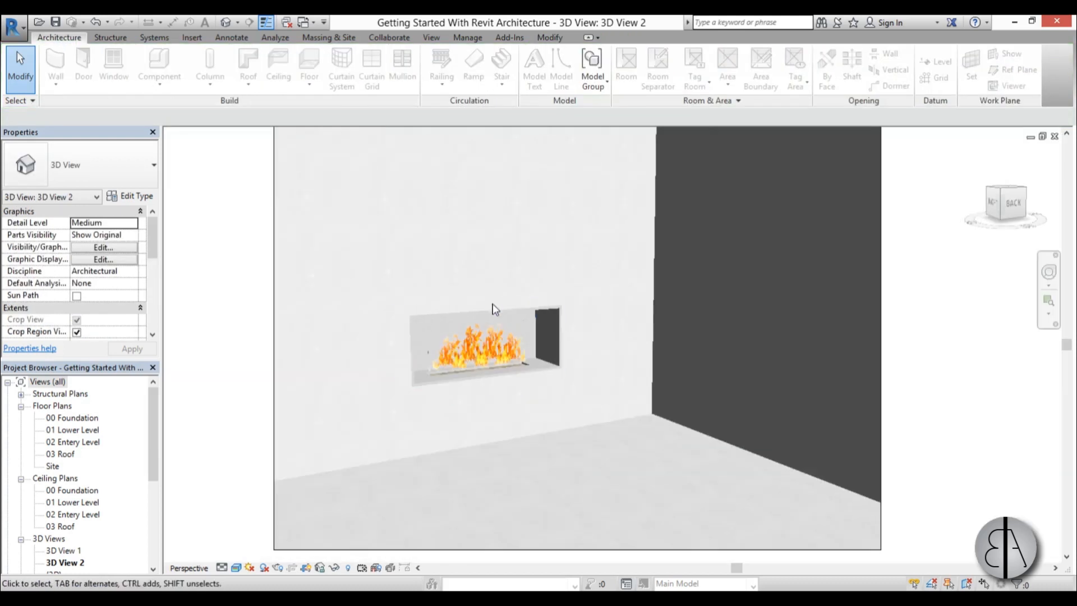
middle_click_drag(532, 390, 532, 391, "shift")
scroll(527, 385, "up", 4)
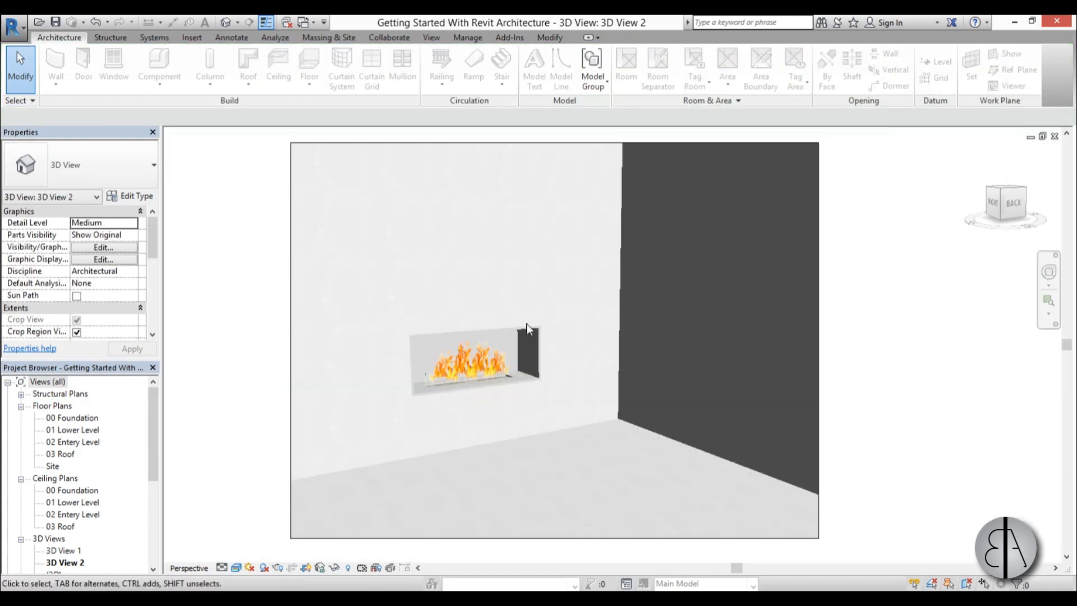
middle_click_drag(524, 377, 539, 373)
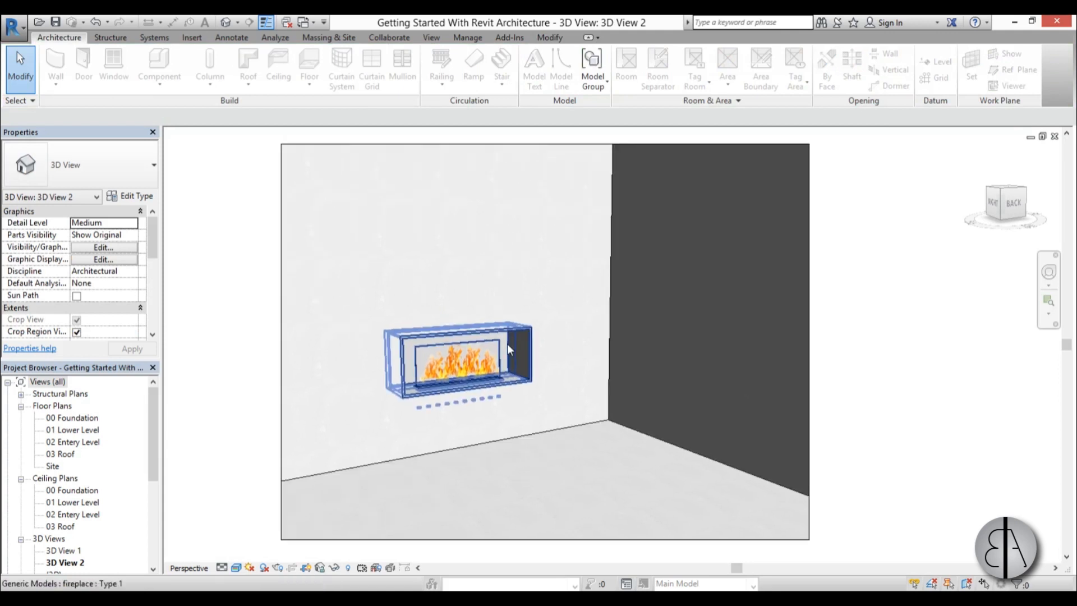
left_click(547, 145)
left_click_drag(548, 209, 546, 205)
left_click_drag(545, 539, 548, 525)
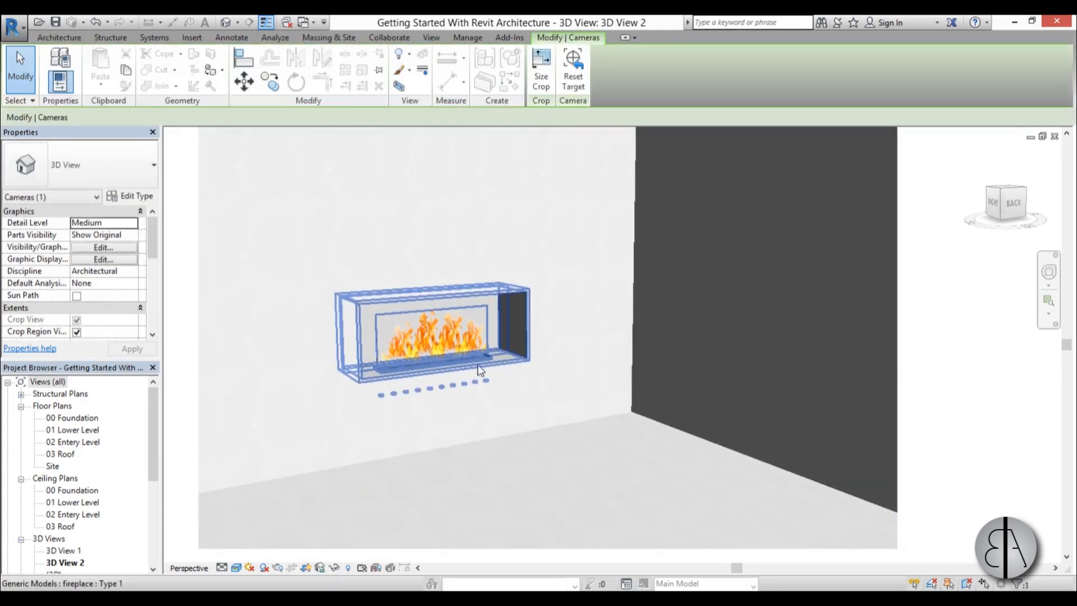
Render the camera view at Medium quality with the Interior: Sun and Artificial lighting scheme.
left_click(13, 25)
key("Escape")
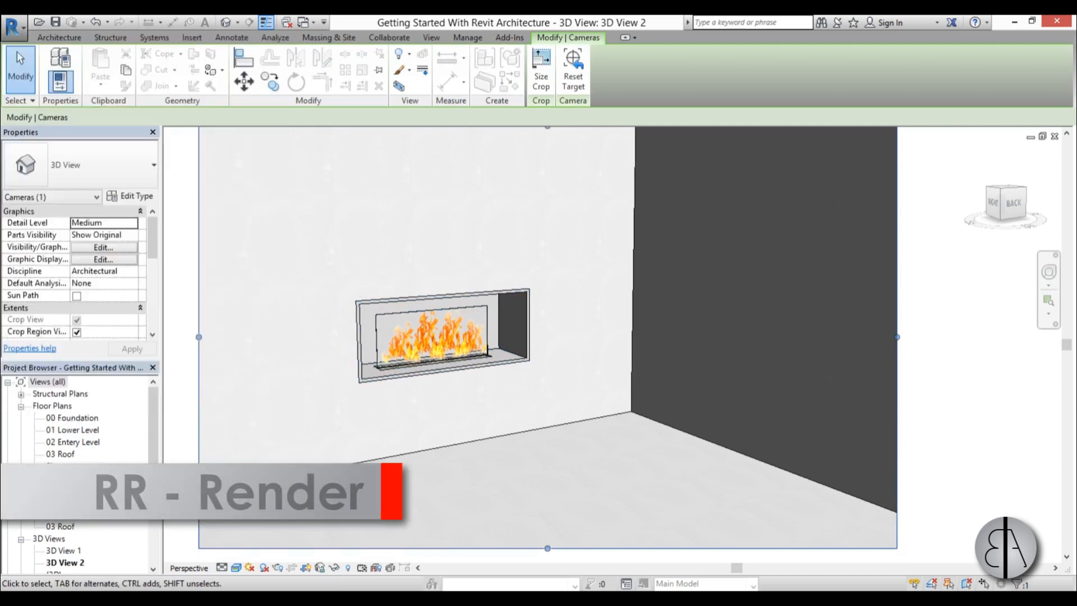
key("r")
key("r")
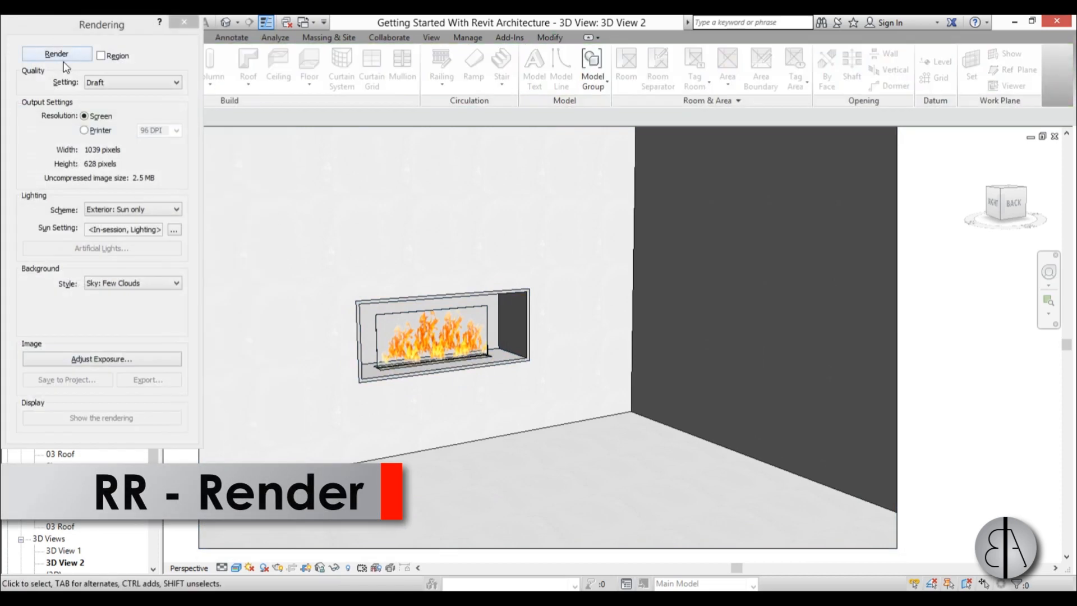
left_click(115, 84)
left_click(115, 107)
left_click(119, 212)
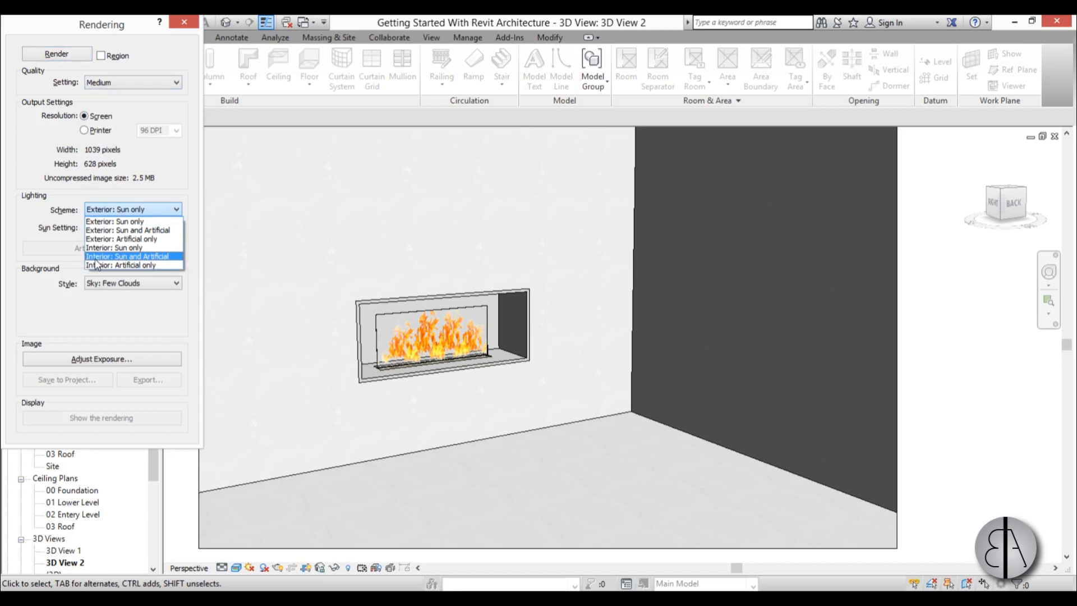
left_click(96, 256)
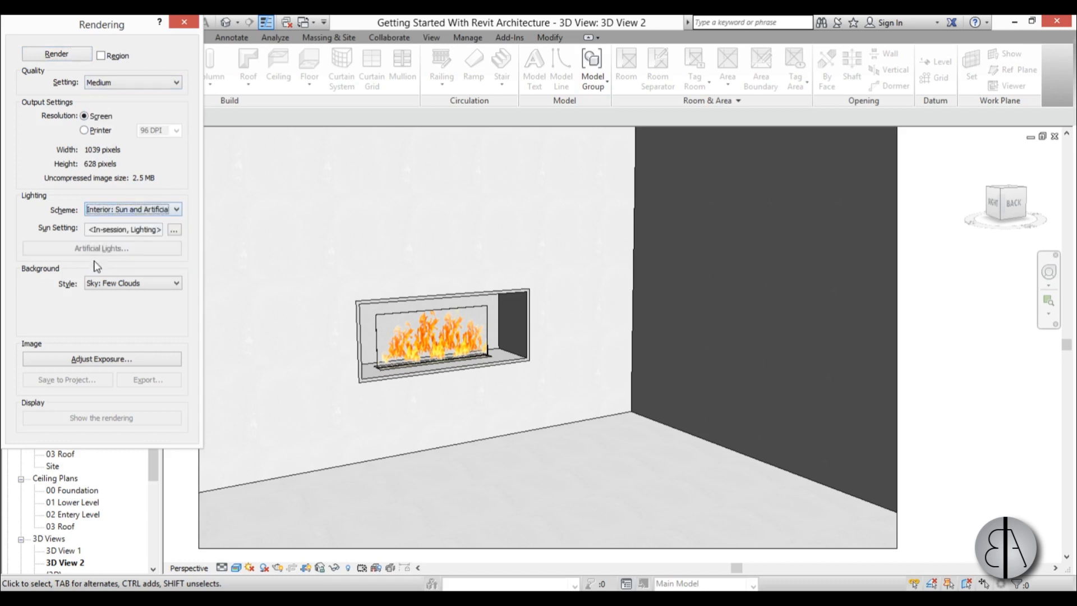
left_click(56, 54)
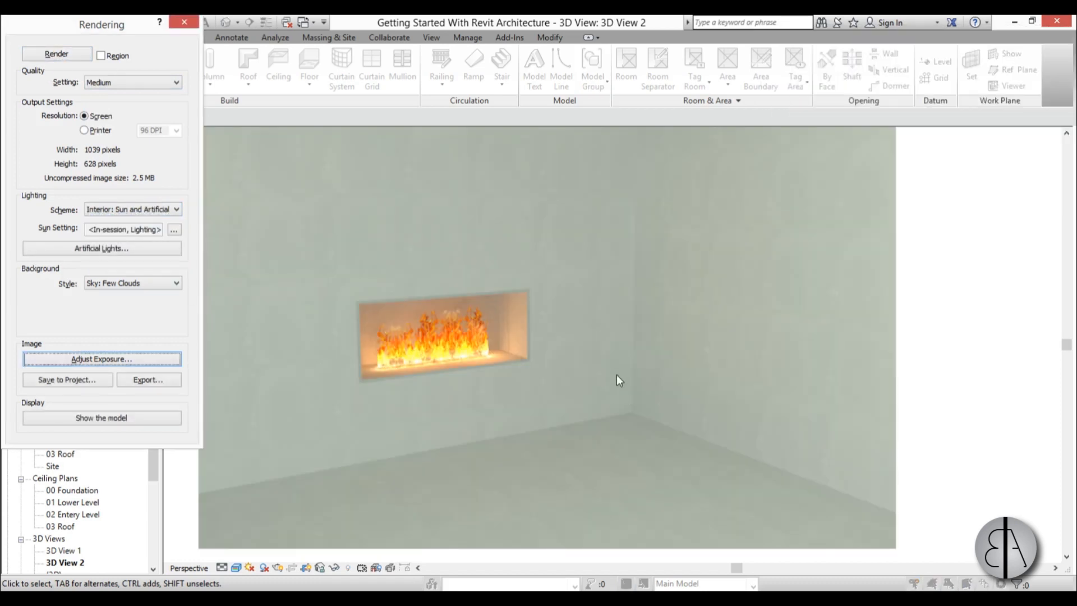